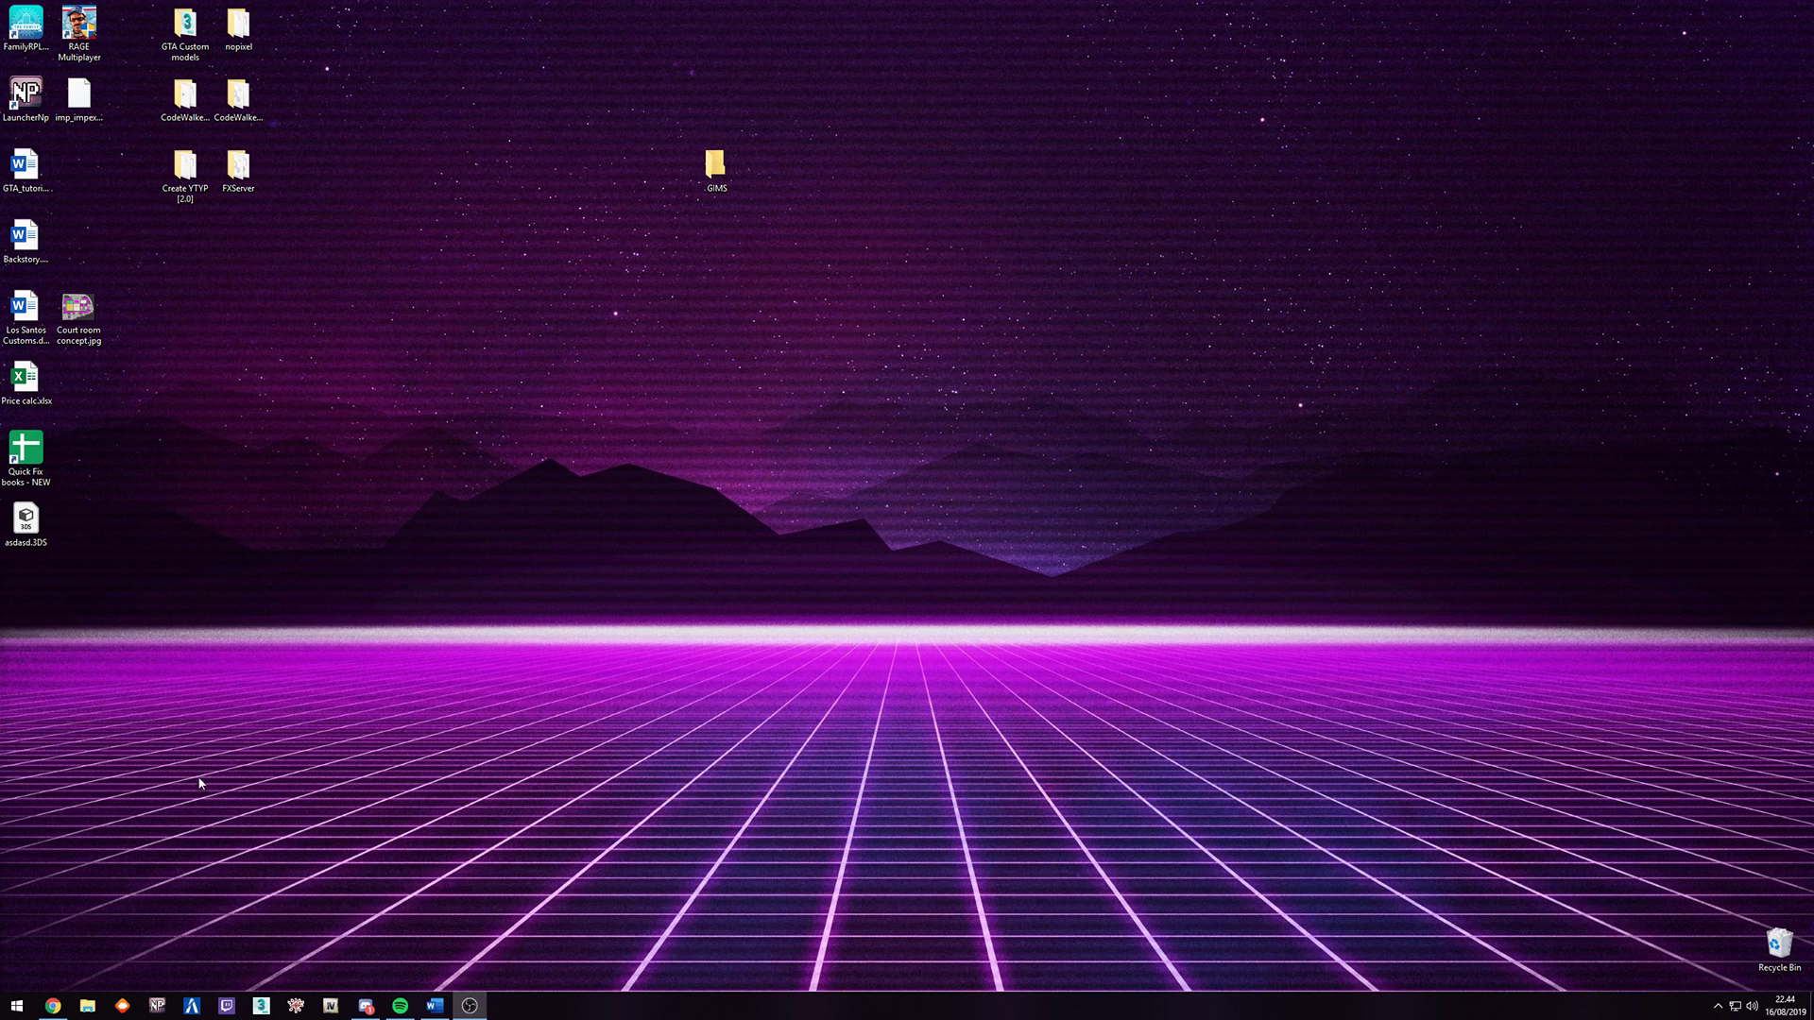
Search Google for 'gims evo' and download the manual-install archive from the GTAForums GIMS Evo topic.
{"action": "left_click", "coordinate": [53, 1006]}
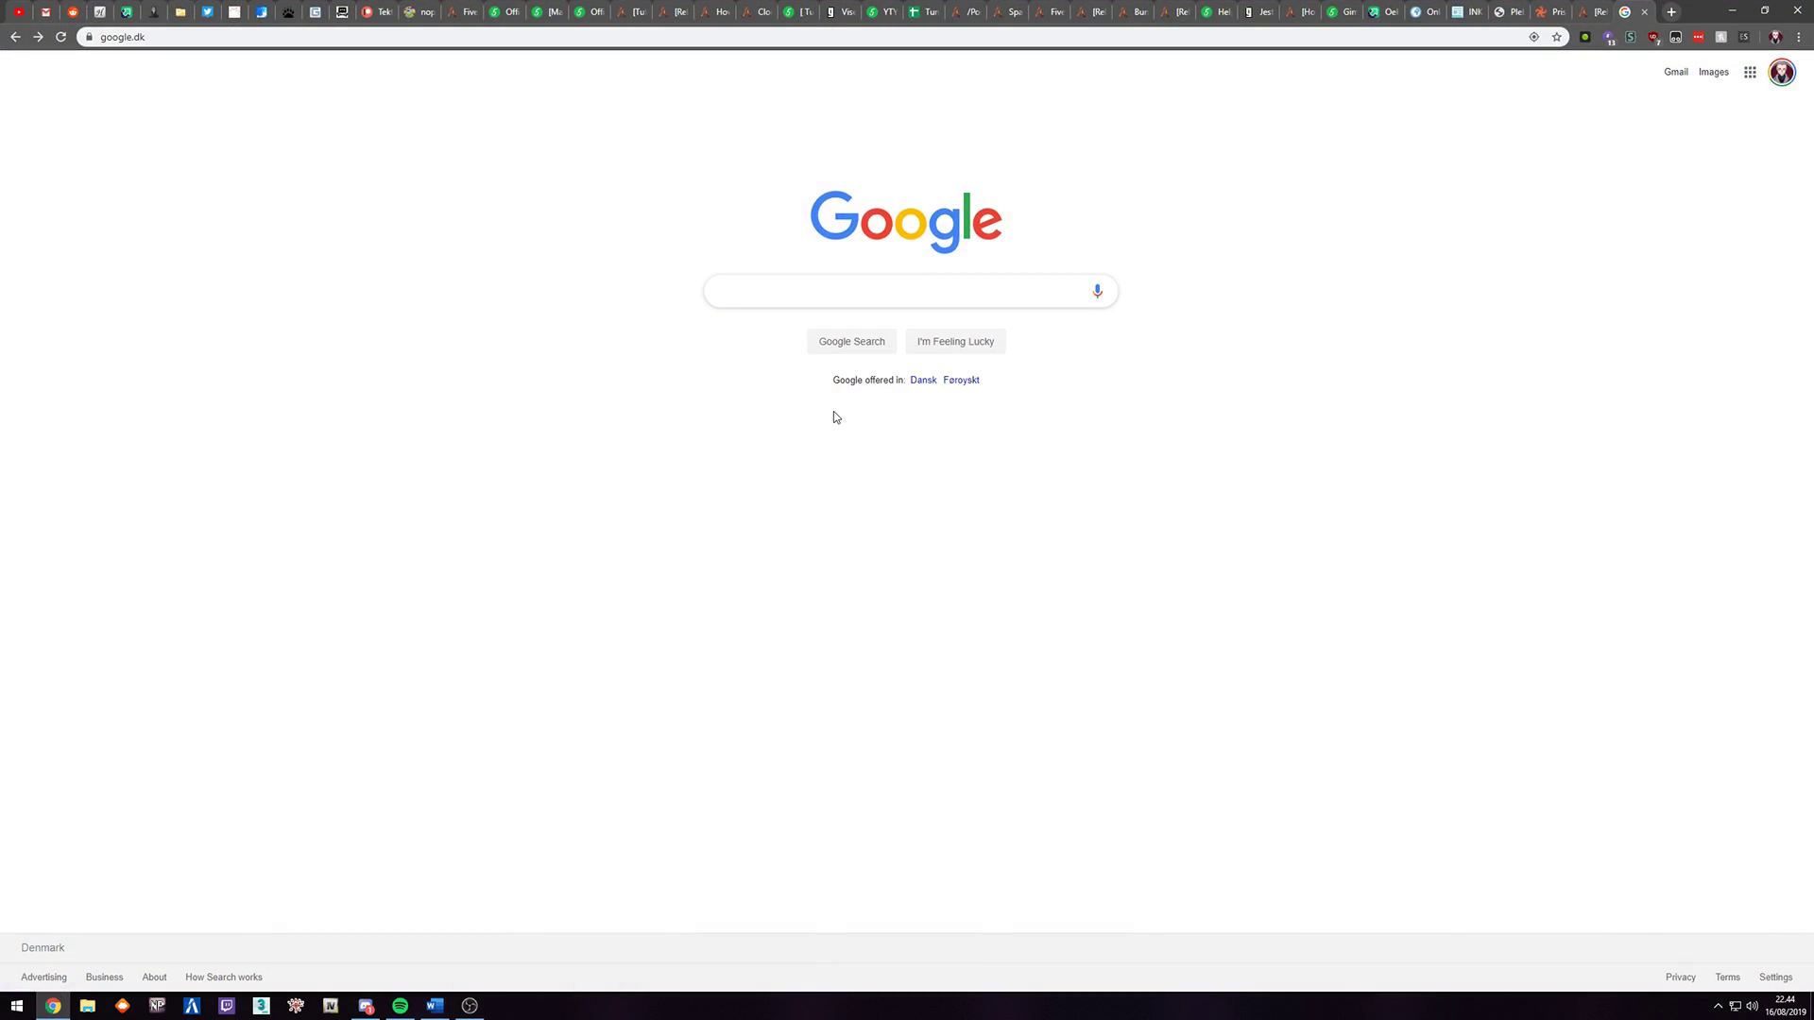
{"action": "left_click", "coordinate": [787, 295]}
{"action": "type", "text": "gims evo"}
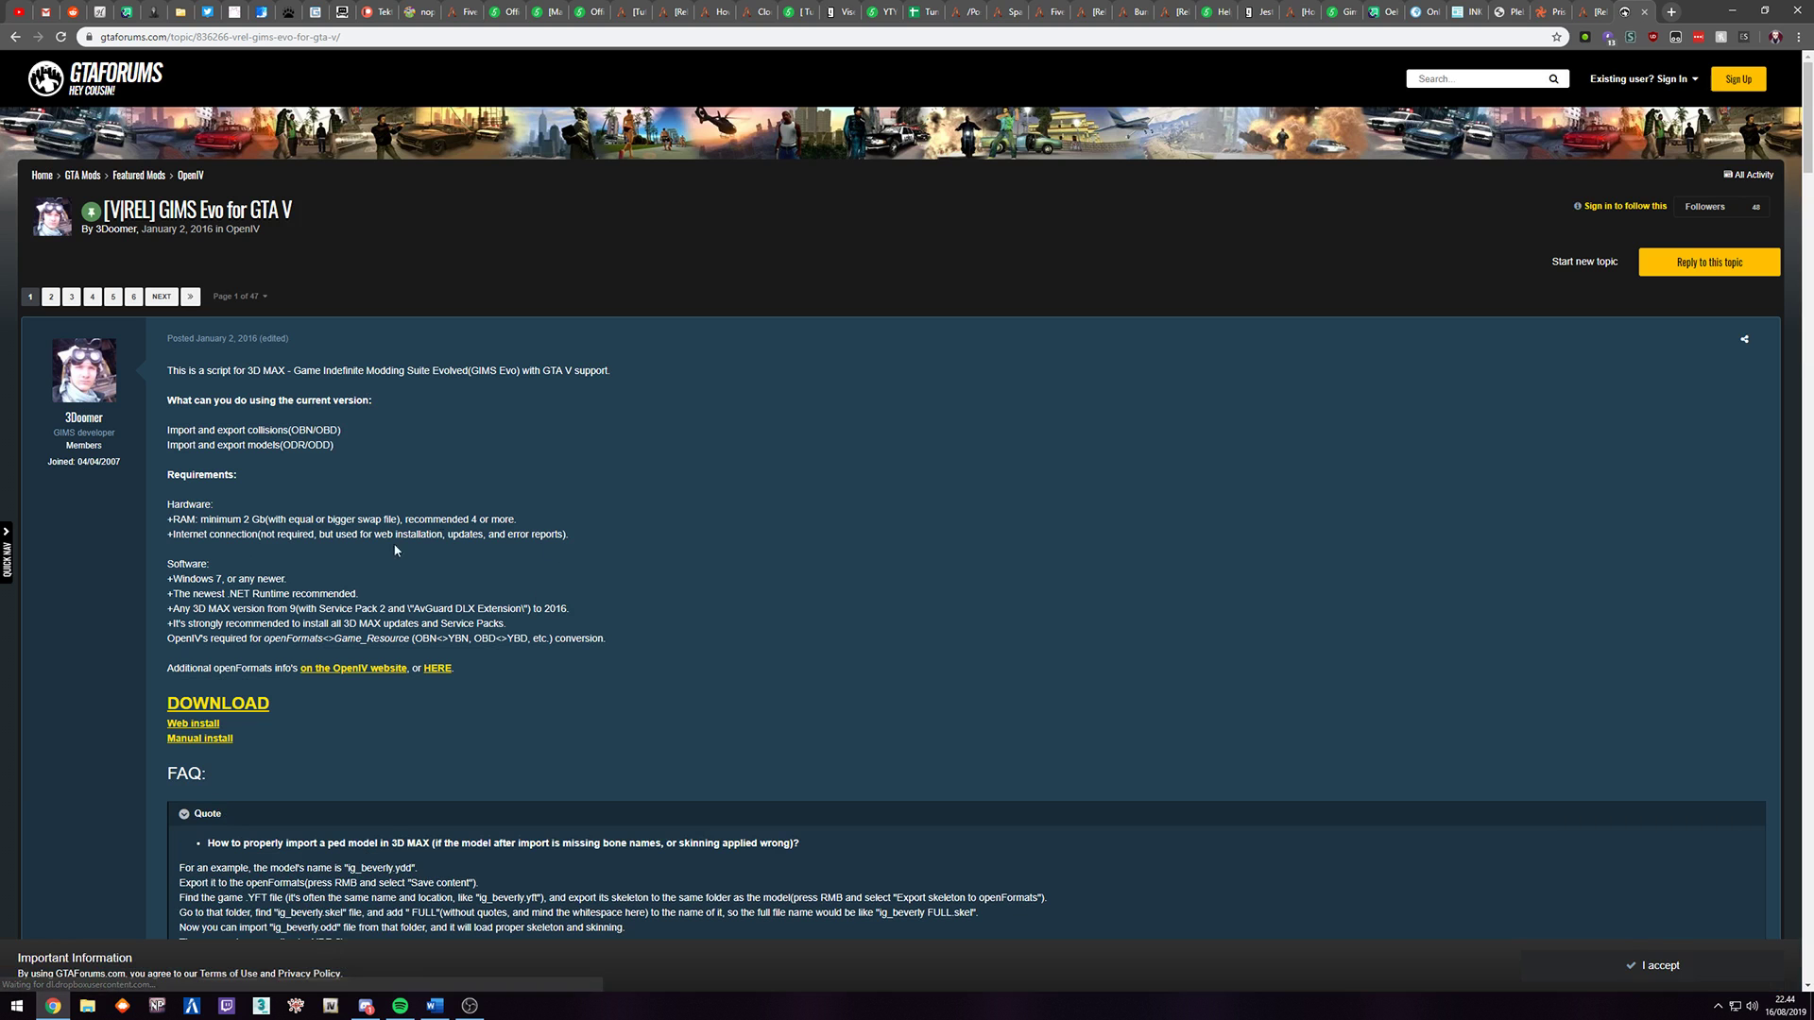
{"action": "left_click", "coordinate": [217, 739]}
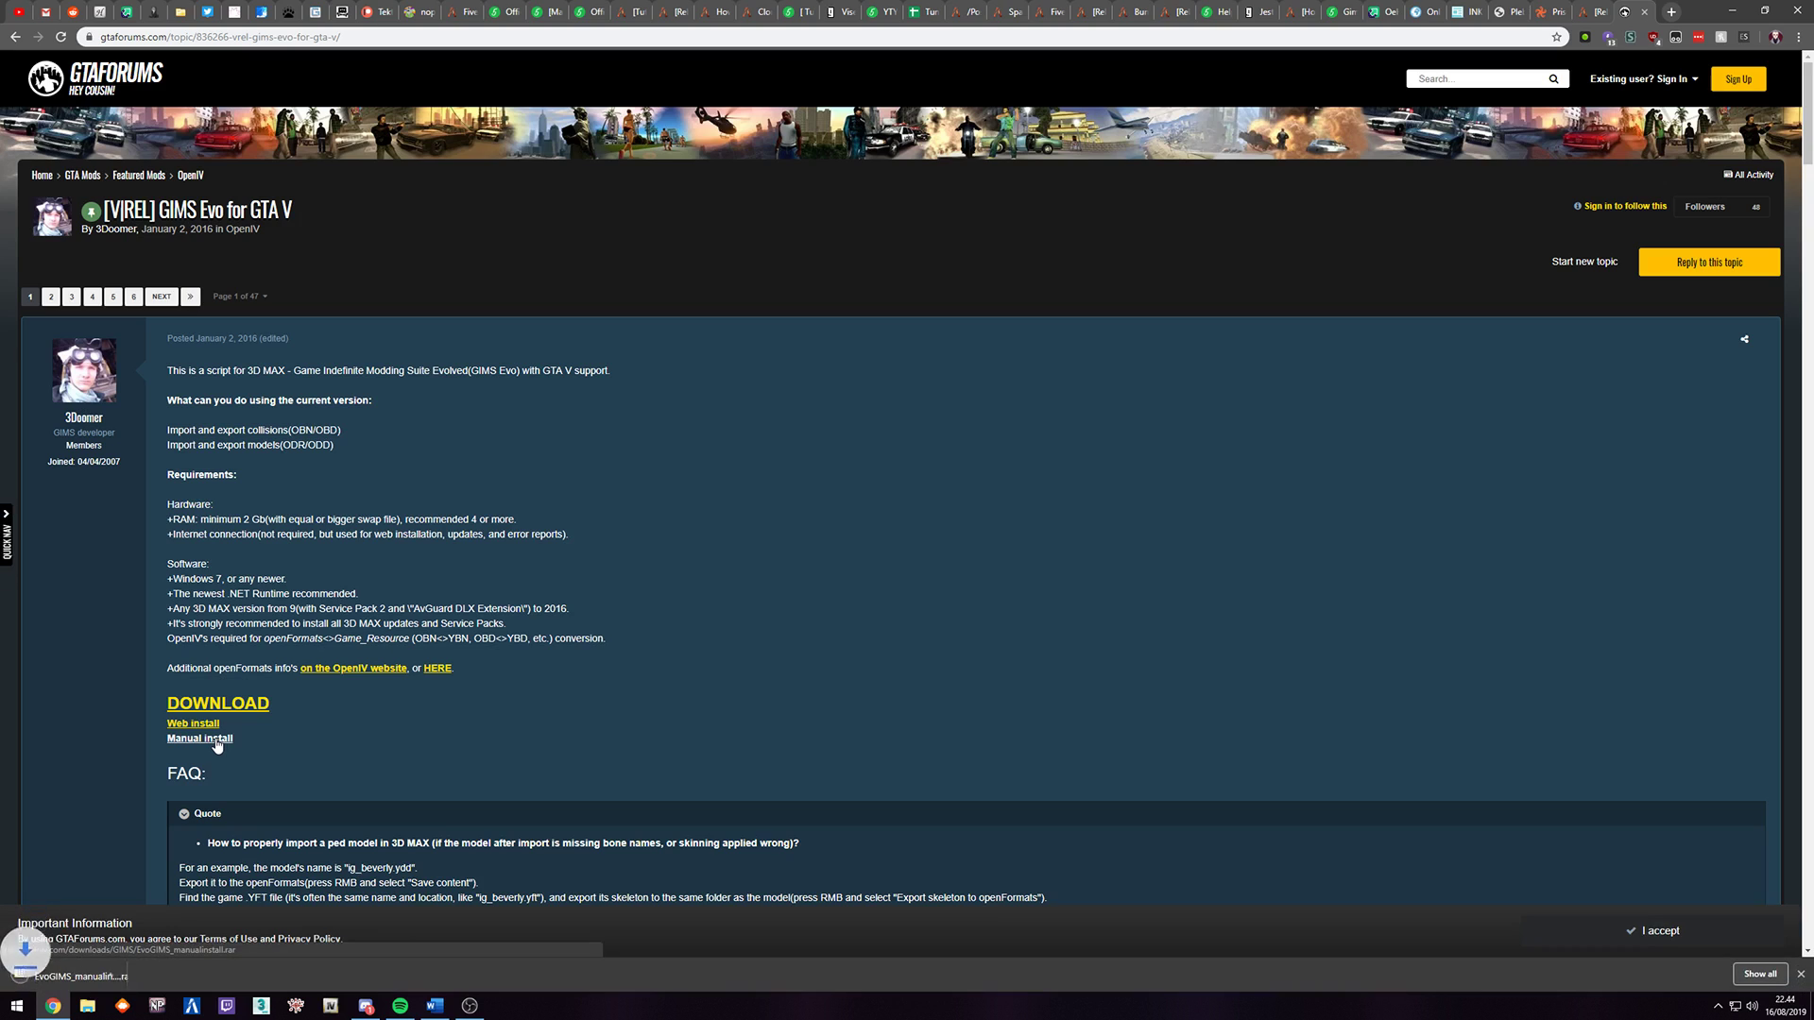
Open the downloaded archive in 7-Zip and drag its GIMS, scripts and notes items into the desktop GIMS folder.
{"action": "left_click", "coordinate": [80, 975]}
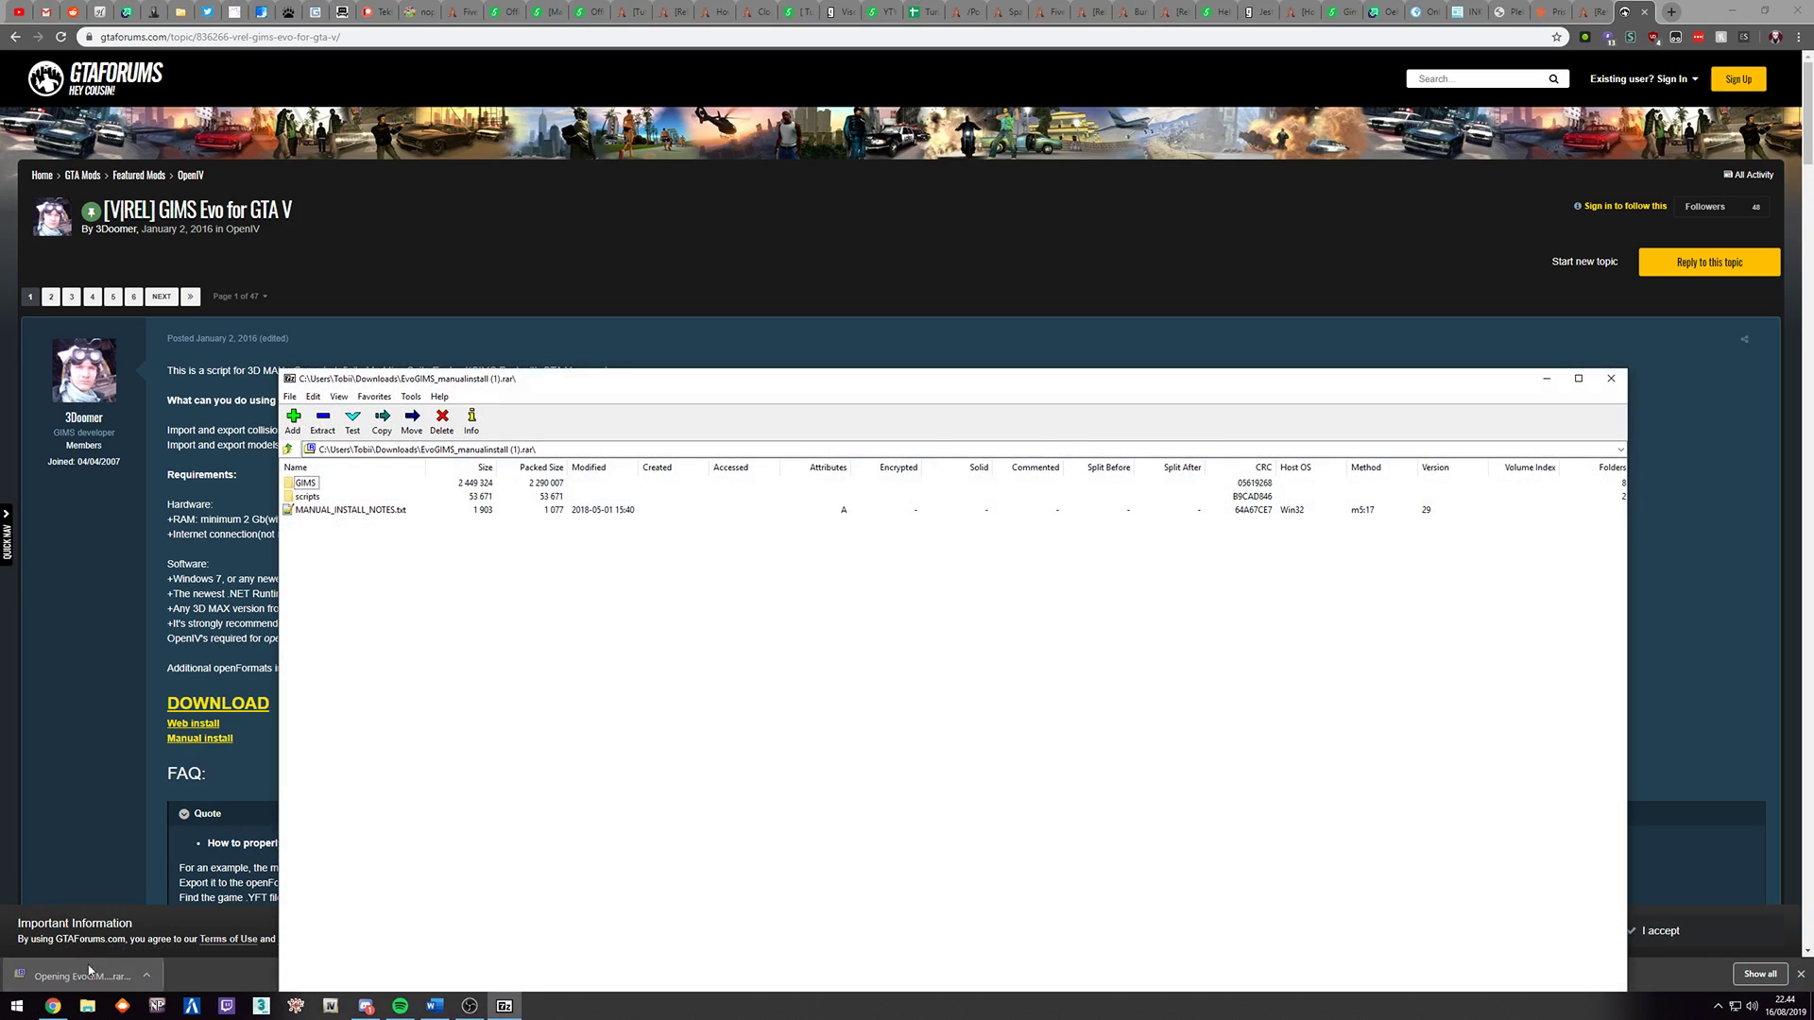
{"action": "left_click", "coordinate": [1732, 10]}
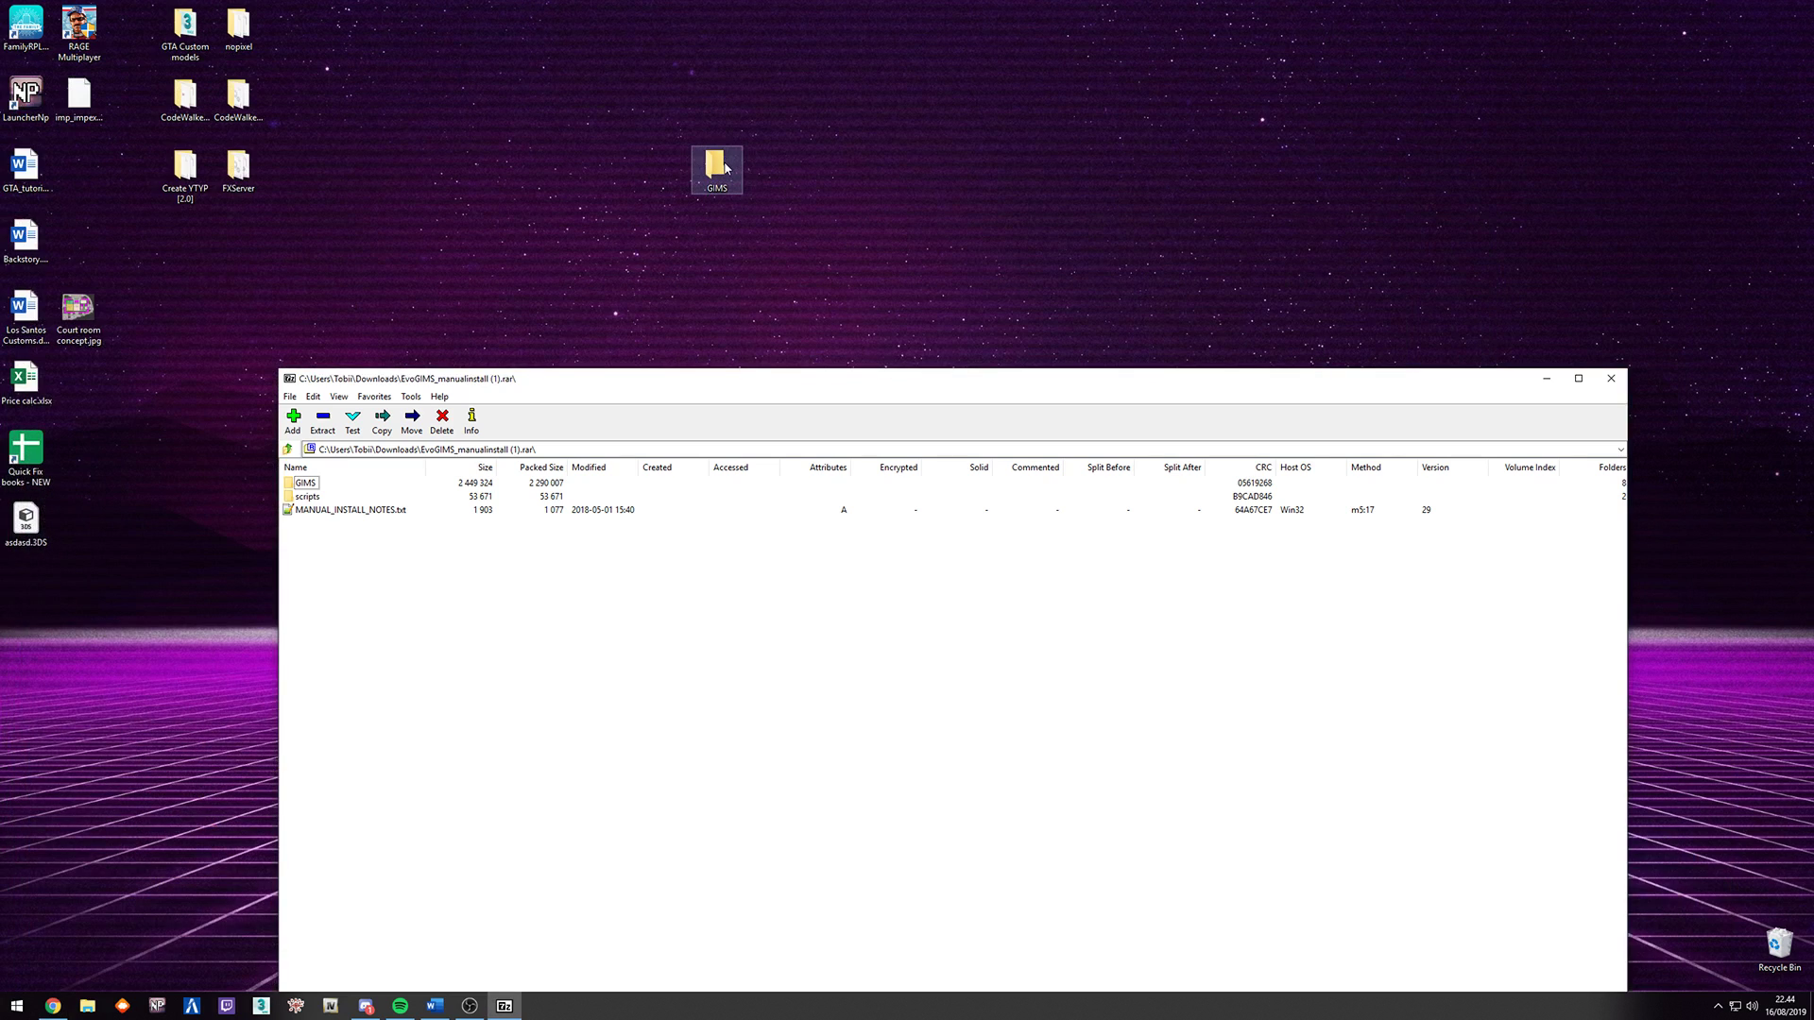
{"action": "double_click", "coordinate": [725, 168]}
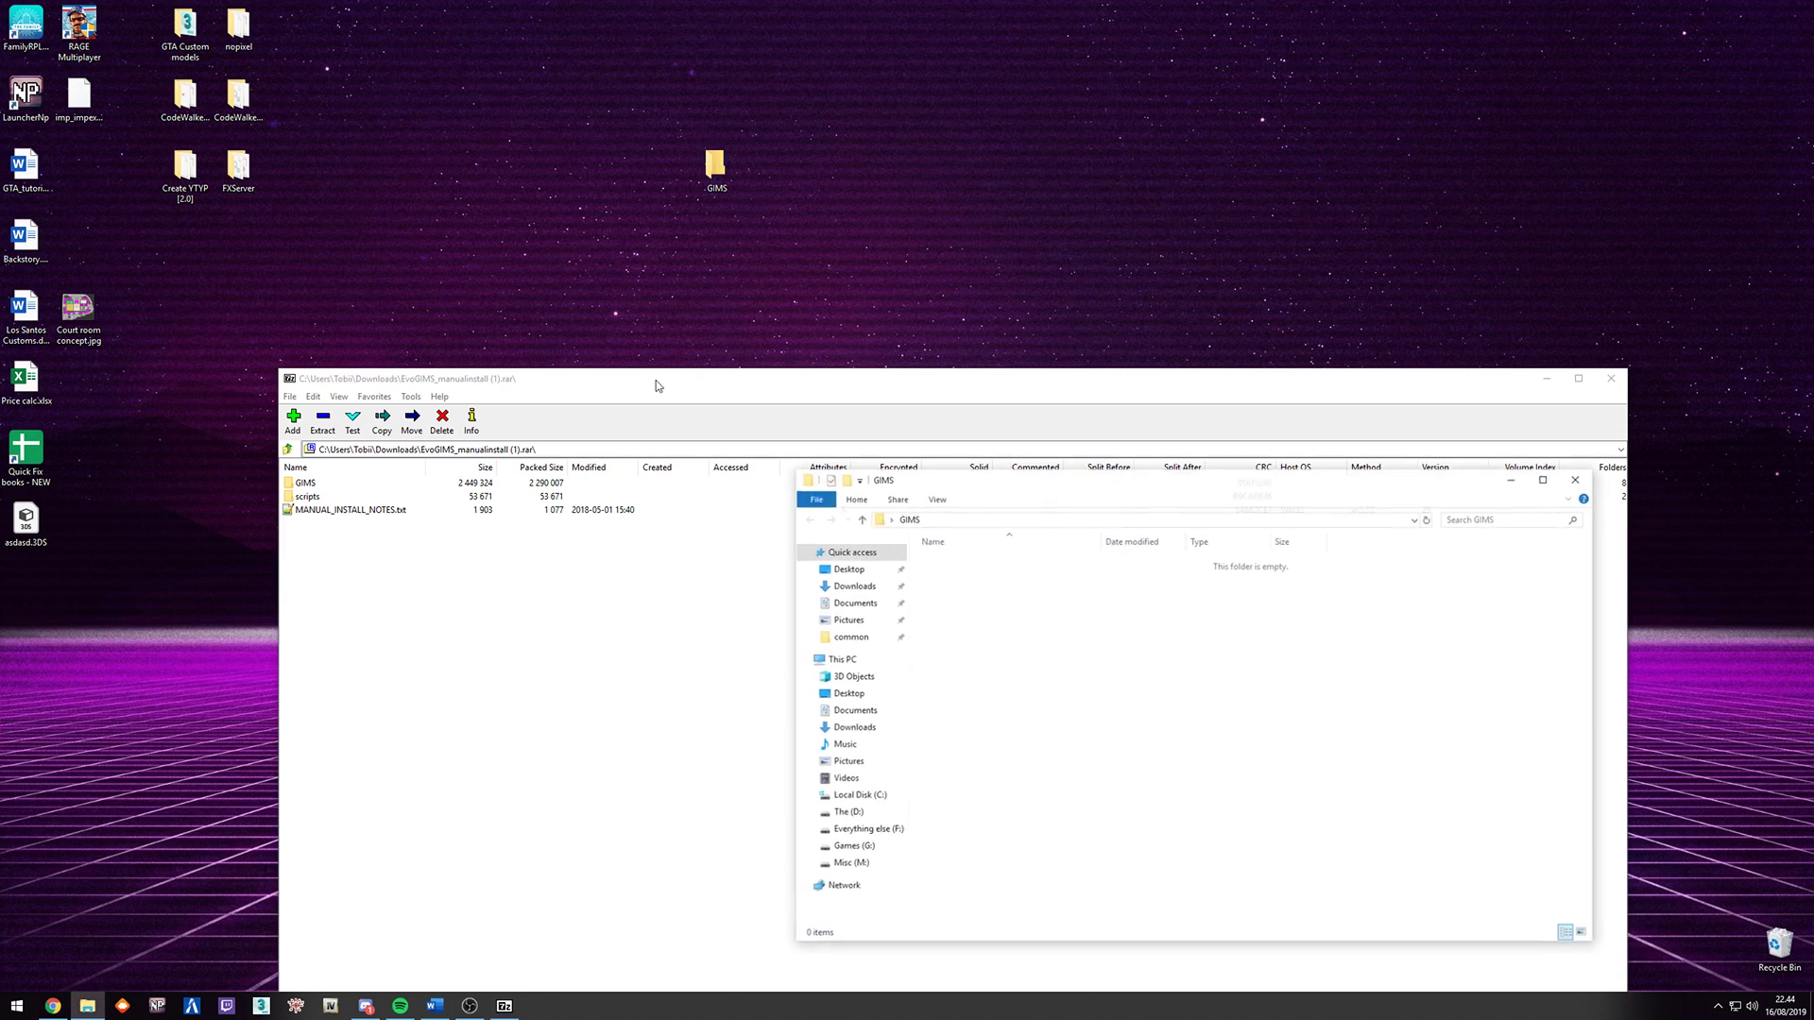
{"action": "left_click", "coordinate": [441, 566]}
{"action": "left_click_drag", "start_coordinate": [440, 566], "coordinate": [1053, 667]}
Close 7-Zip and move the GIMS folder window to the top right of the screen.
{"action": "left_click", "coordinate": [1581, 414]}
{"action": "key", "text": "alt+F4"}
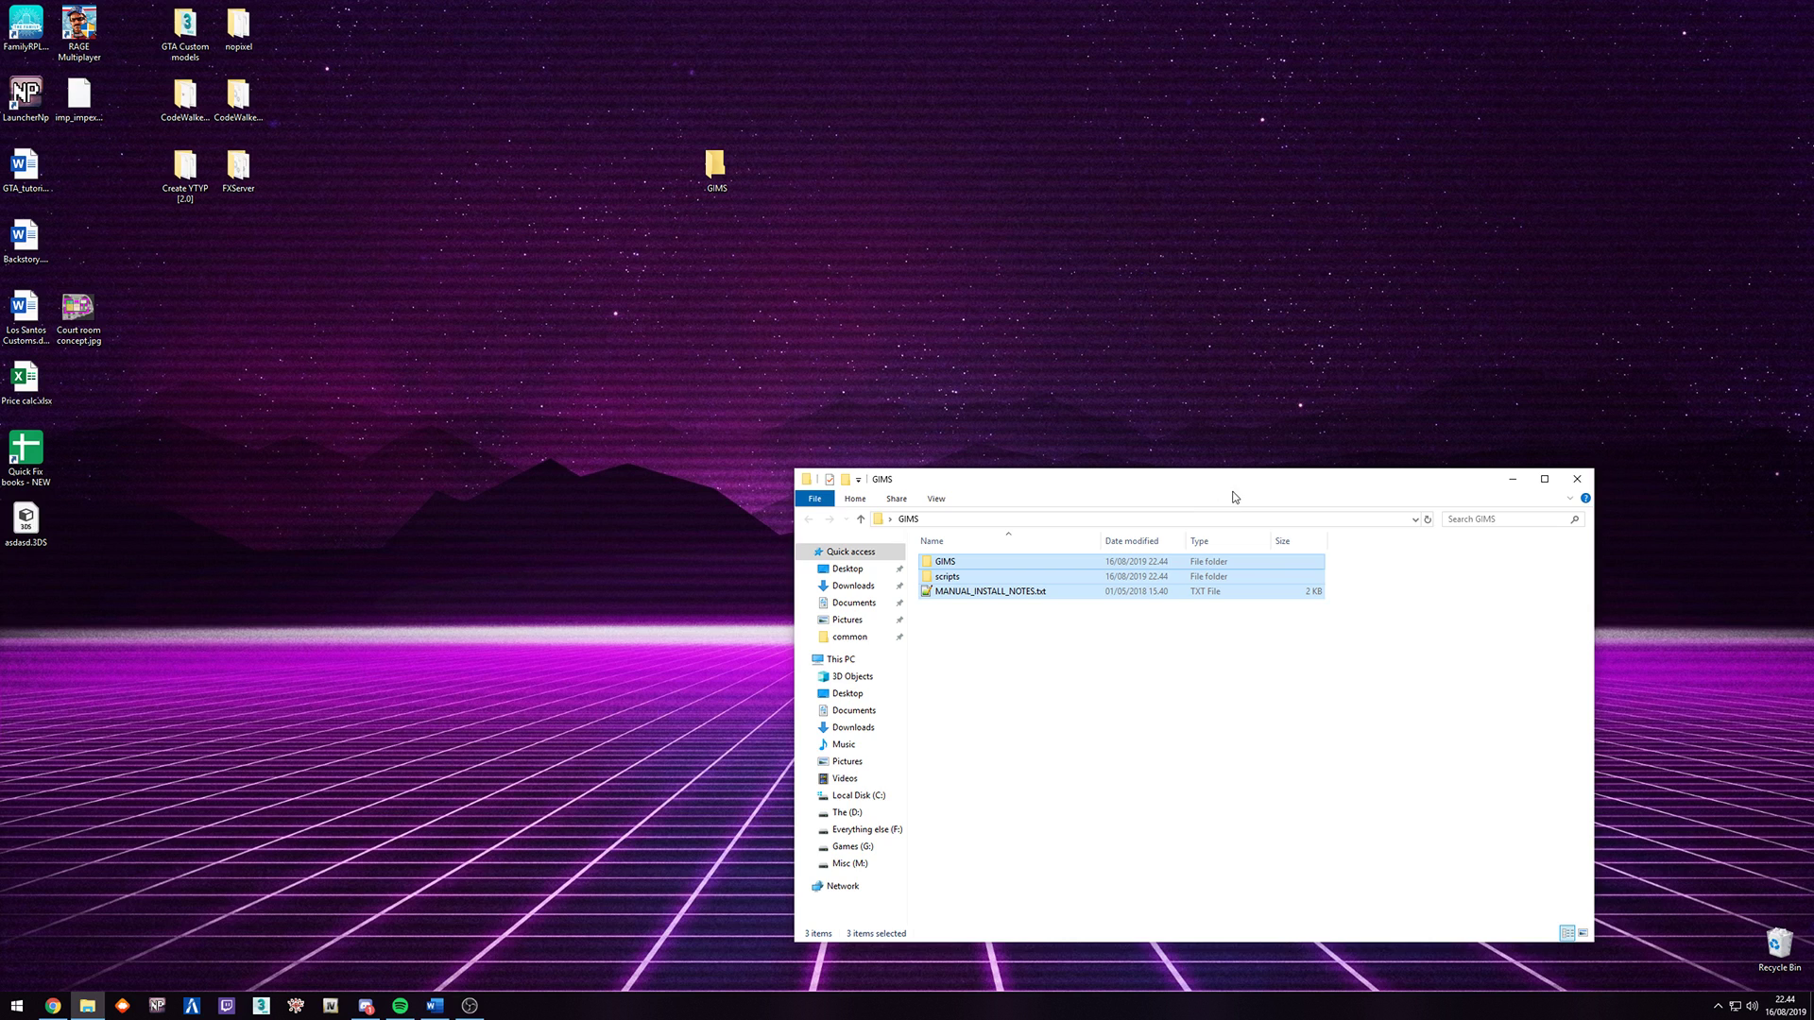
{"action": "left_click_drag", "start_coordinate": [1134, 479], "coordinate": [1334, 39]}
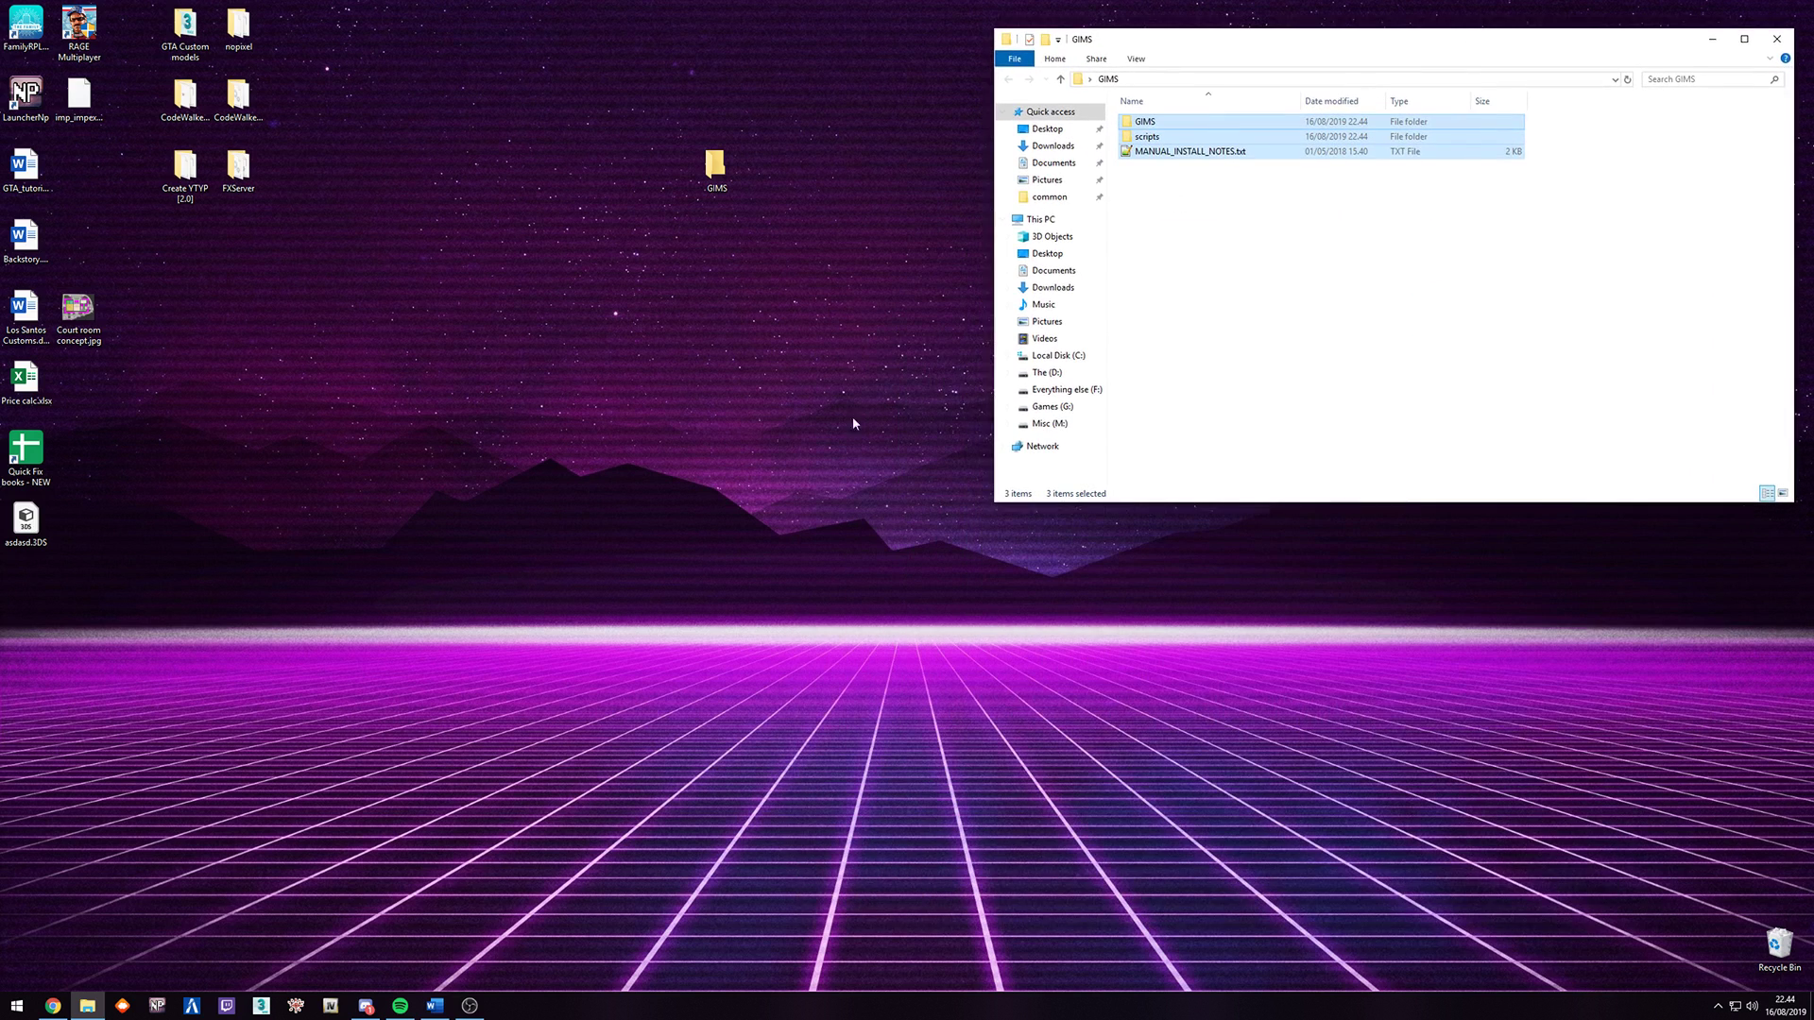
{"action": "left_click", "coordinate": [632, 524]}
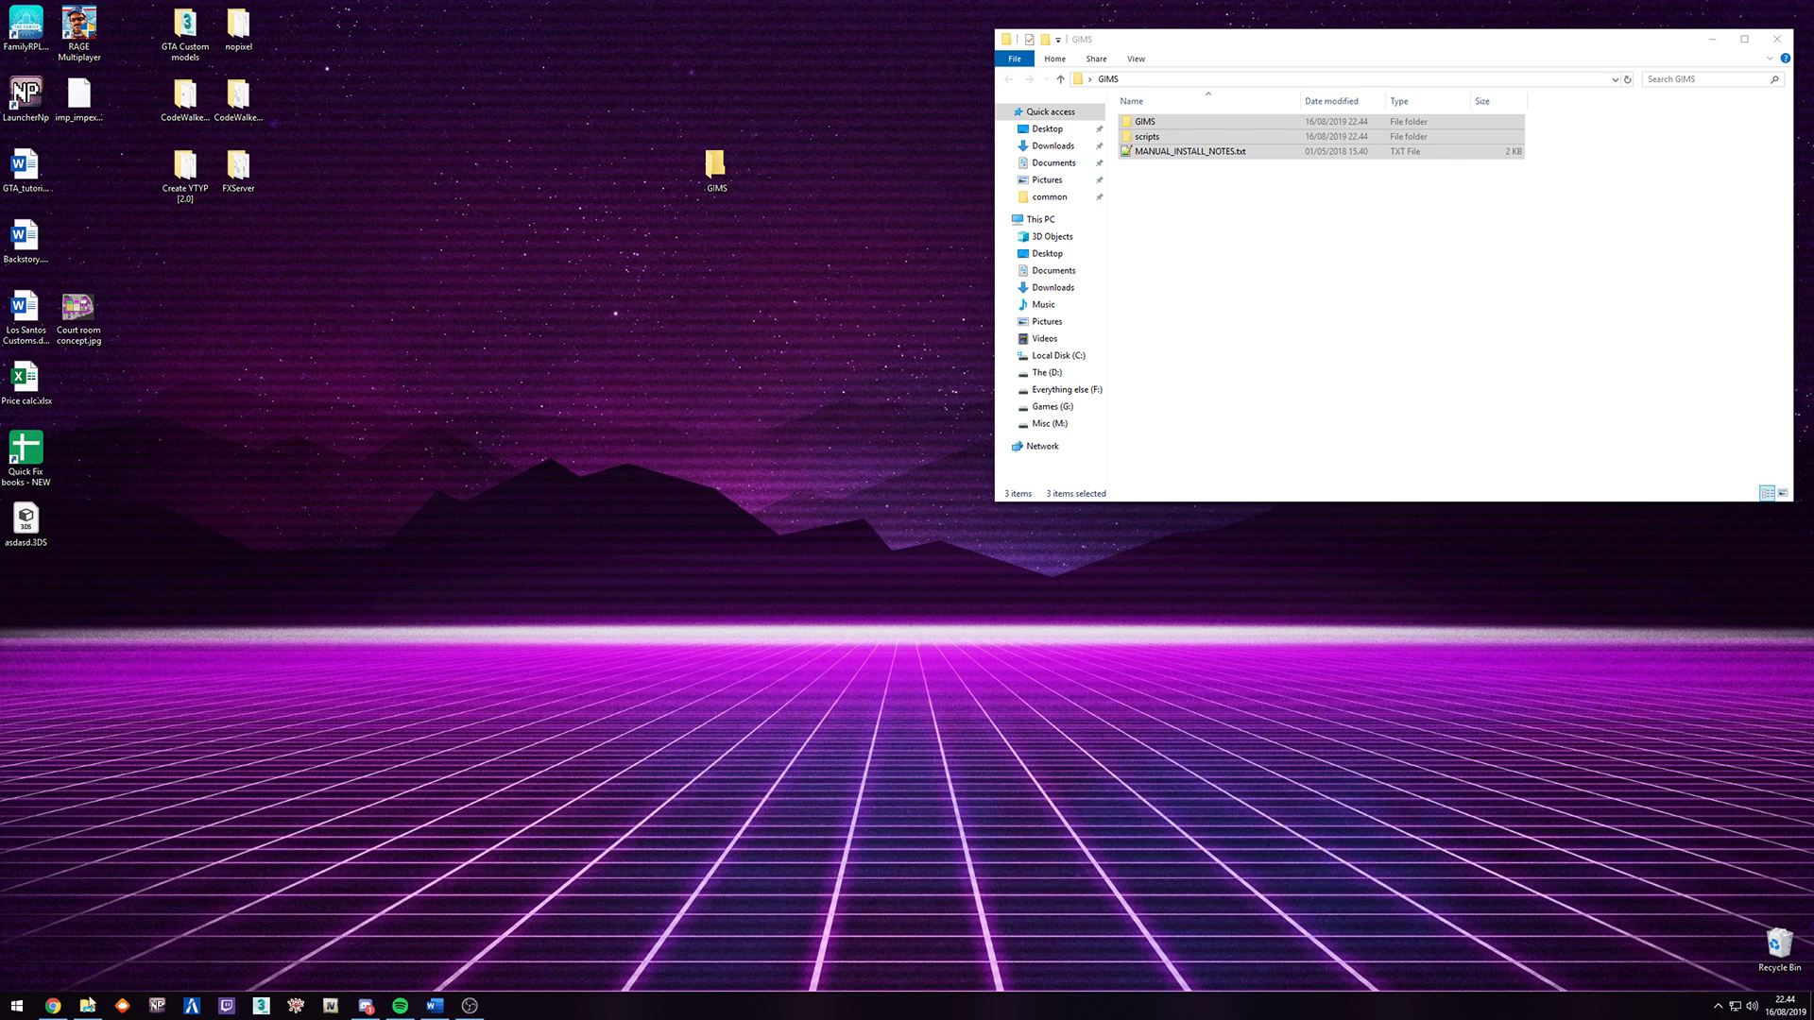
Open MANUAL_INSTALL_NOTES.txt in Notepad++ beside the GIMS folder and select the scripts folder.
{"action": "double_click", "coordinate": [1202, 160]}
{"action": "left_click_drag", "start_coordinate": [1254, 25], "coordinate": [1266, 374]}
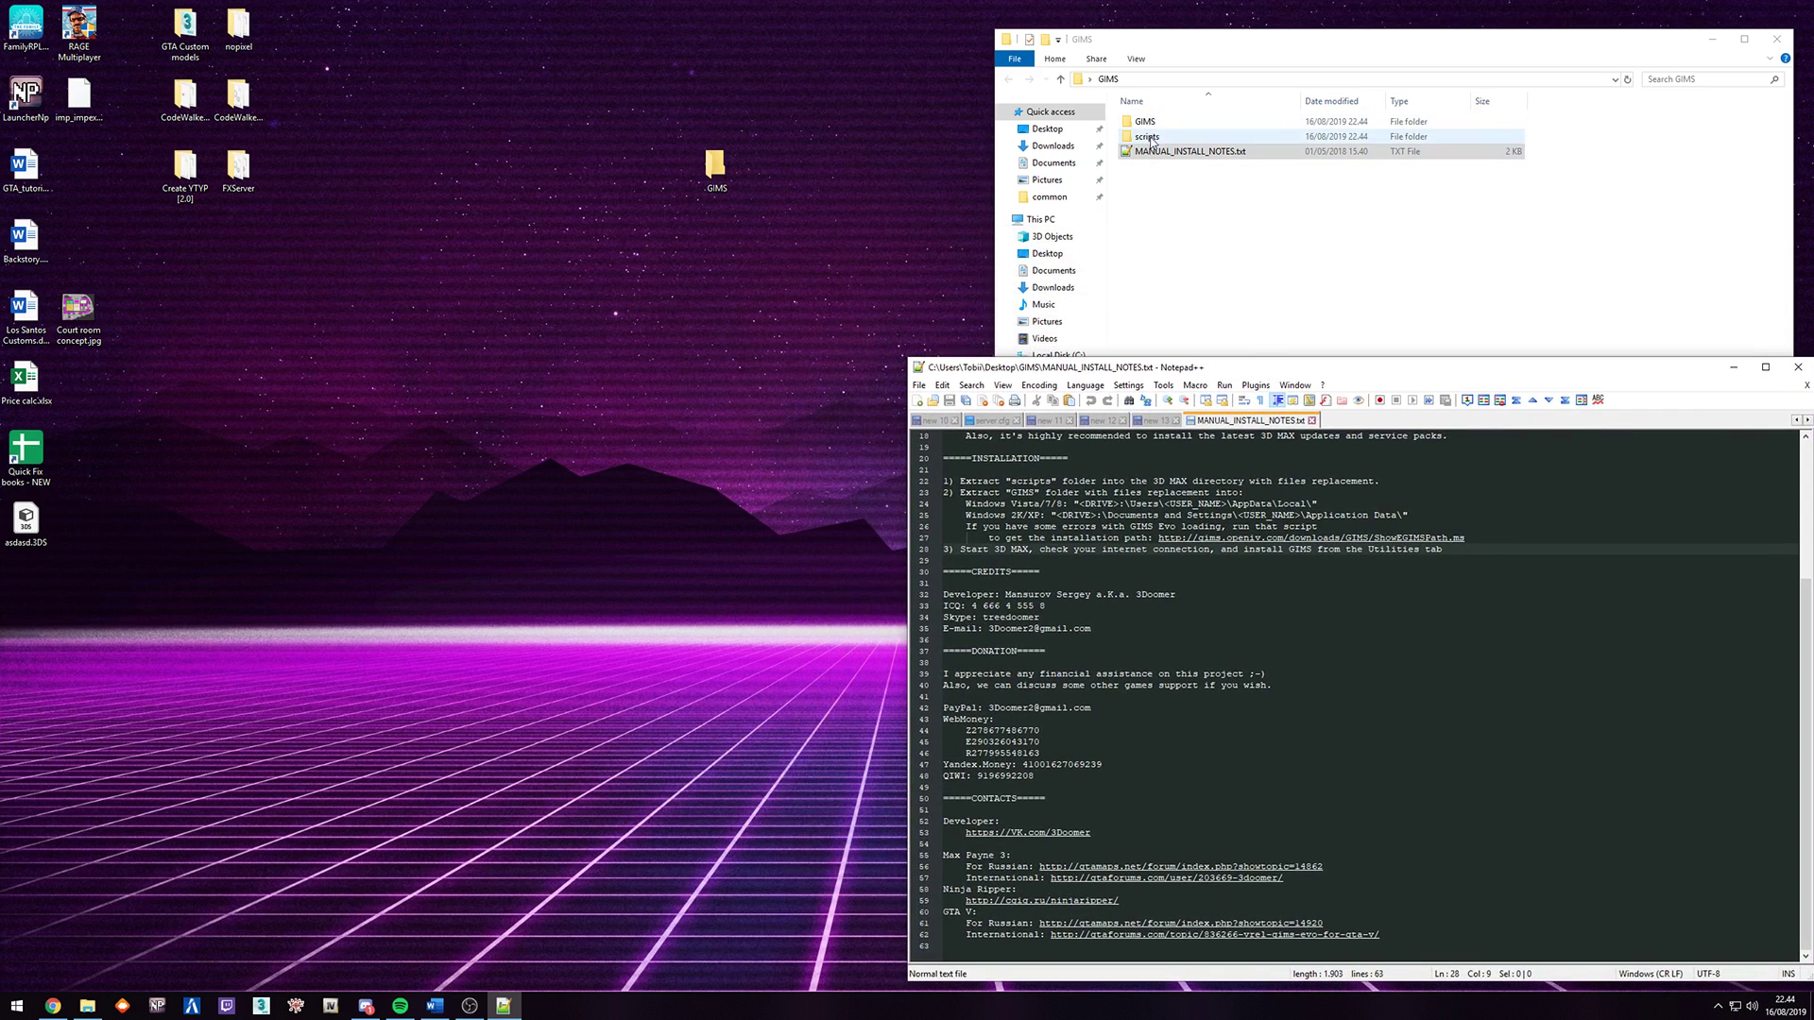
{"action": "left_click", "coordinate": [1204, 244]}
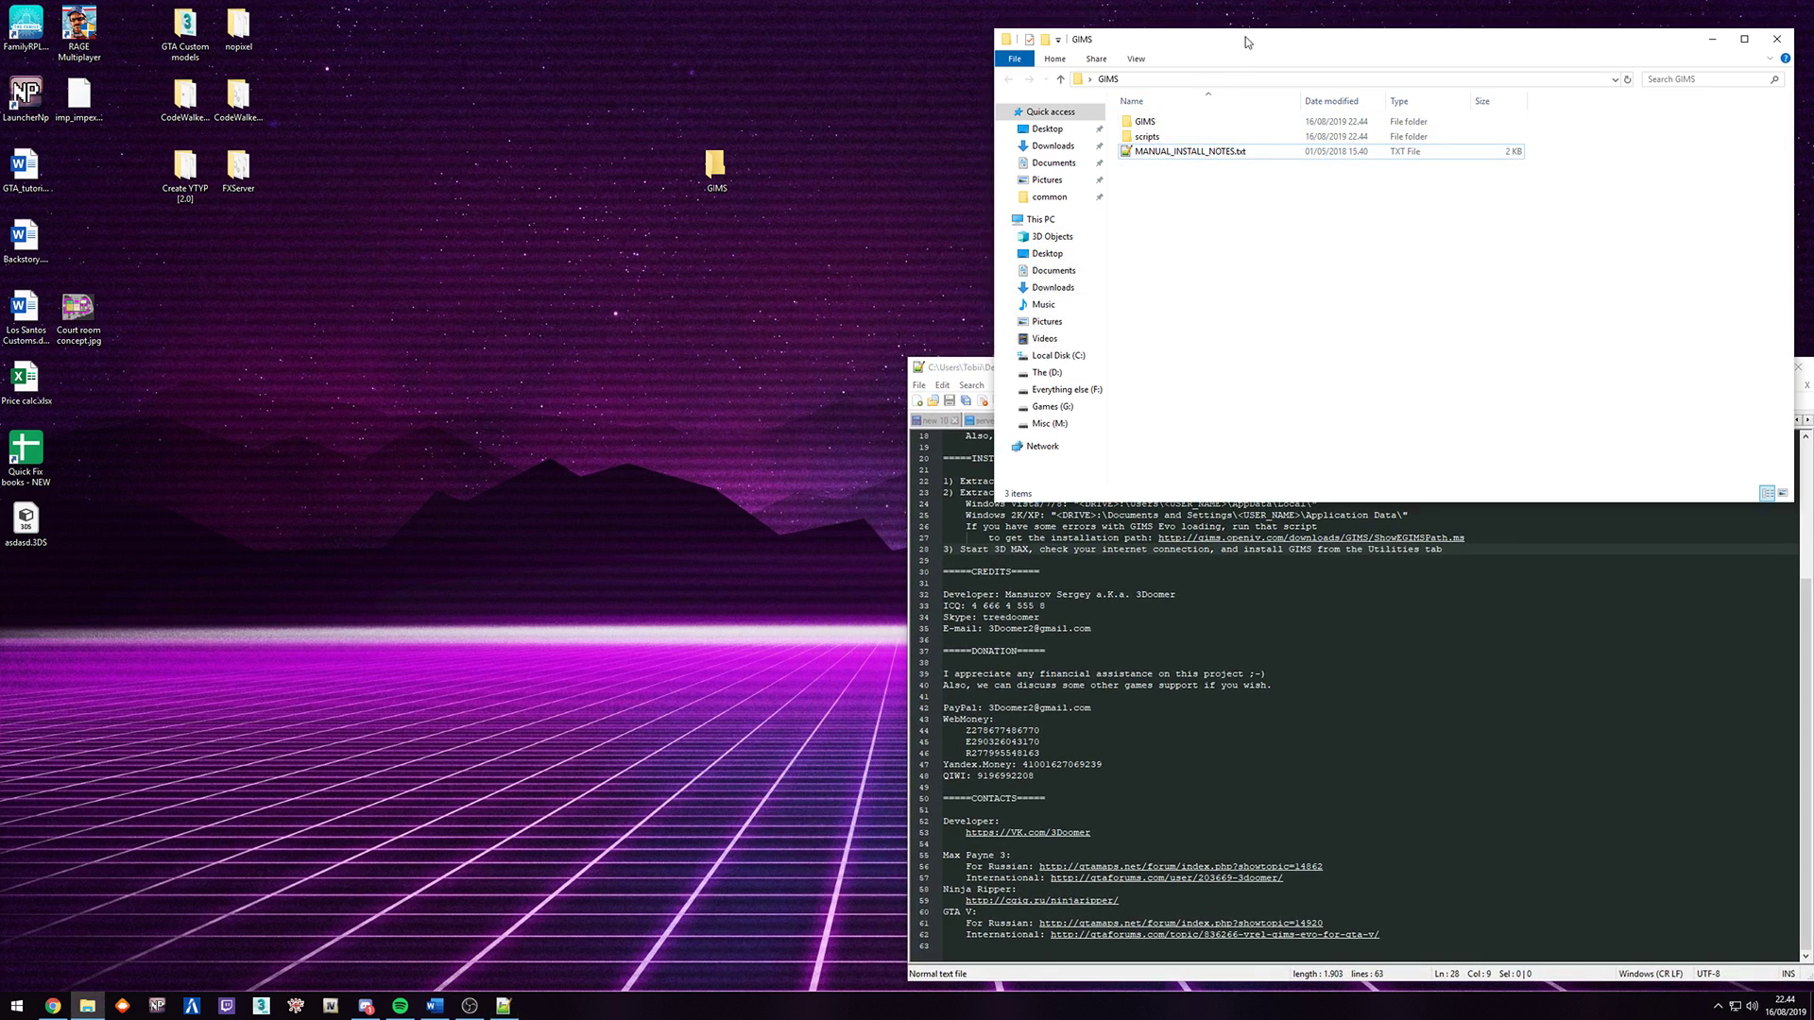
{"action": "left_click_drag", "start_coordinate": [1268, 45], "coordinate": [1279, 26]}
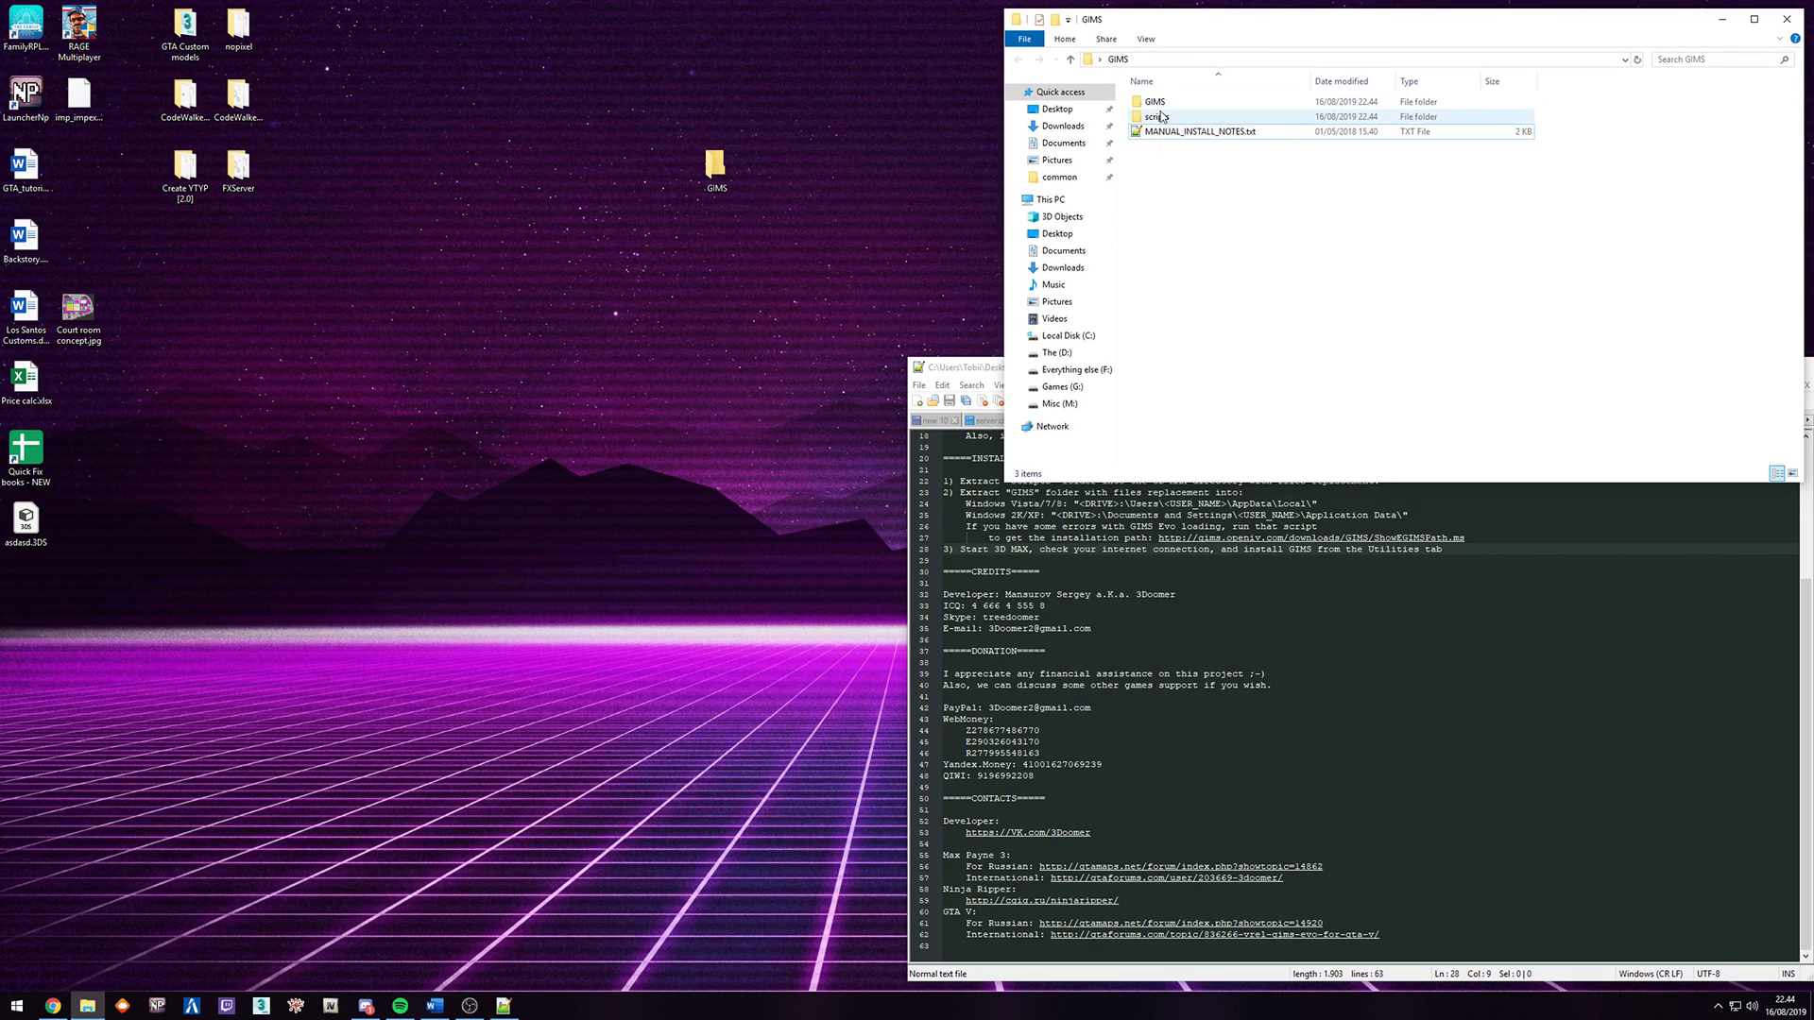
{"action": "left_click", "coordinate": [1162, 116]}
Open a second Explorer window at C:\Program Files\Autodesk\3ds Max 2017.
{"action": "right_click", "coordinate": [87, 1007]}
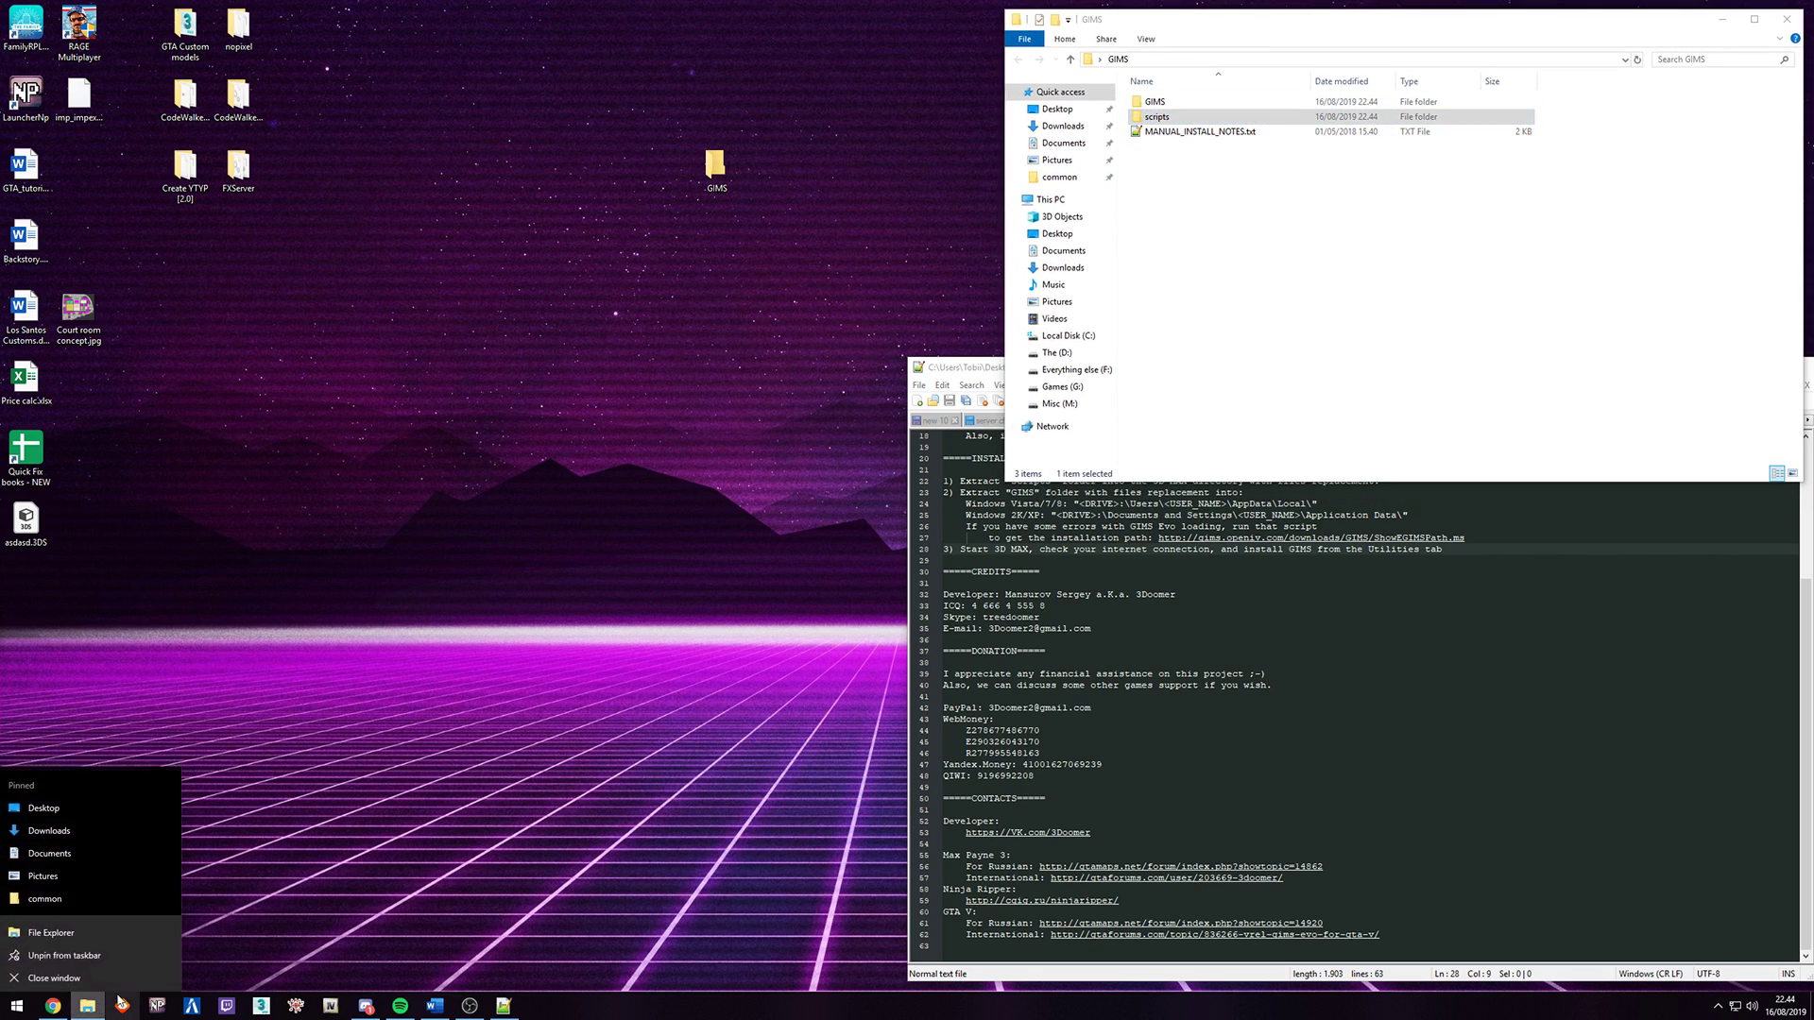
{"action": "left_click", "coordinate": [52, 933]}
{"action": "left_click_drag", "start_coordinate": [442, 12], "coordinate": [502, 352]}
{"action": "left_click", "coordinate": [293, 578]}
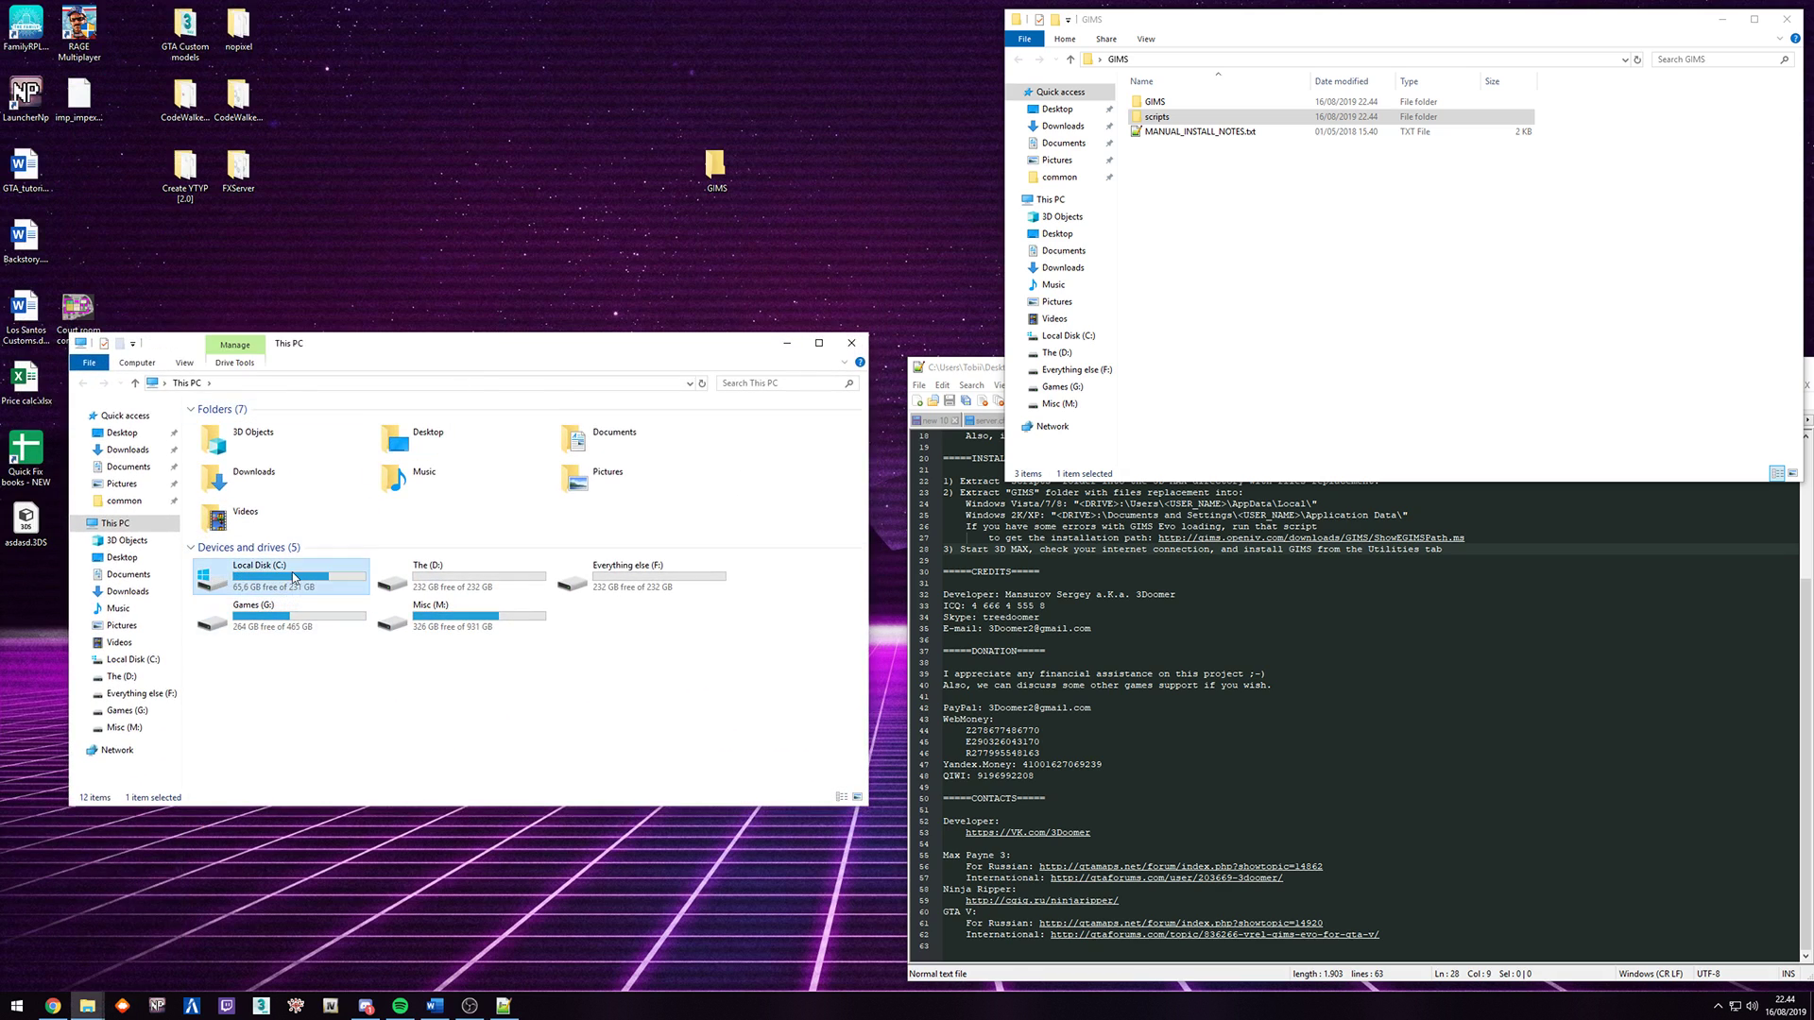
{"action": "double_click", "coordinate": [293, 578]}
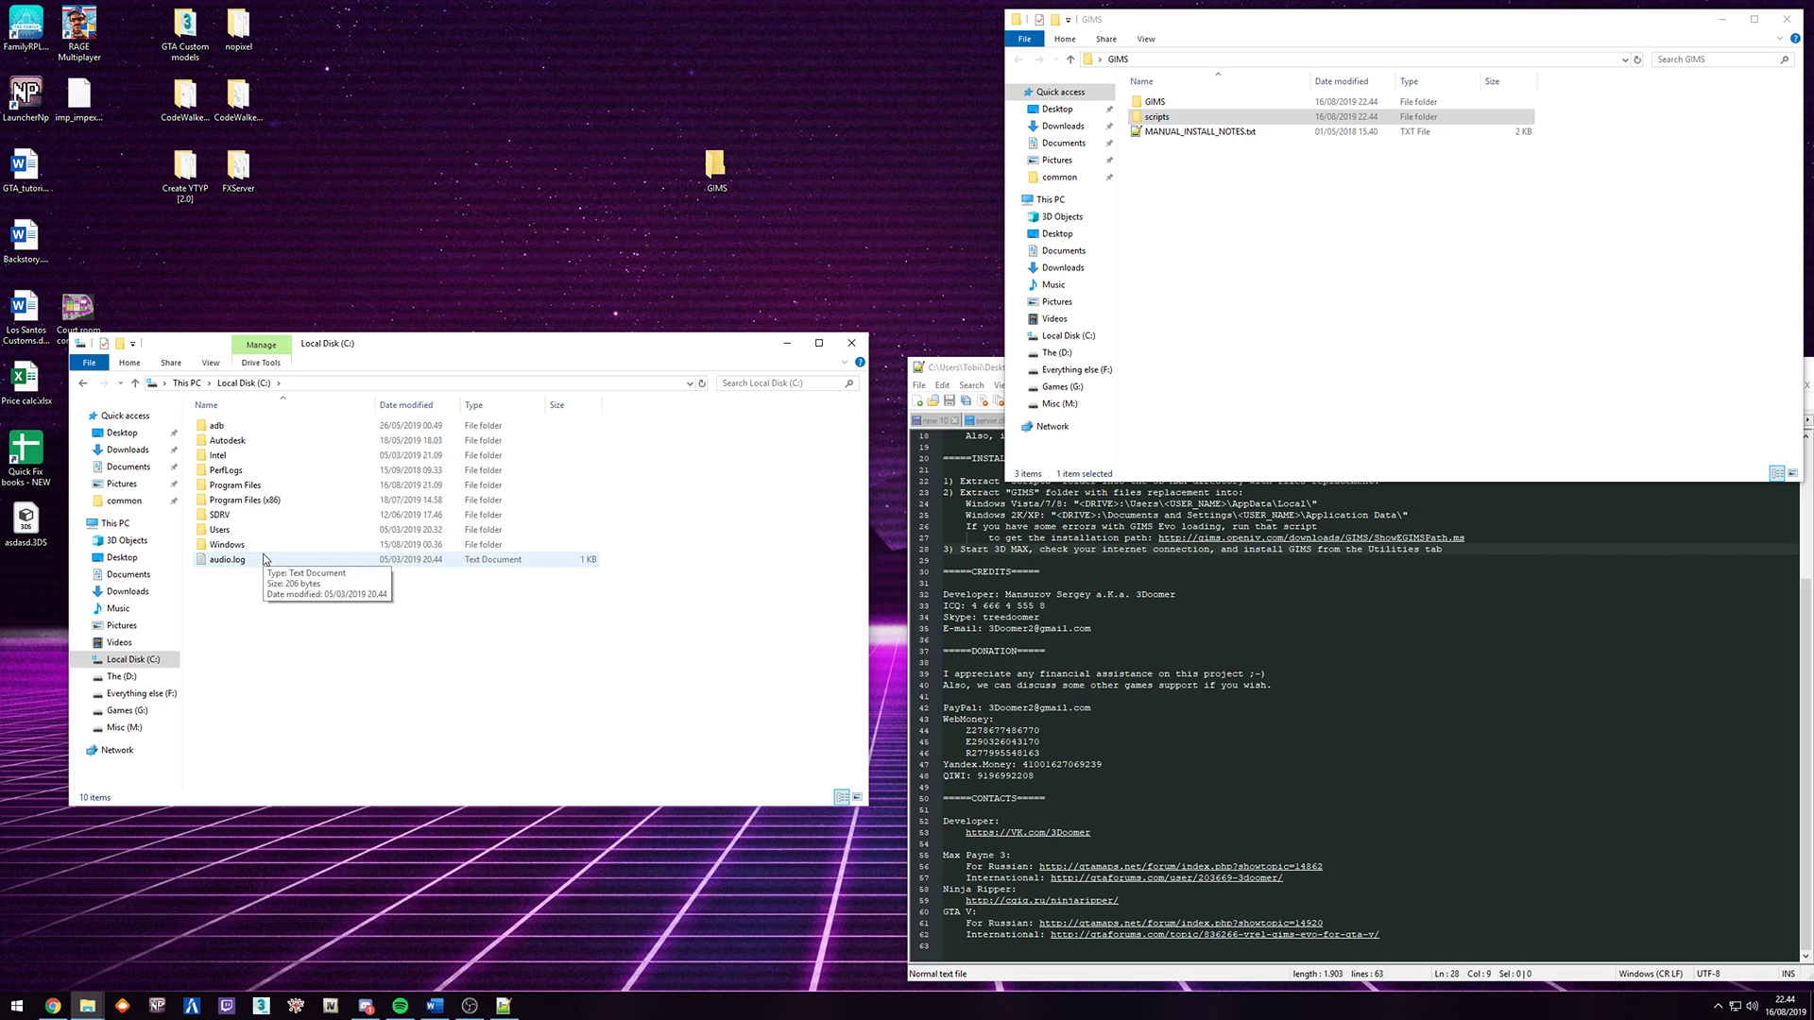
{"action": "double_click", "coordinate": [240, 486]}
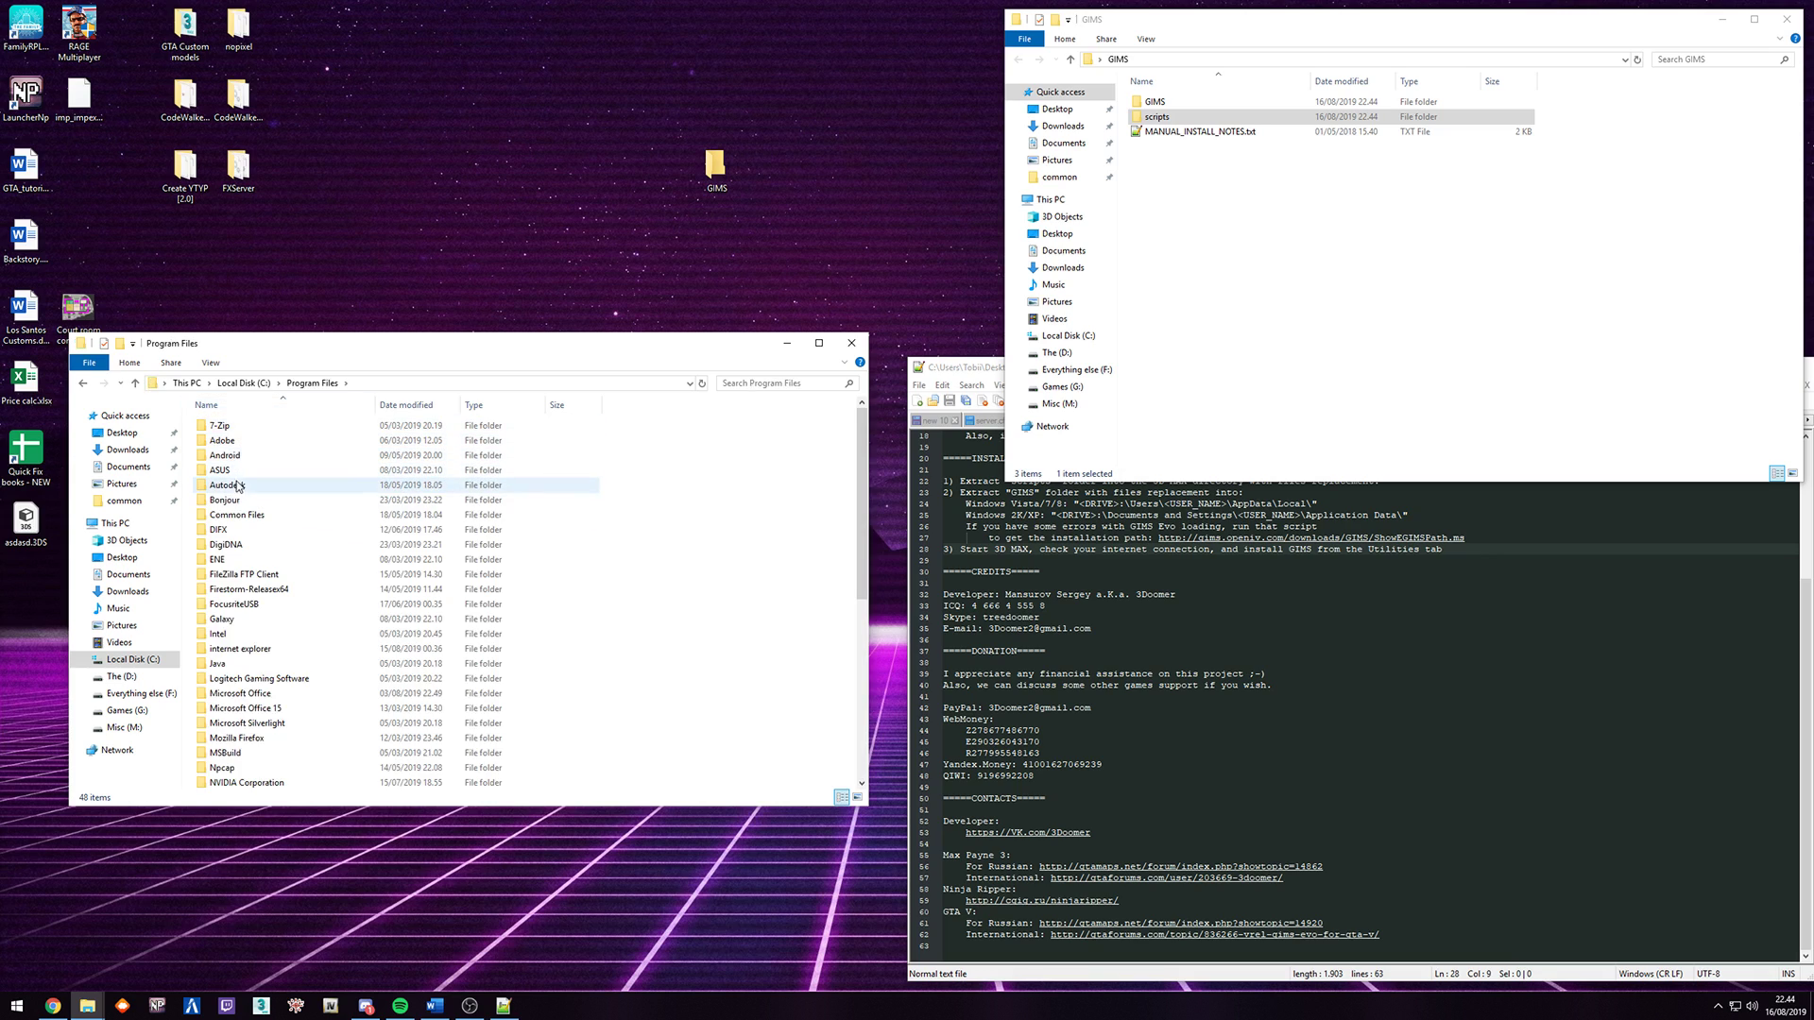
{"action": "double_click", "coordinate": [238, 485]}
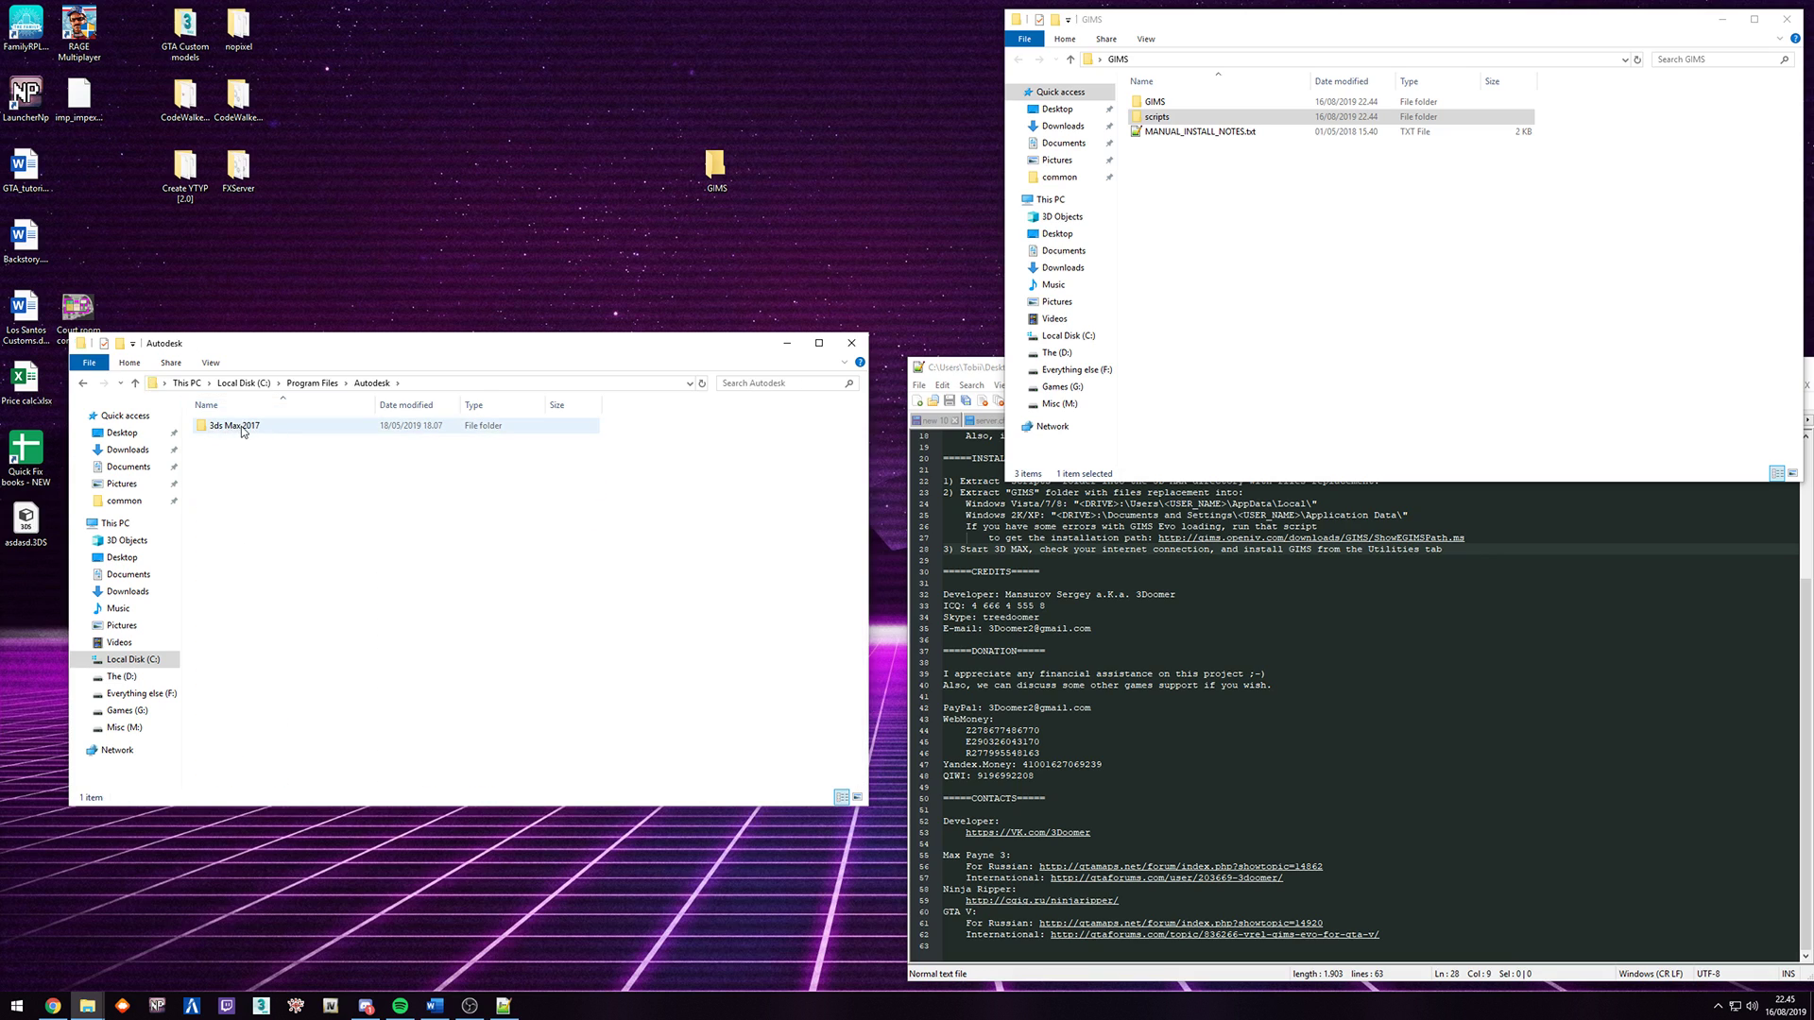
{"action": "double_click", "coordinate": [243, 430]}
{"action": "left_click", "coordinate": [274, 485]}
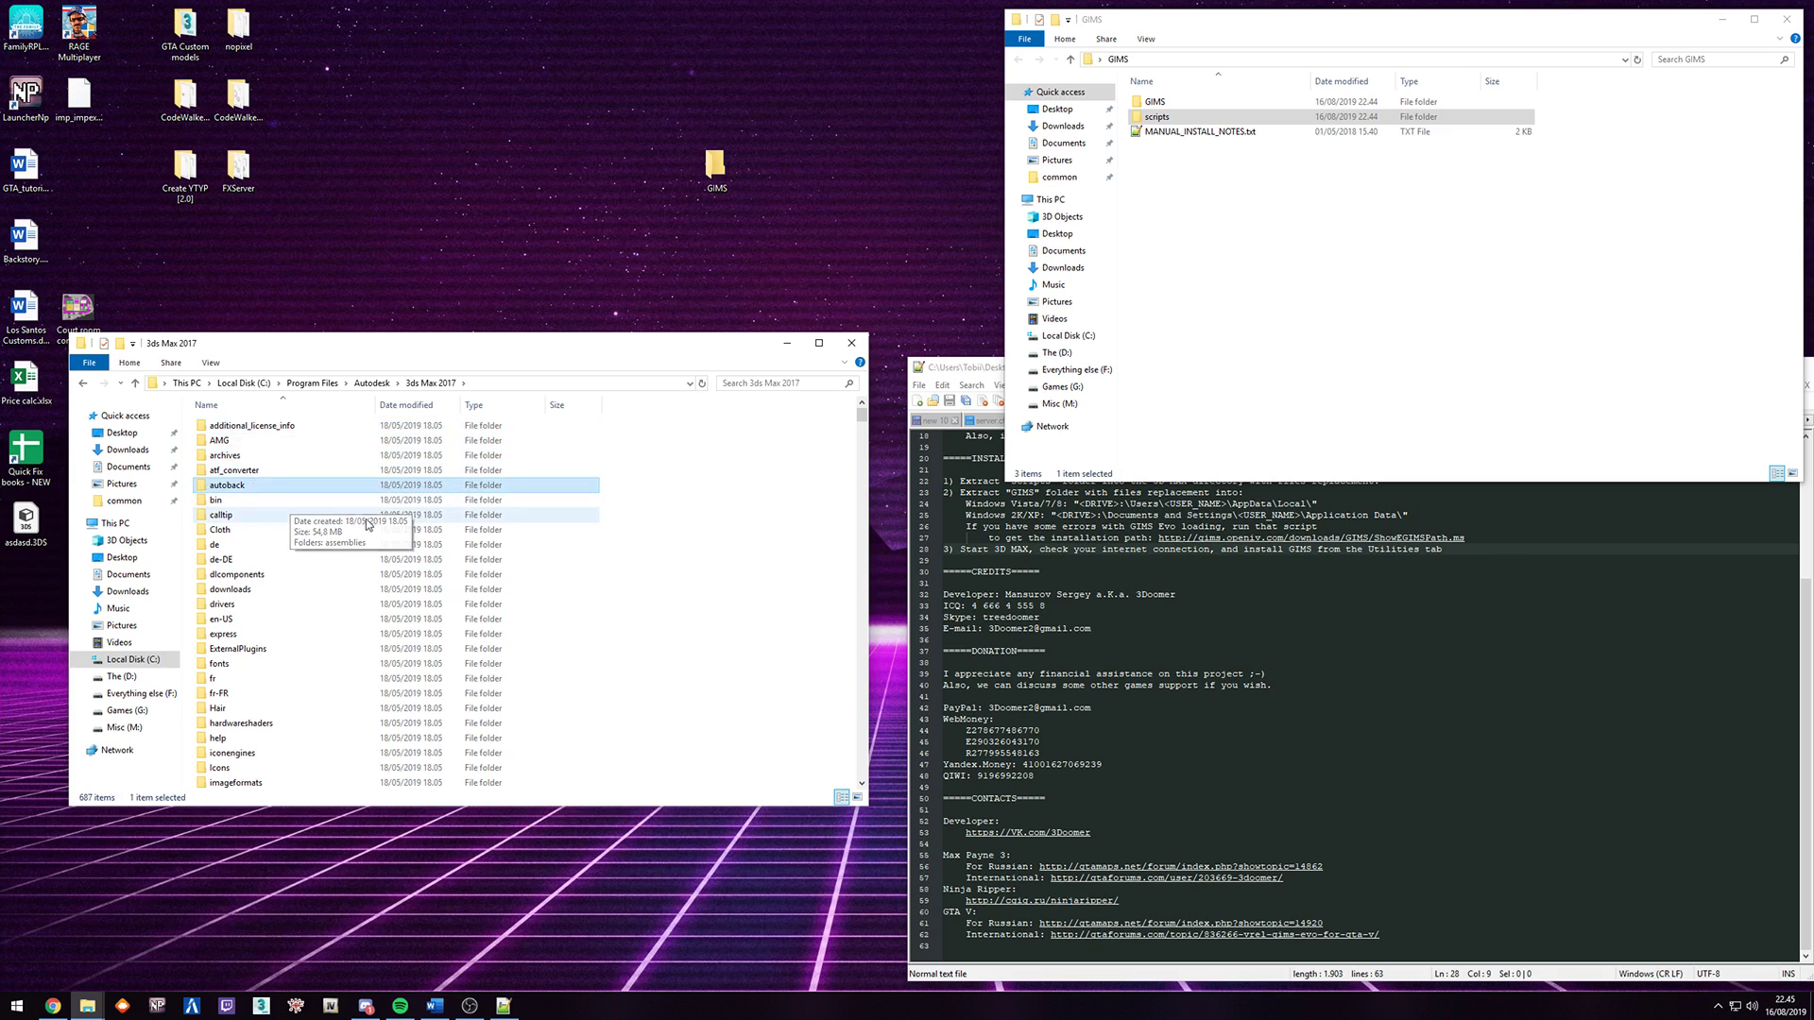
{"action": "type", "text": "scripts"}
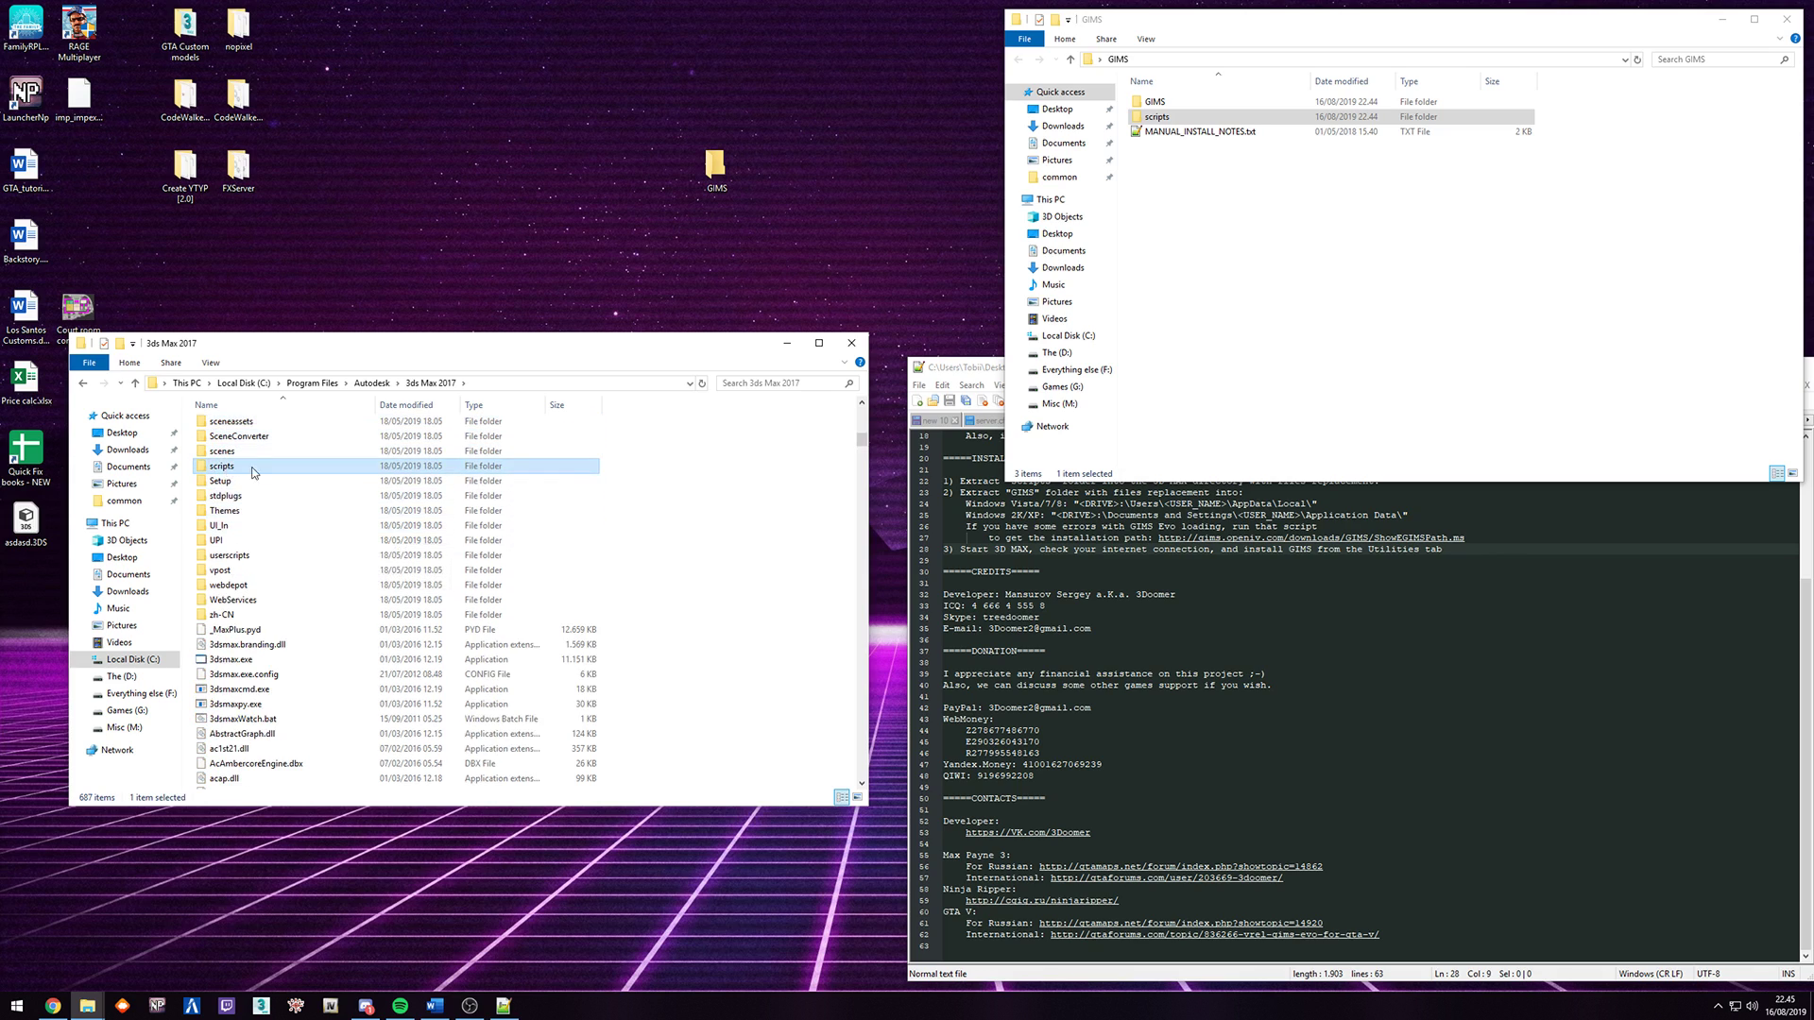
Copy the extracted scripts folder into the 3ds Max 2017 folder, cancelling the replace prompt.
{"action": "left_click", "coordinate": [1161, 121]}
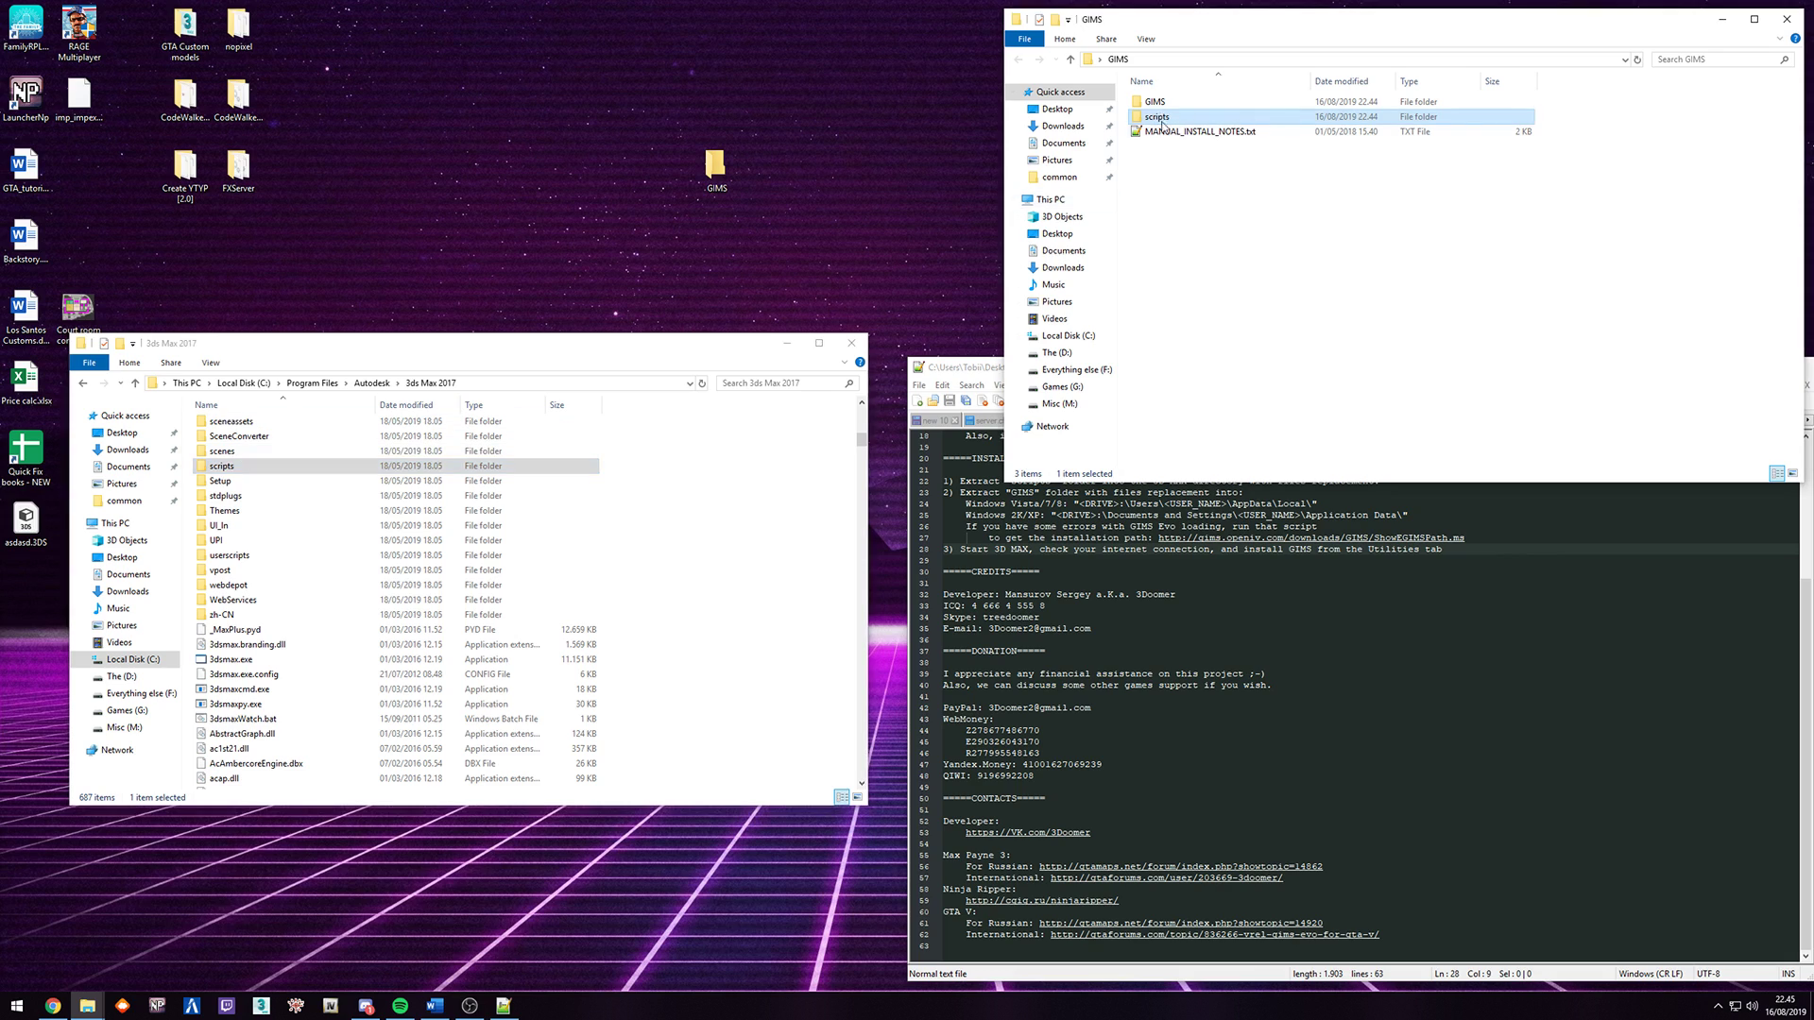
{"action": "left_click", "coordinate": [1186, 131]}
{"action": "left_click", "coordinate": [1164, 116]}
{"action": "double_click", "coordinate": [1173, 118]}
{"action": "right_click", "coordinate": [1171, 119]}
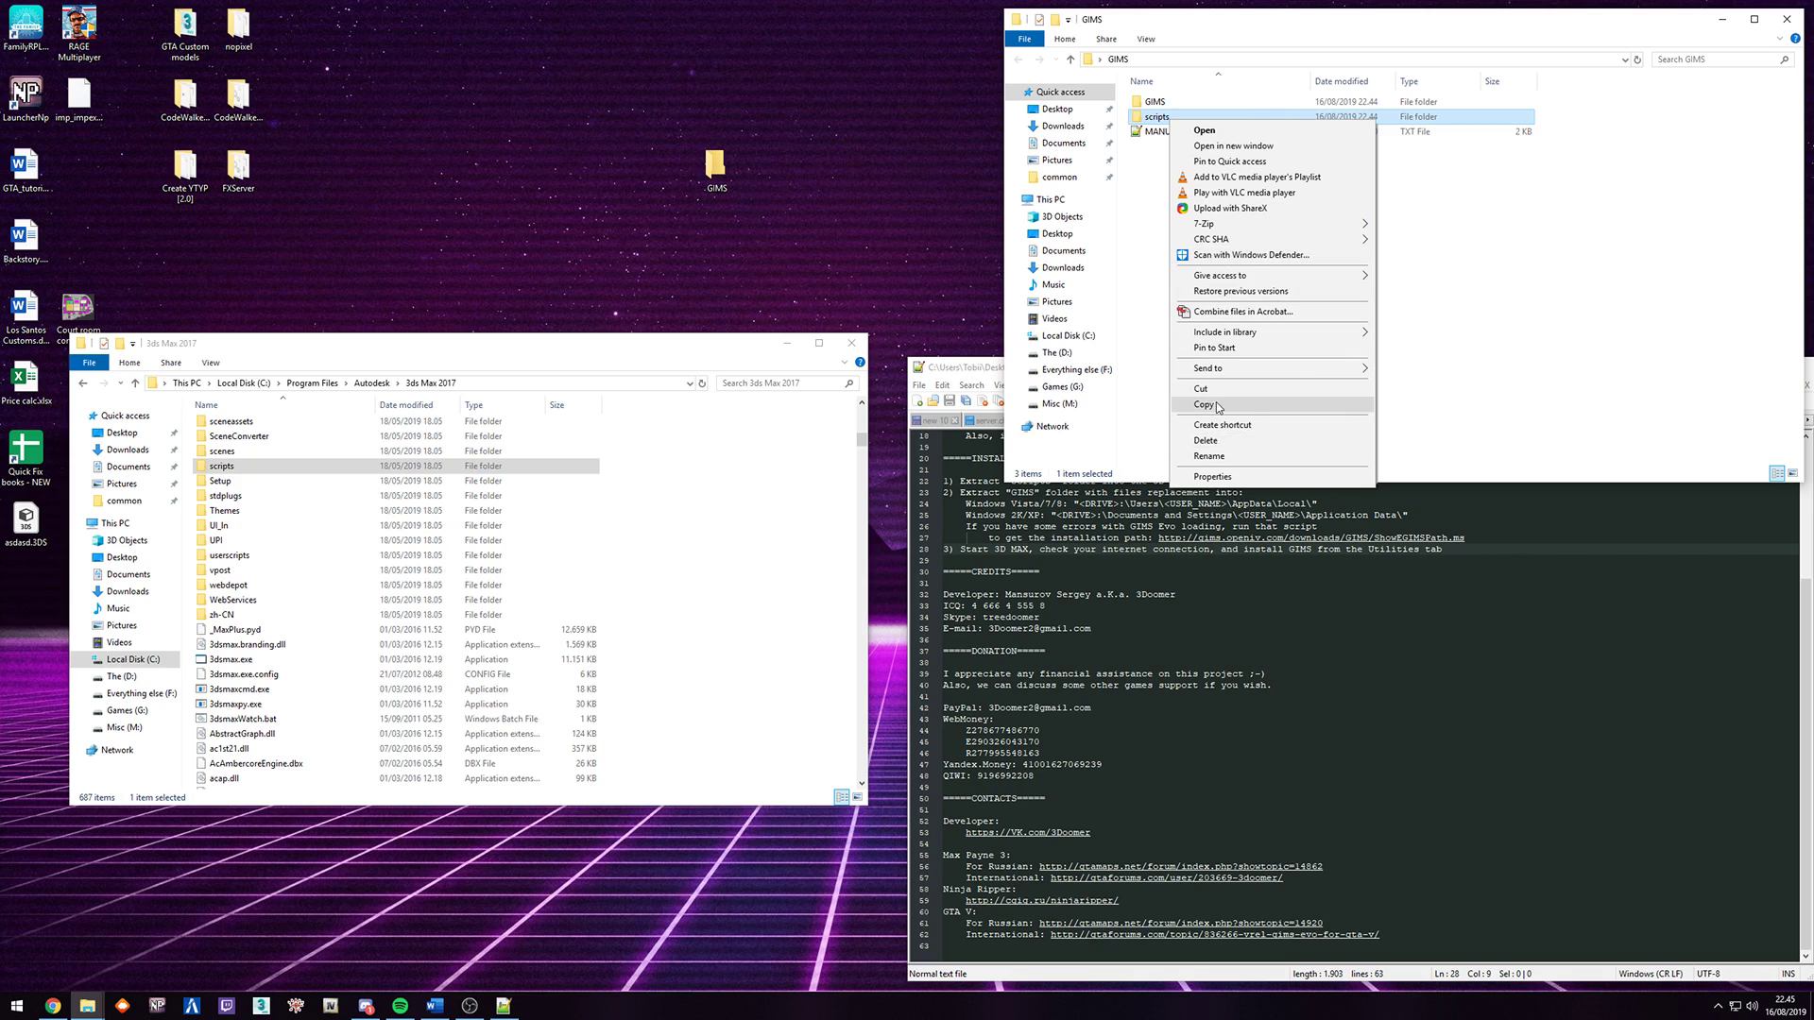
{"action": "left_click", "coordinate": [1204, 404]}
{"action": "right_click", "coordinate": [749, 574]}
{"action": "left_click", "coordinate": [822, 678]}
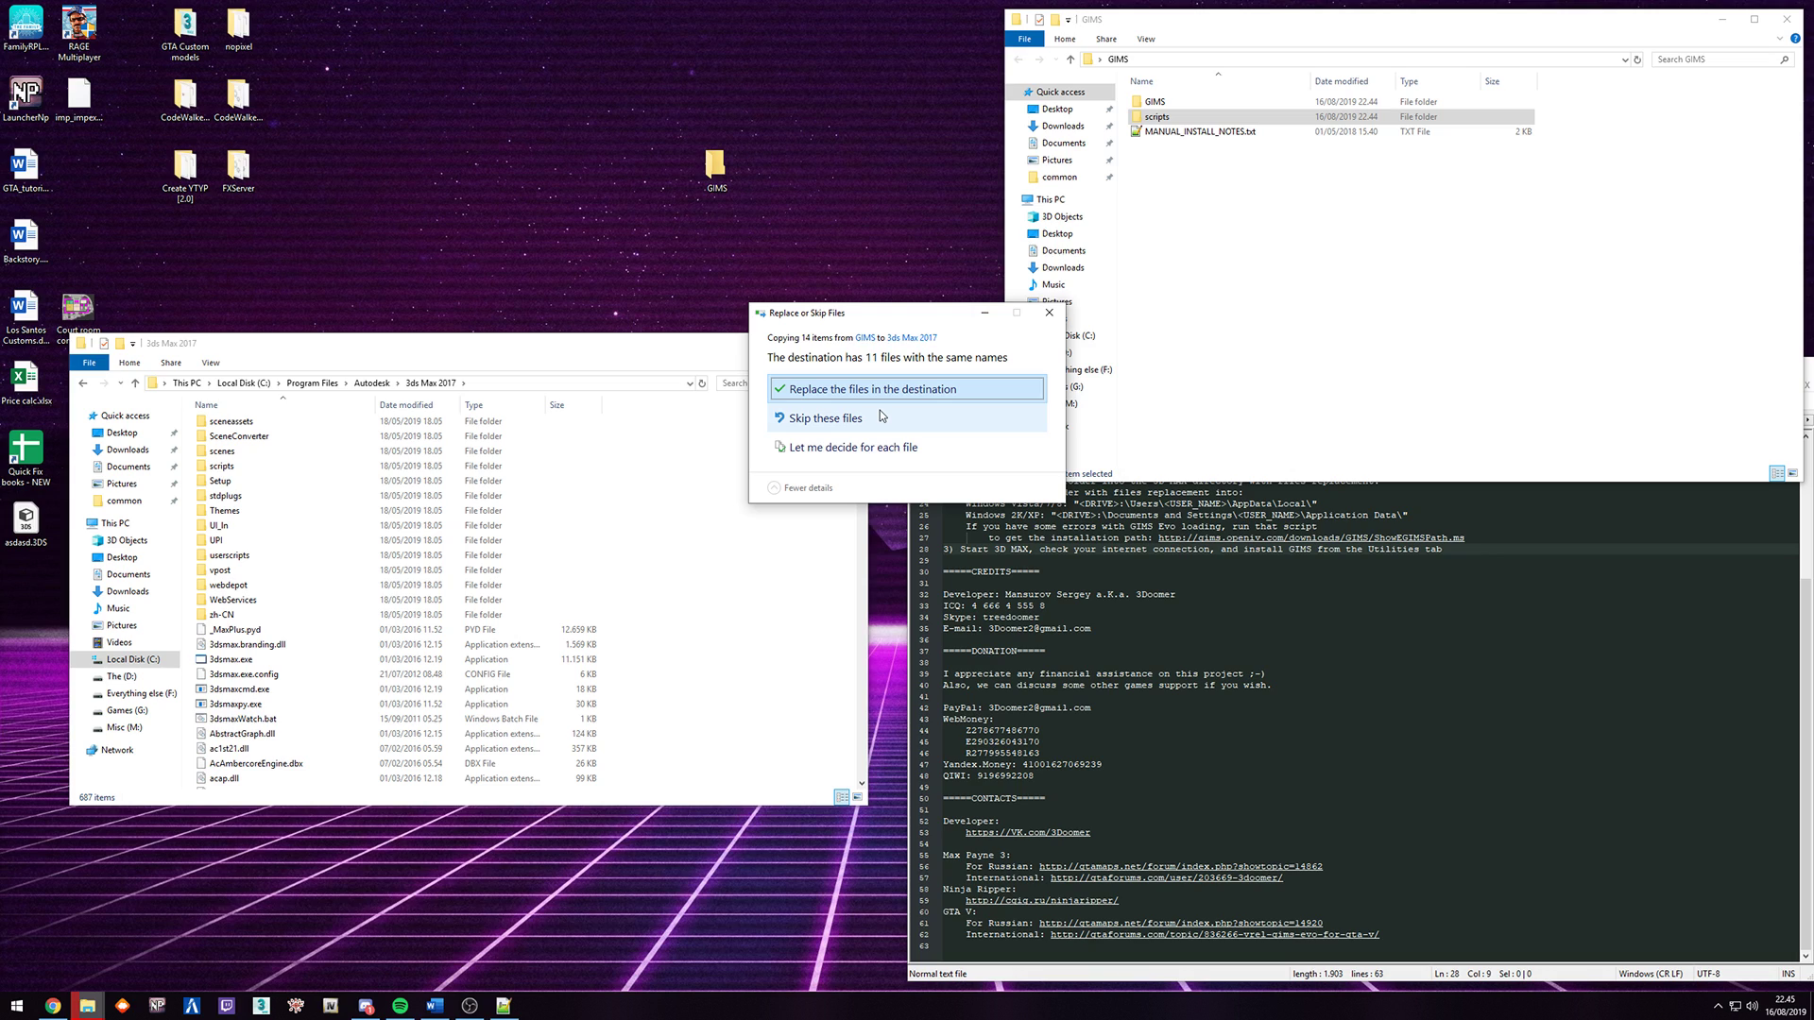
{"action": "left_click", "coordinate": [1050, 315]}
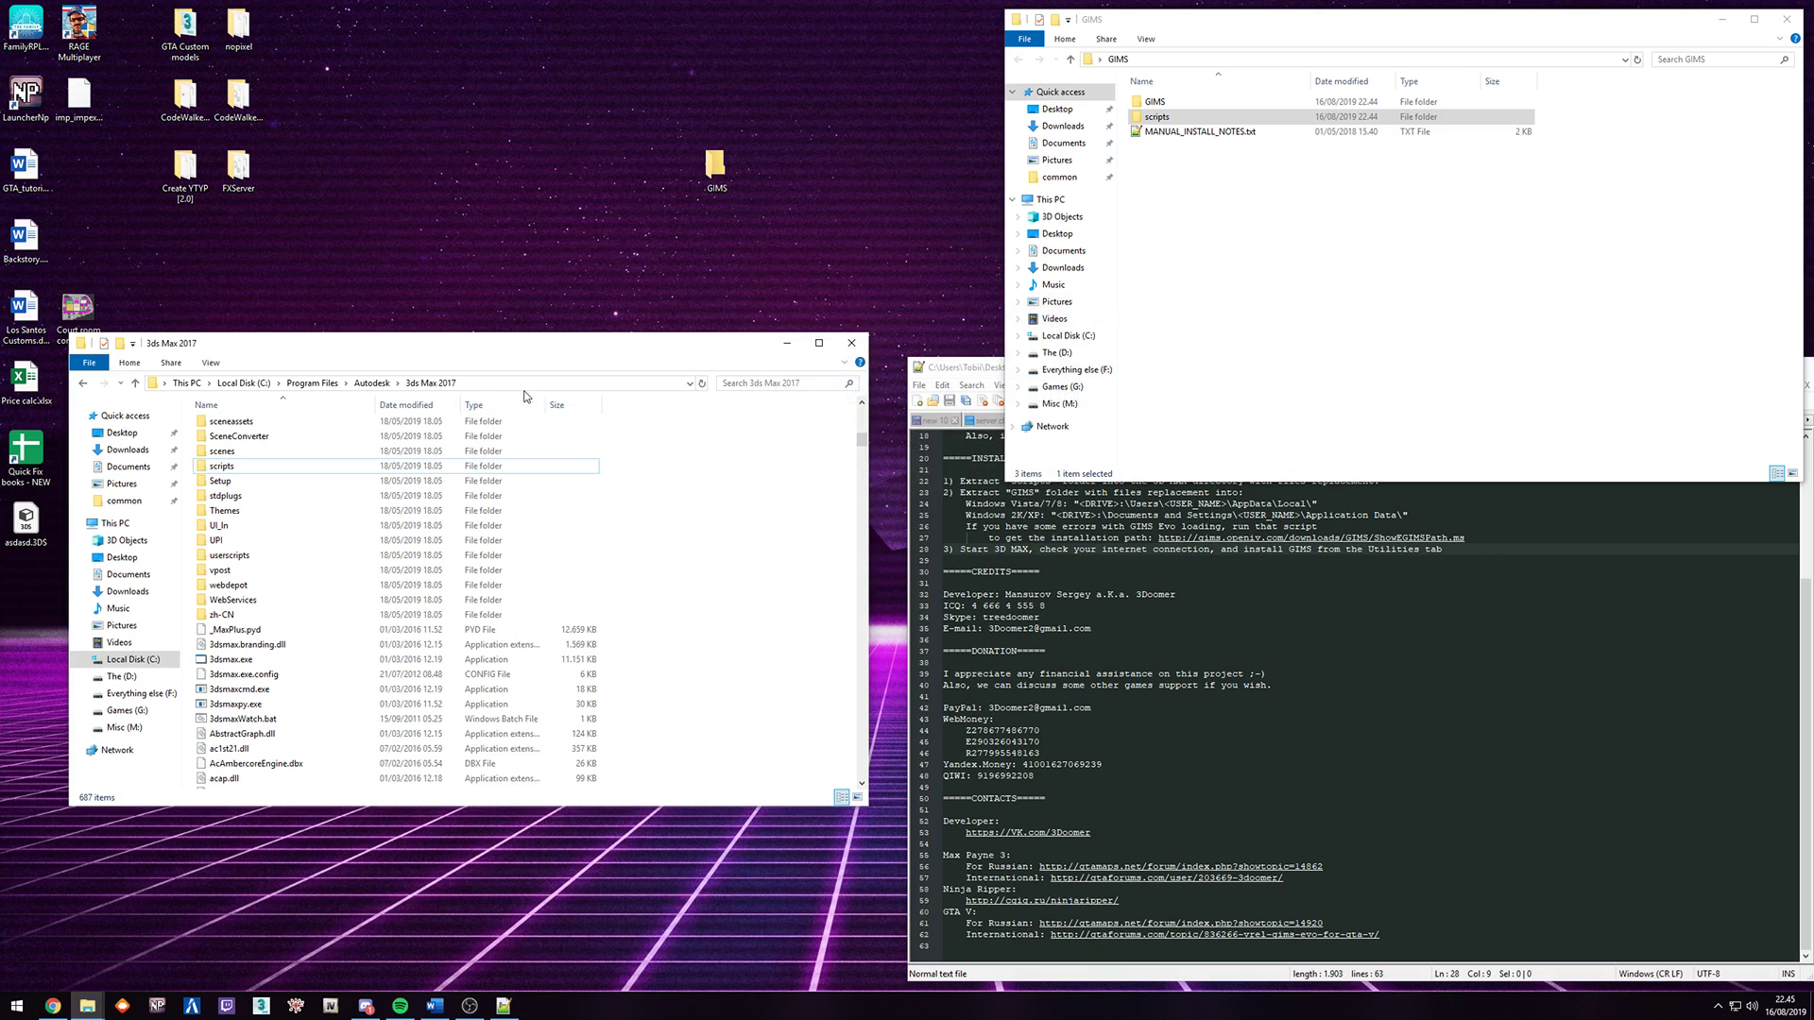
Select the GIMS folder and find the AppData Local install path in the notes.
{"action": "left_click", "coordinate": [1142, 104]}
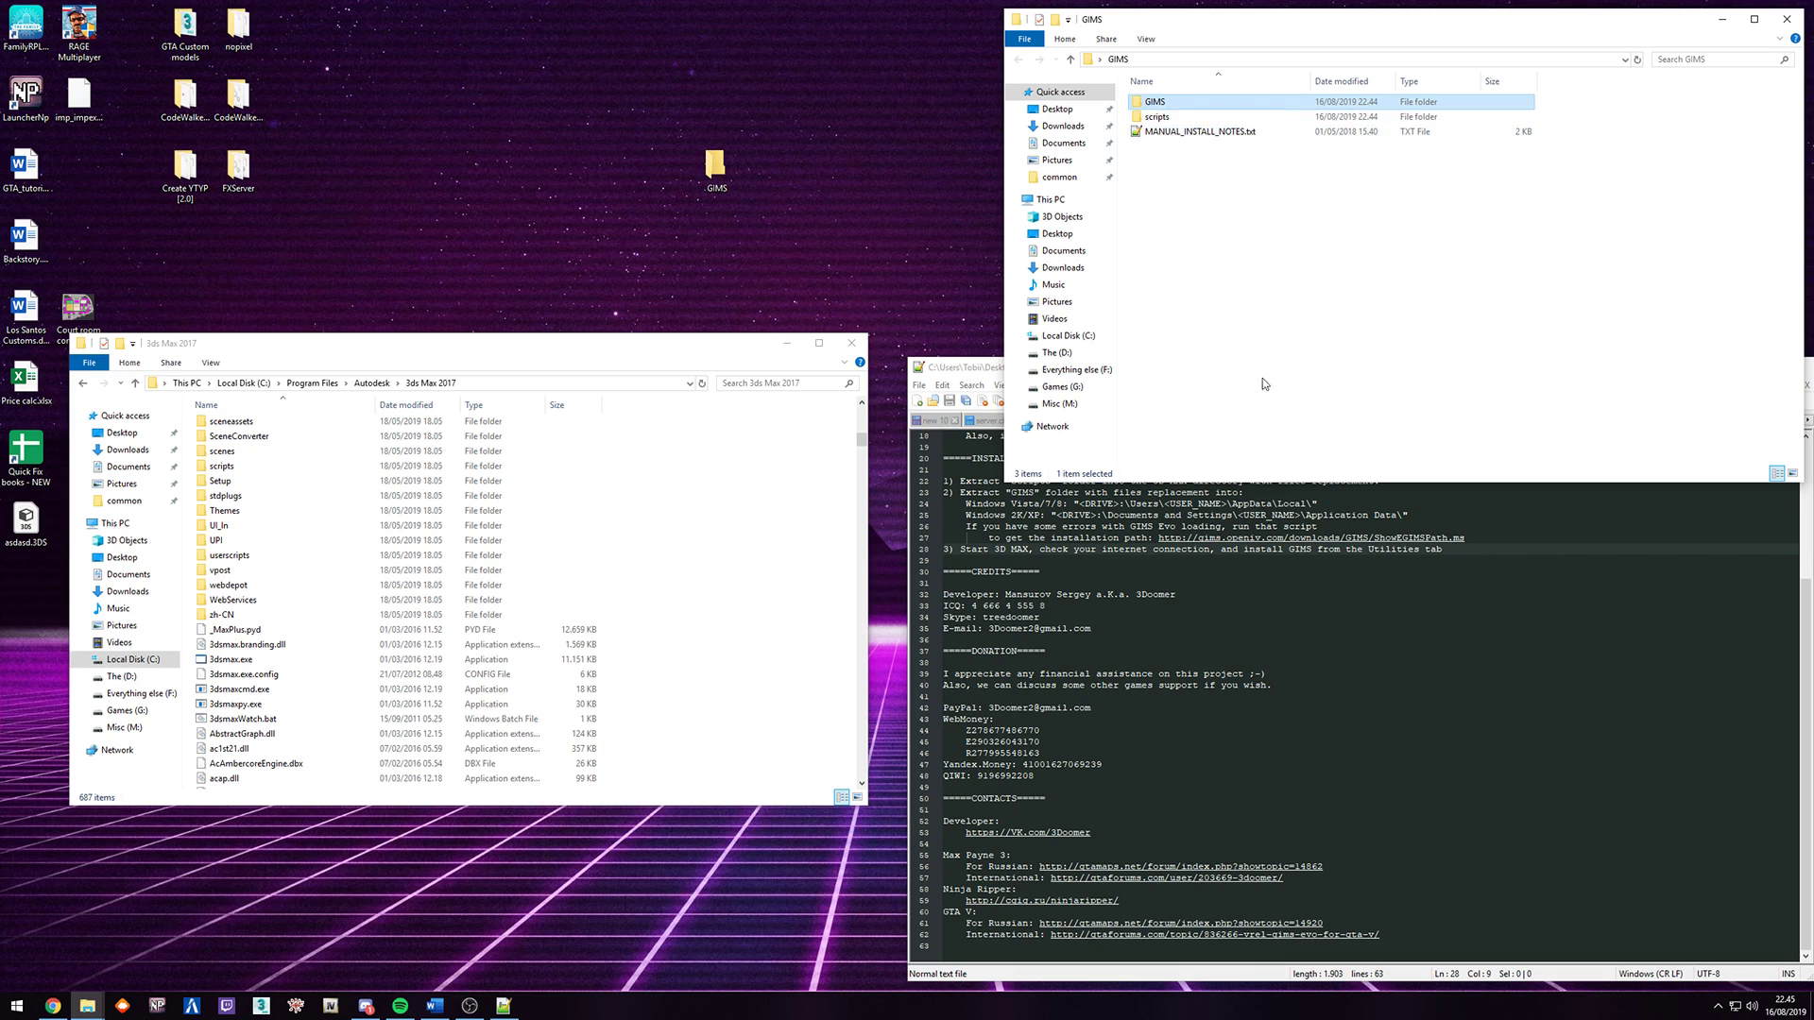
{"action": "scroll", "coordinate": [1026, 572], "scroll_direction": "up", "scroll_amount": 3}
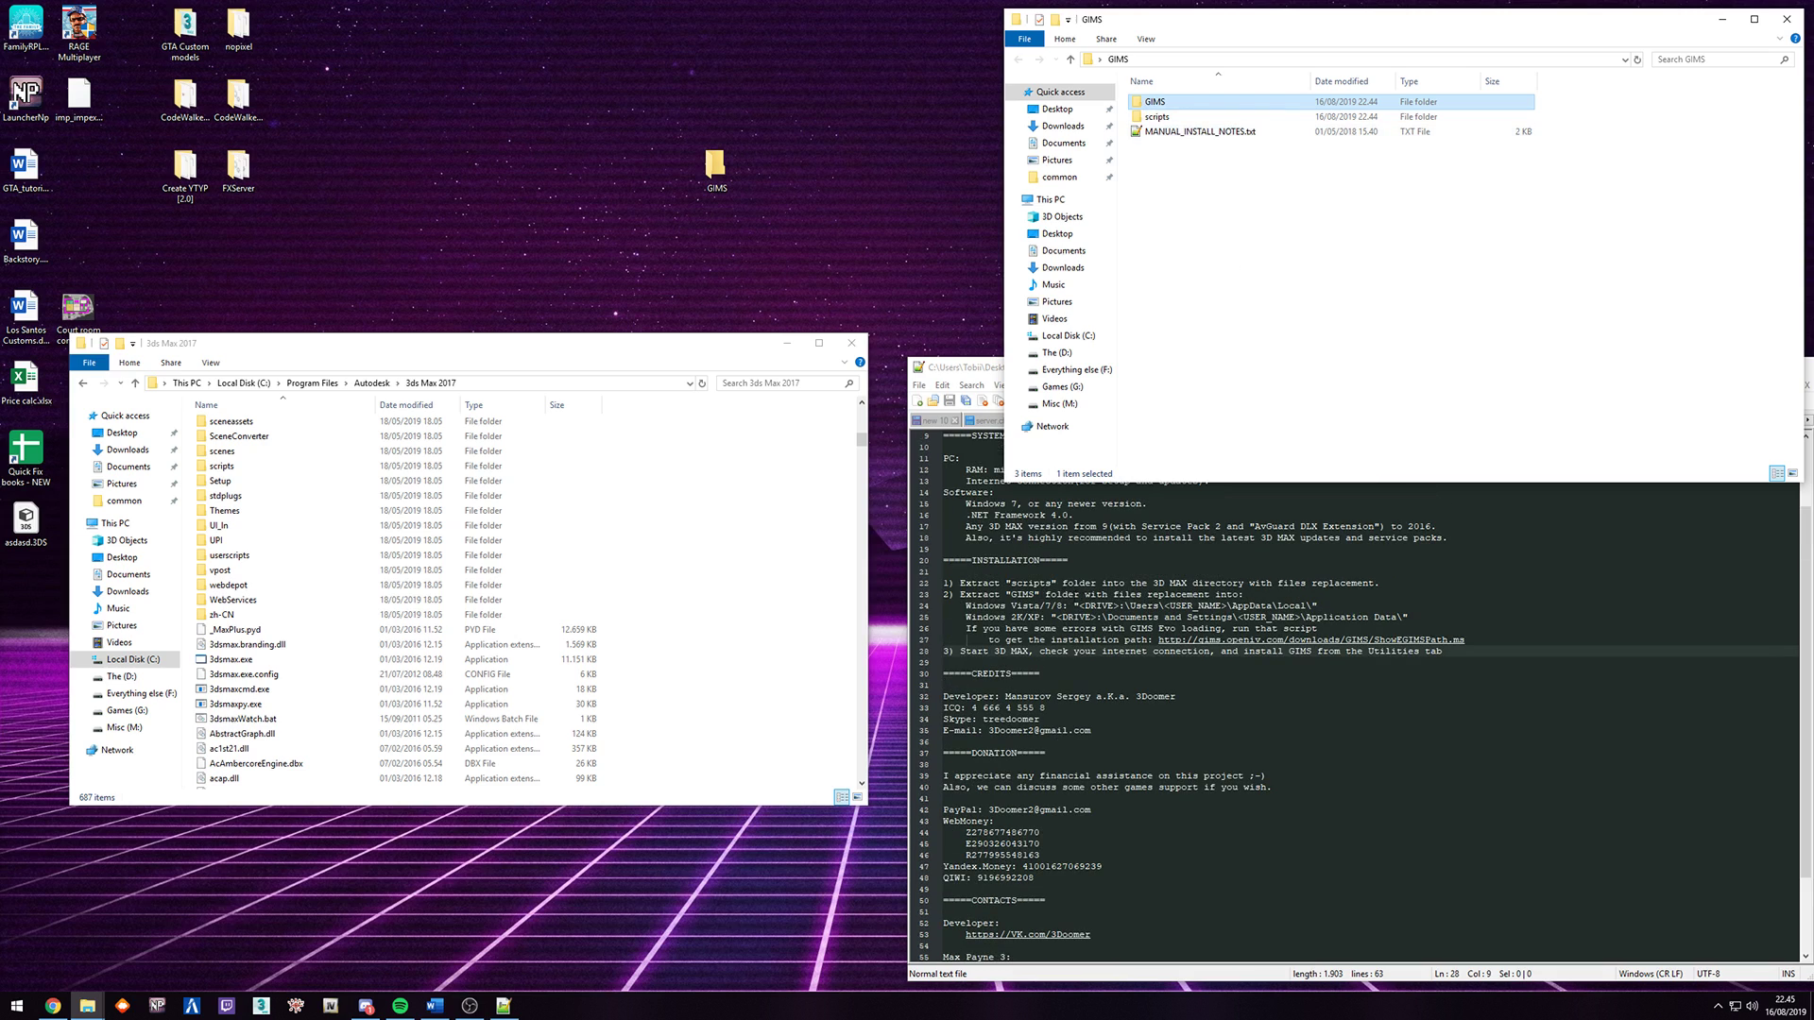
{"action": "left_click", "coordinate": [1141, 594]}
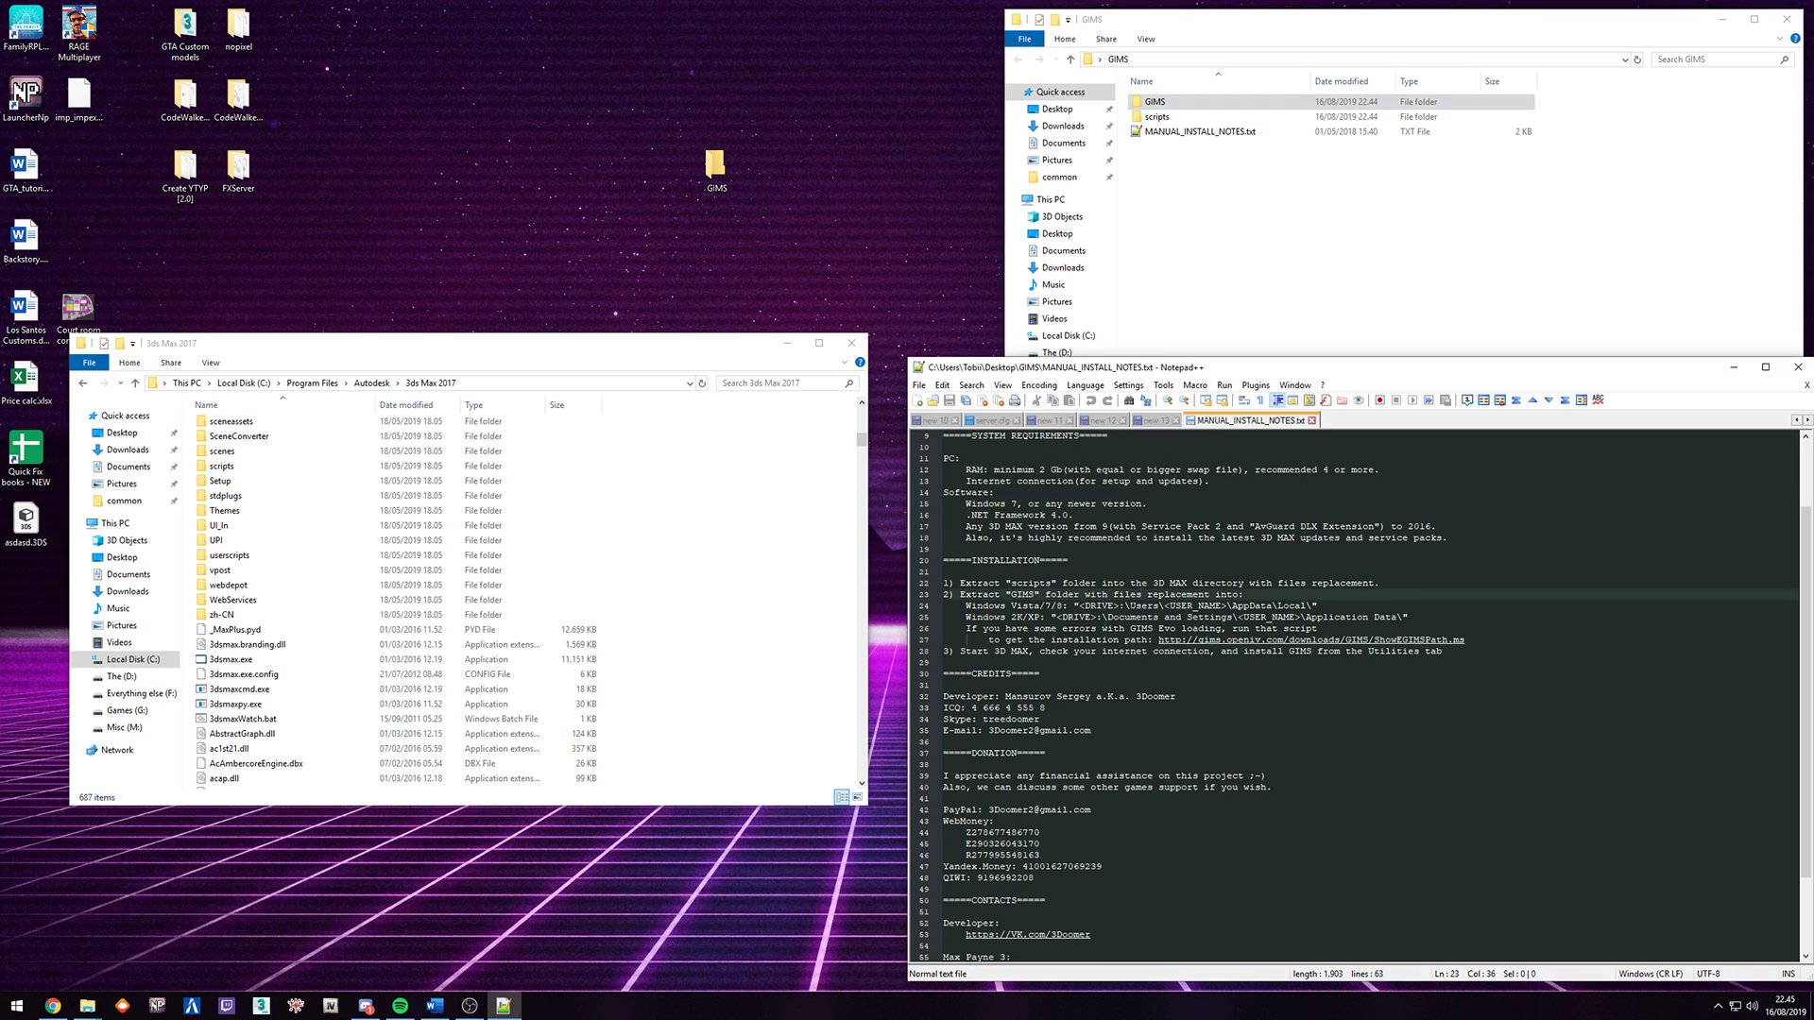
{"action": "left_click", "coordinate": [1306, 605]}
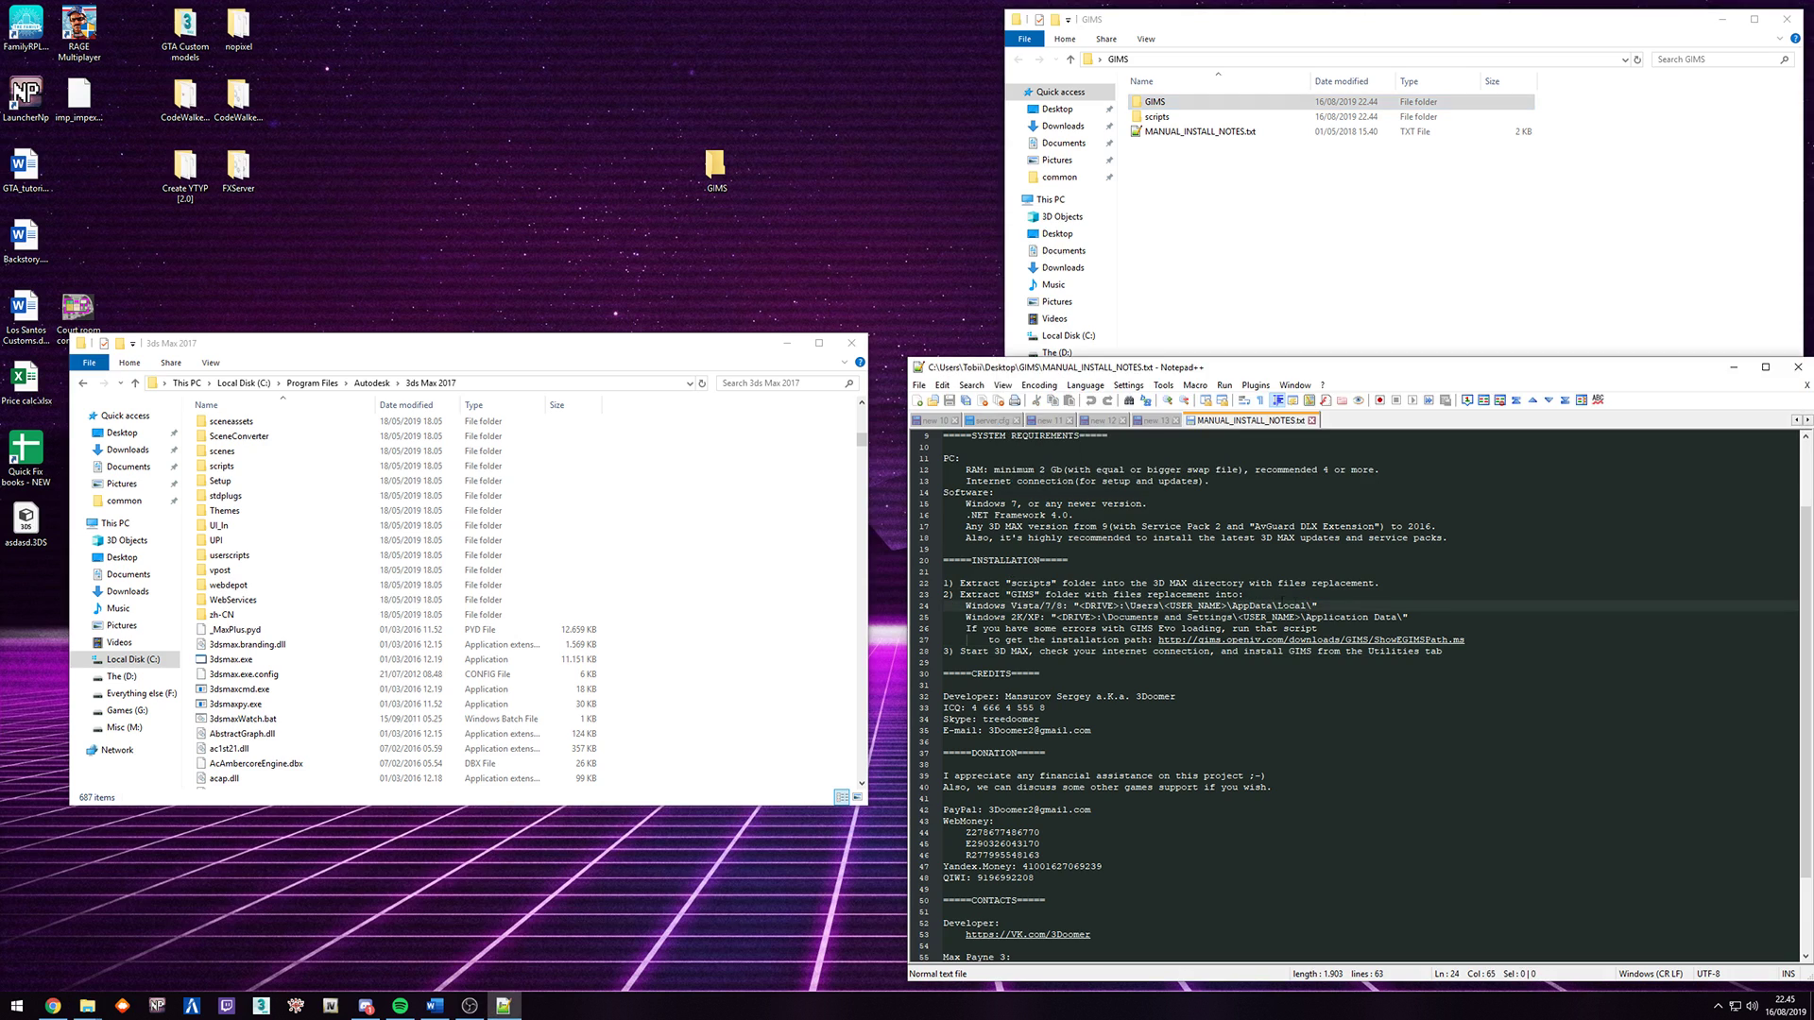
Navigate the second Explorer window via %appdata% to the AppData\Local folder.
{"action": "left_click", "coordinate": [533, 383]}
{"action": "left_click_drag", "start_coordinate": [425, 342], "coordinate": [474, 313]}
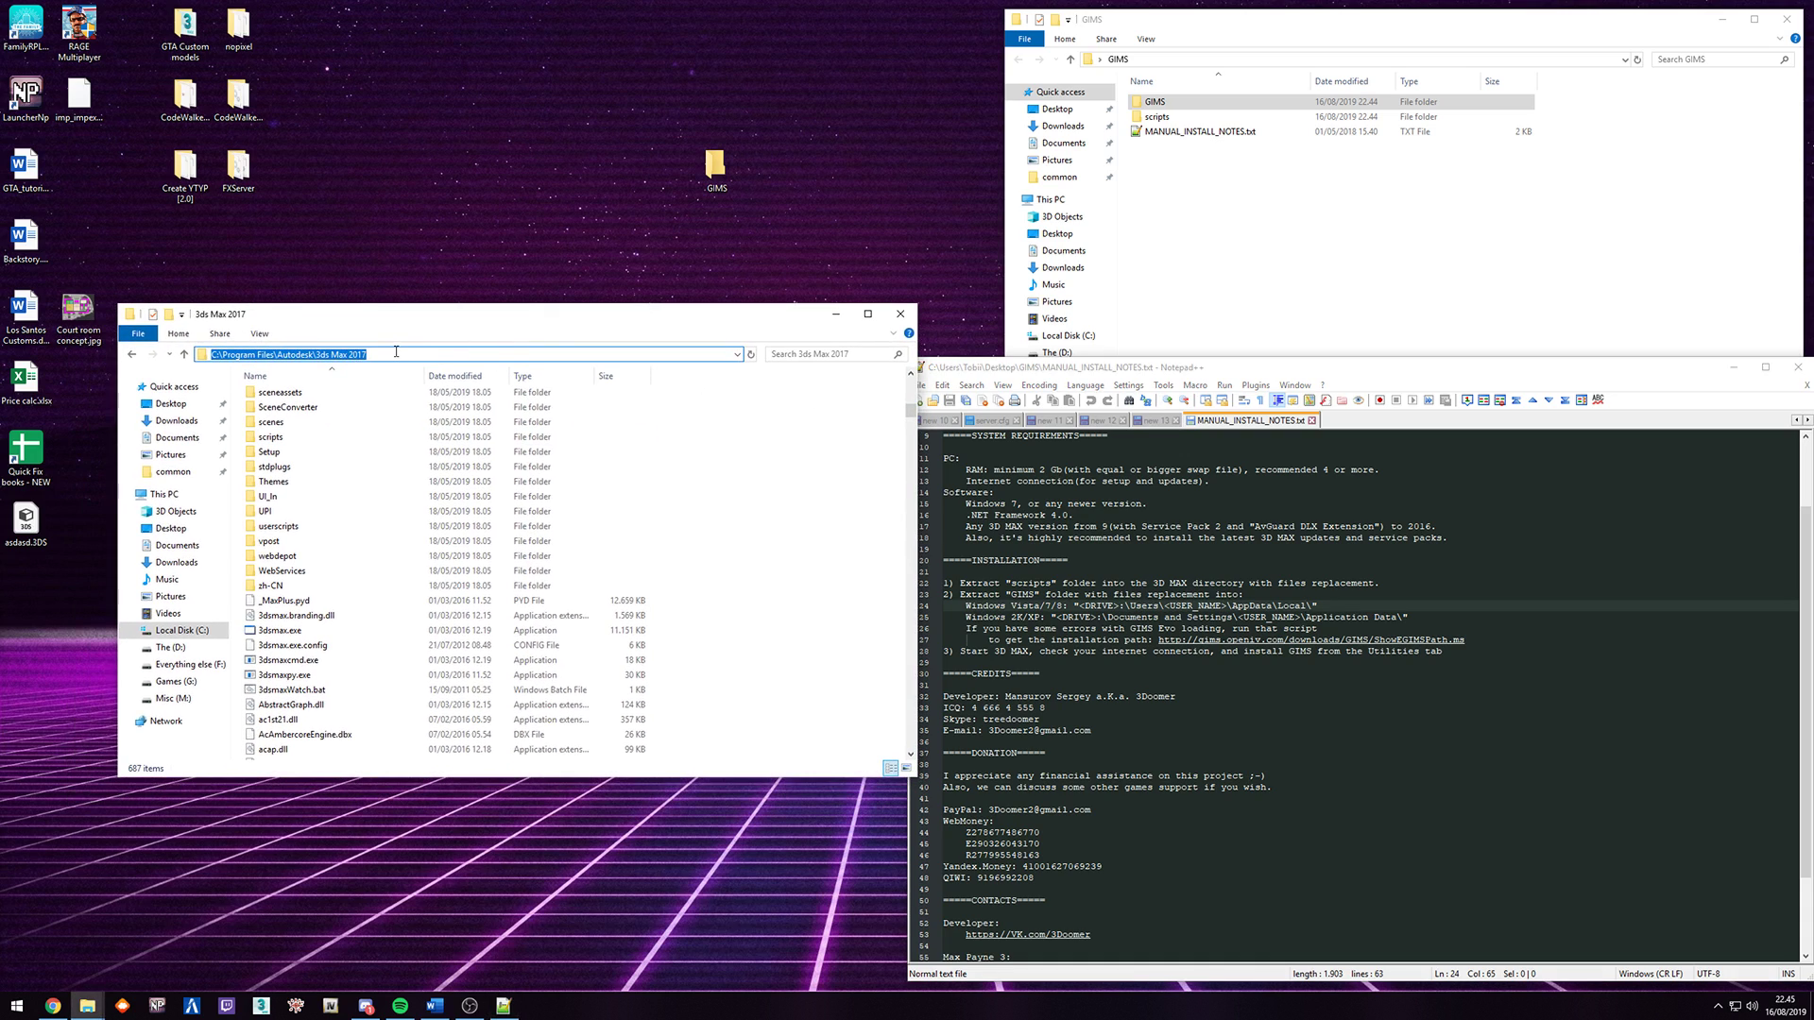
{"action": "type", "text": "%appdata%"}
{"action": "key", "text": "Return"}
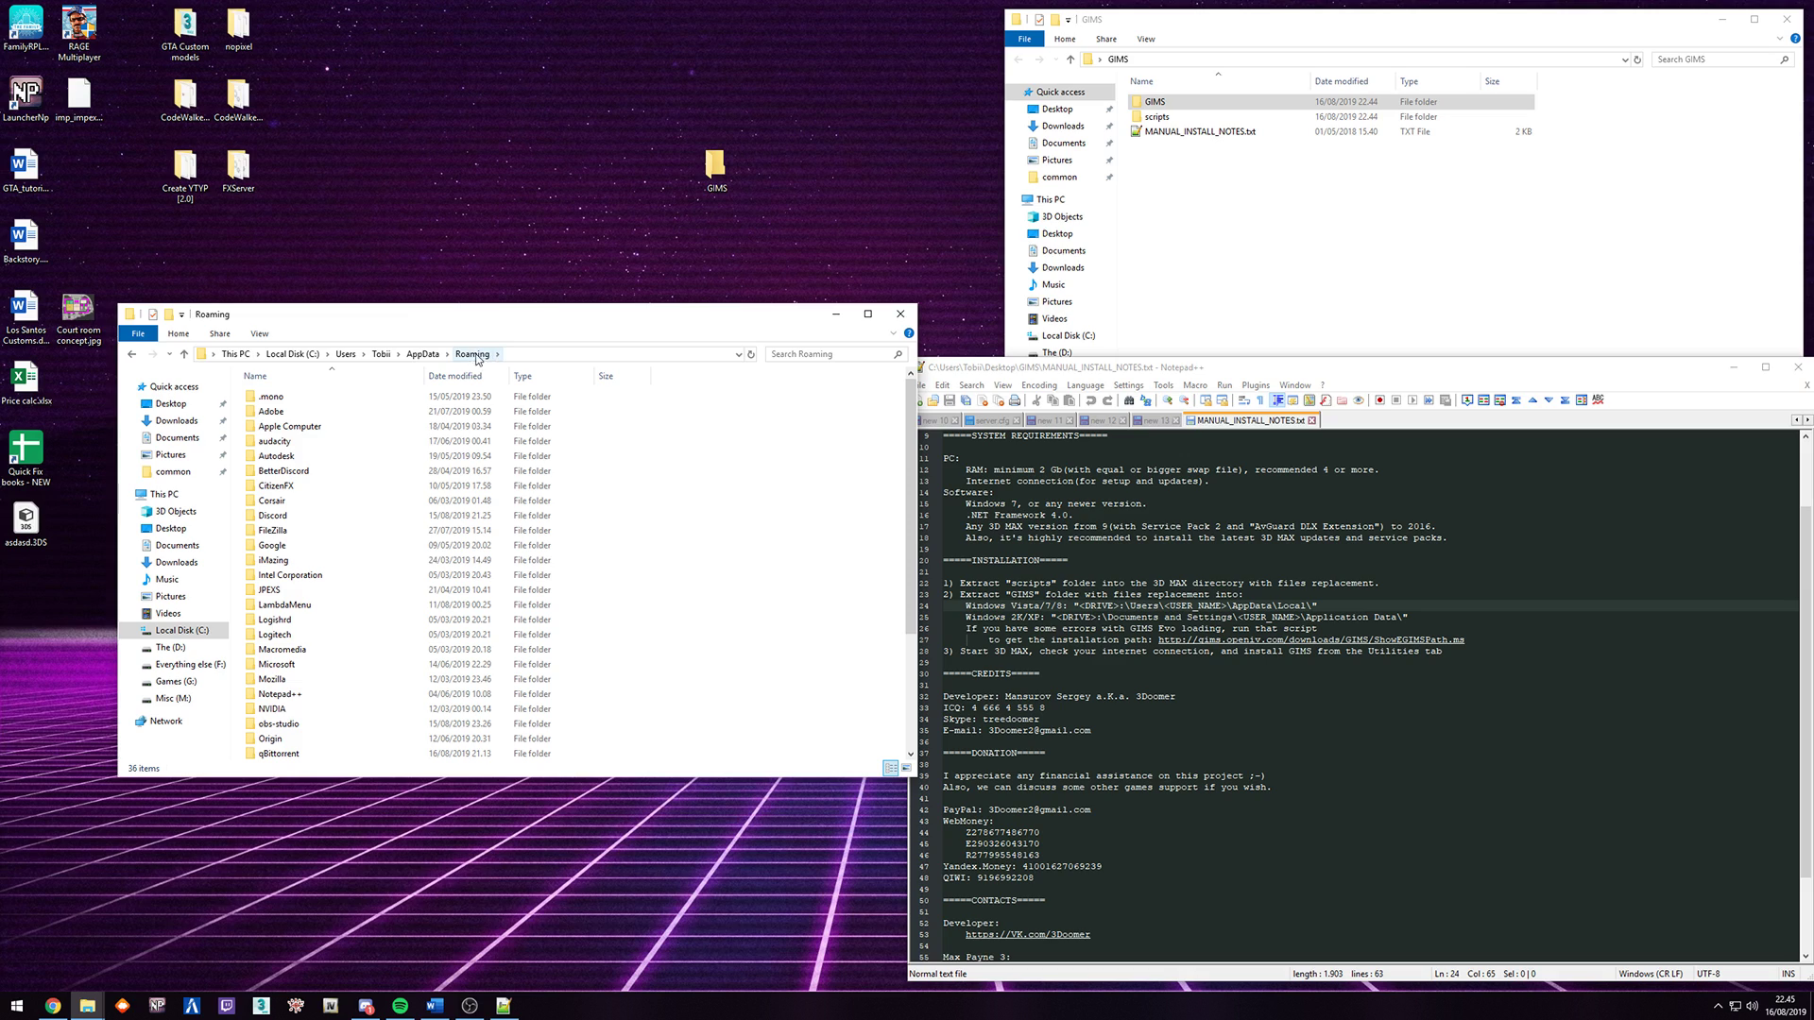
{"action": "left_click", "coordinate": [416, 354]}
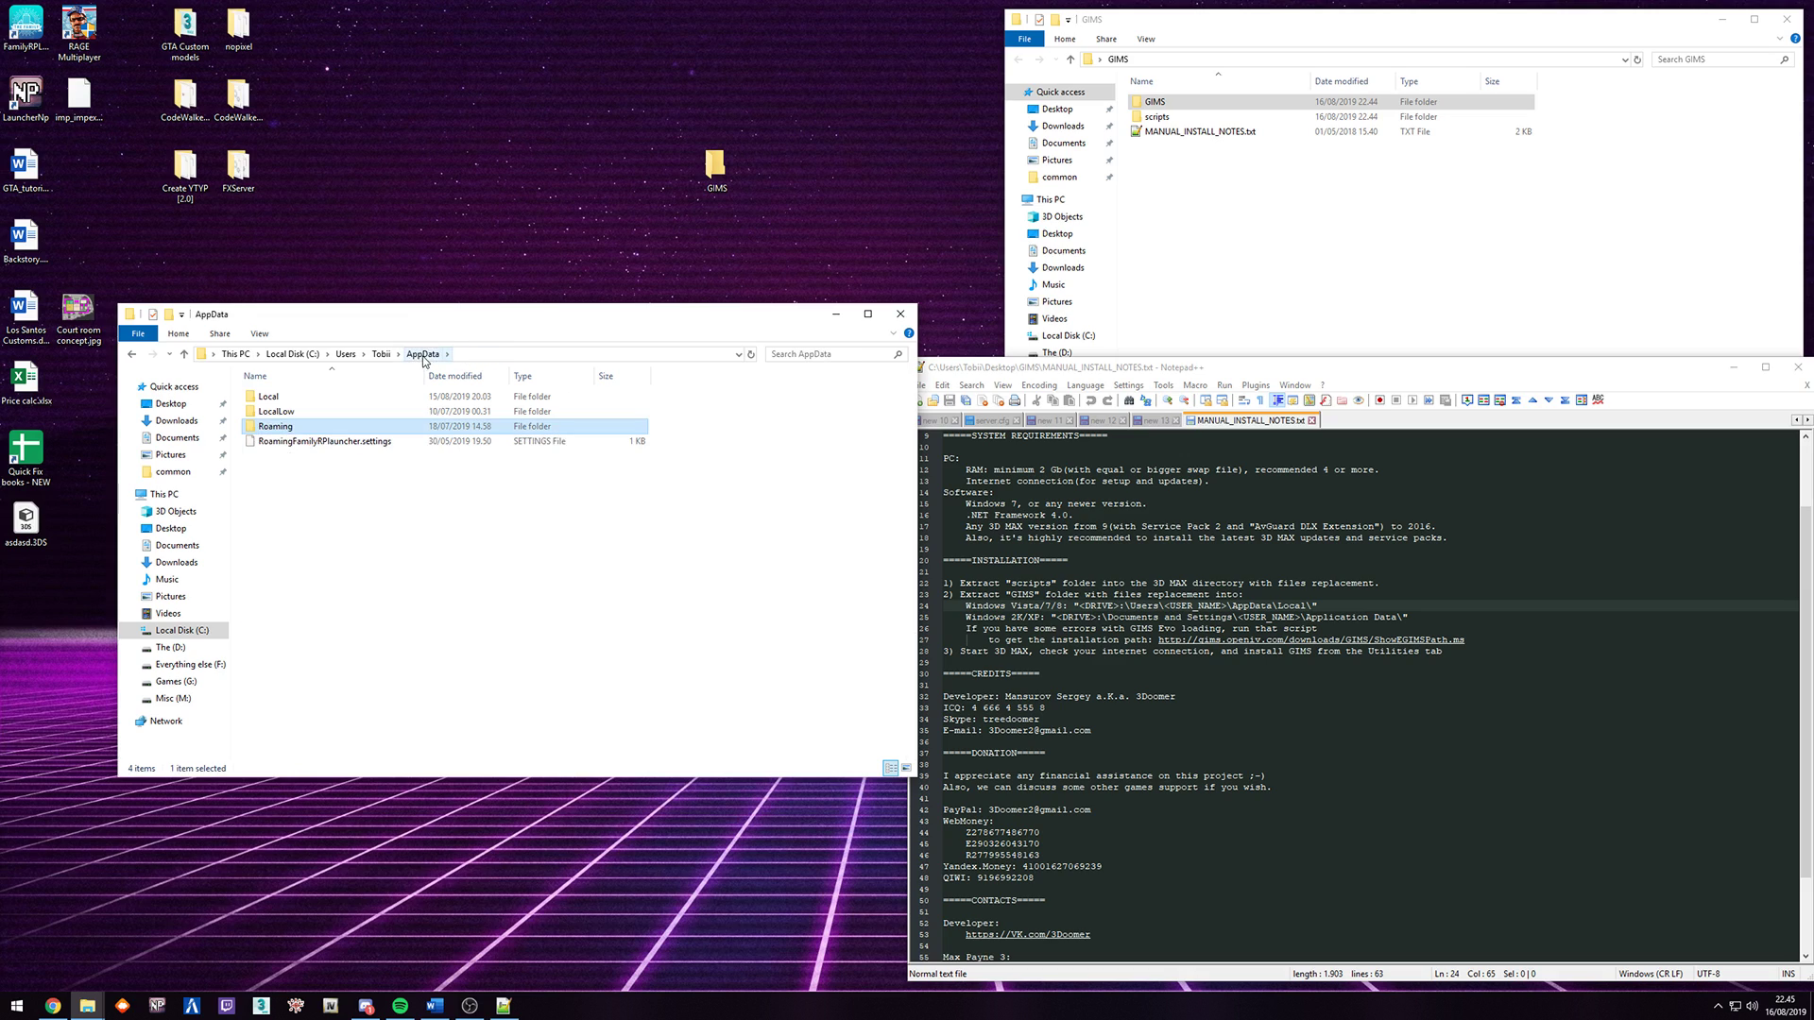
{"action": "left_click", "coordinate": [274, 400]}
{"action": "double_click", "coordinate": [275, 400]}
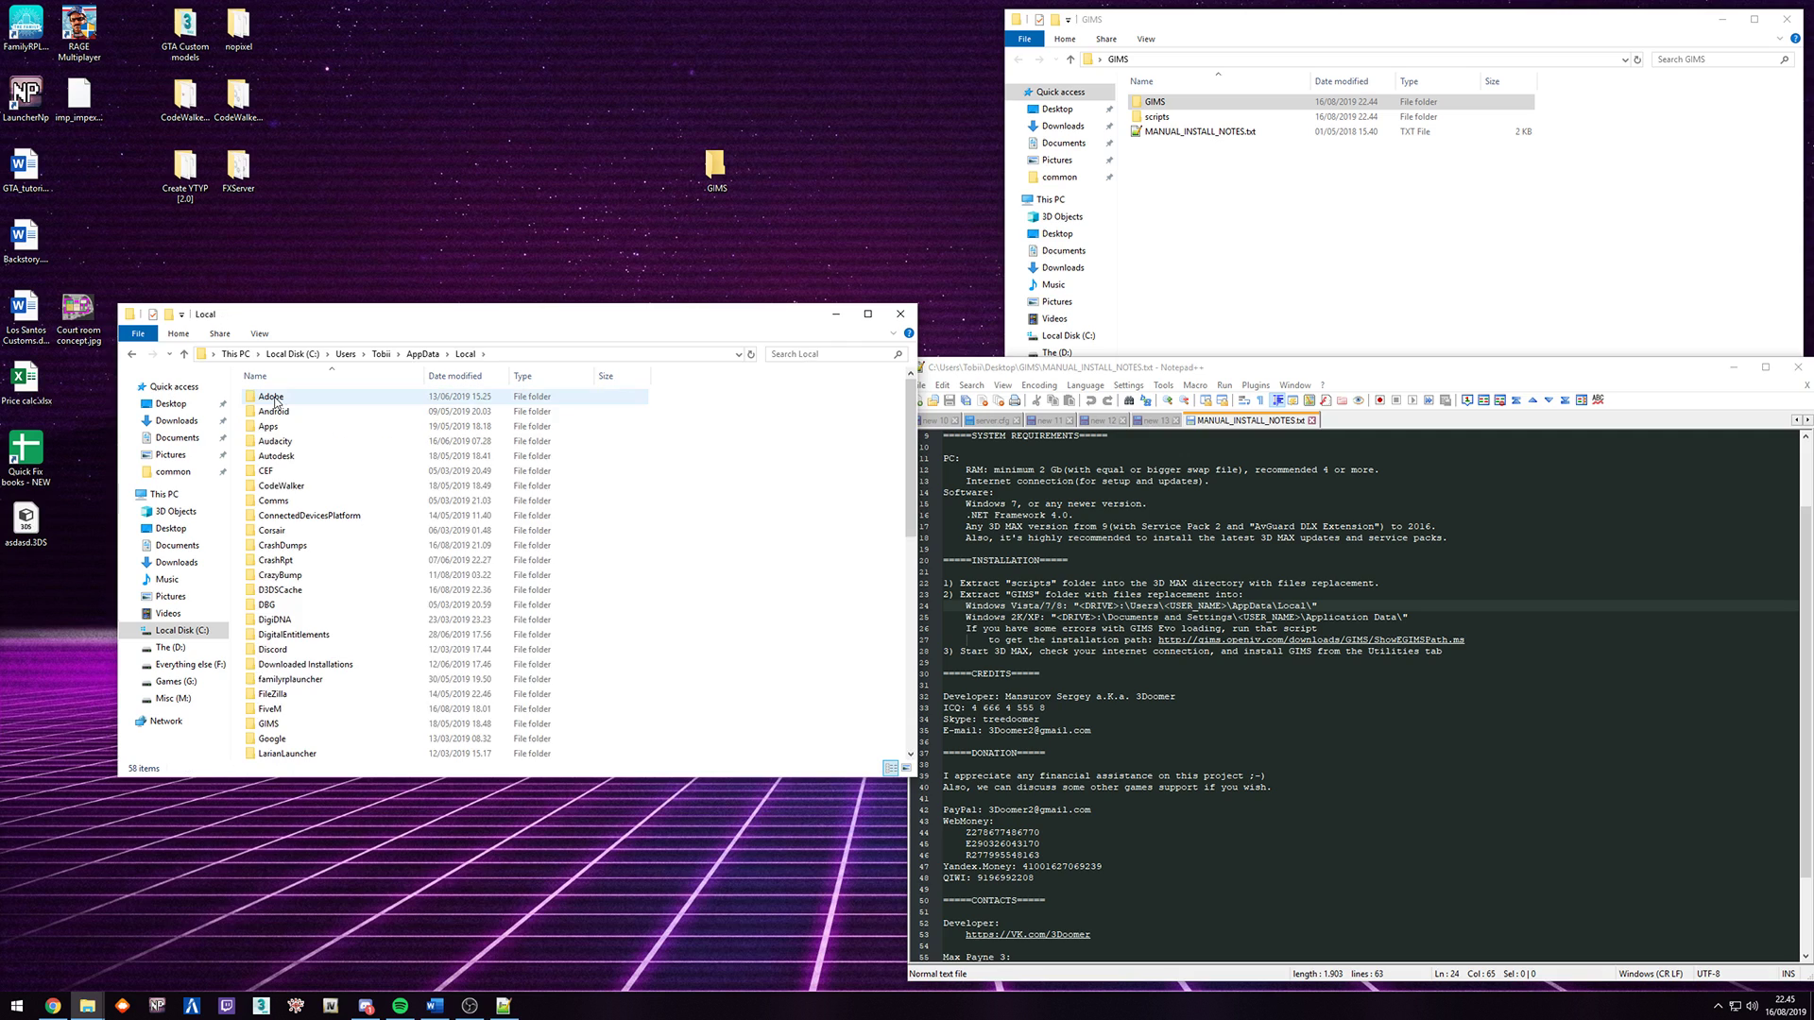
Copy GIMS into Local, cancel overwriting existing files, and close both Explorer windows.
{"action": "left_click", "coordinate": [1160, 117]}
{"action": "right_click", "coordinate": [1162, 104]}
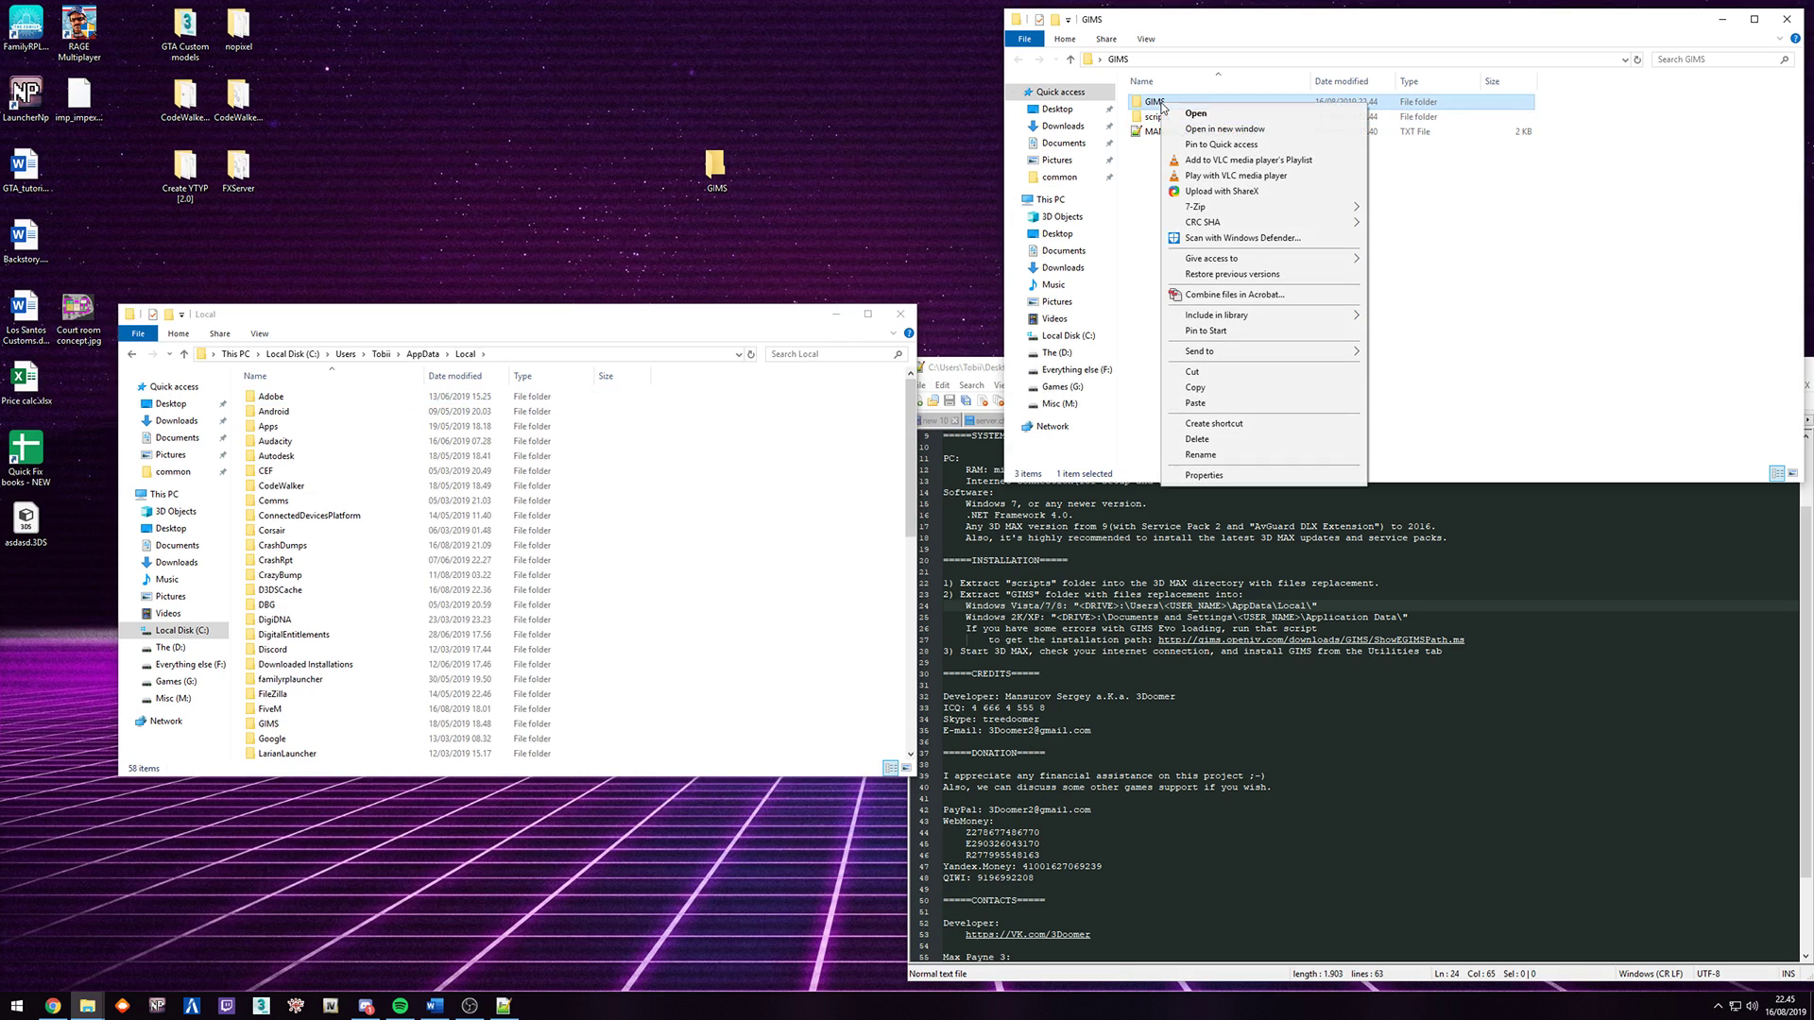
{"action": "left_click", "coordinate": [1212, 390]}
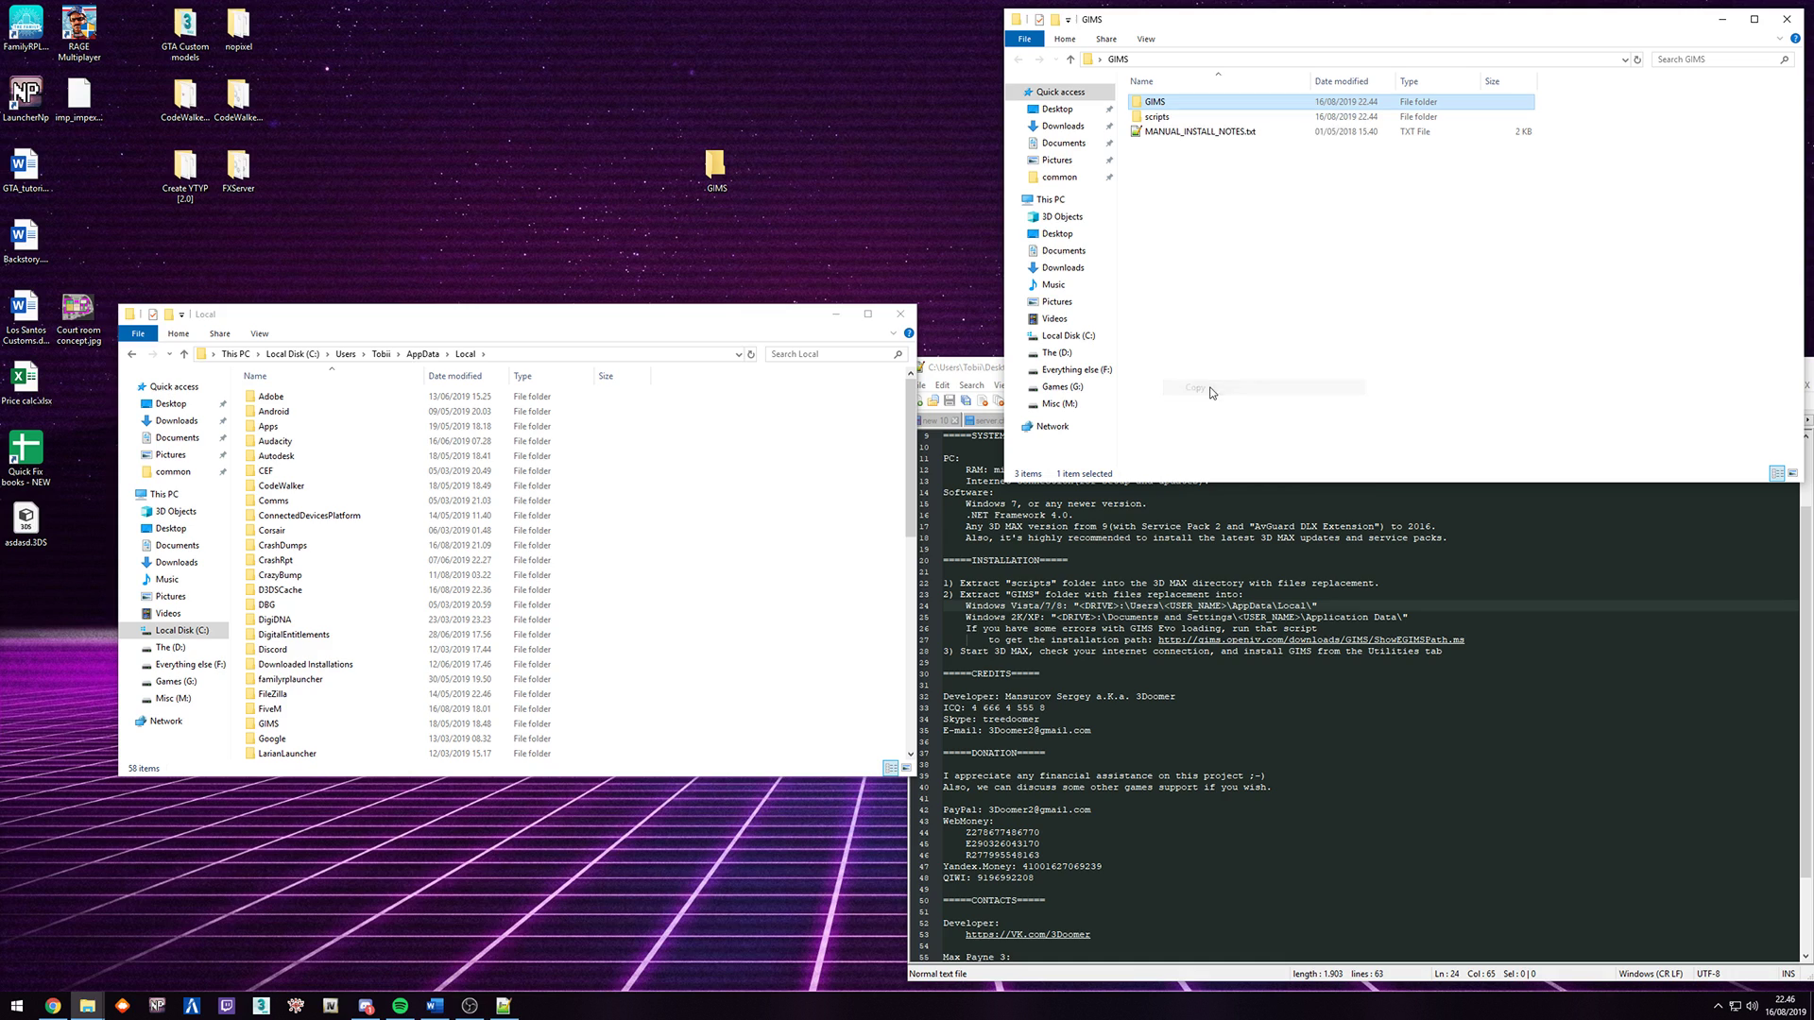
{"action": "right_click", "coordinate": [765, 468]}
{"action": "left_click", "coordinate": [803, 567]}
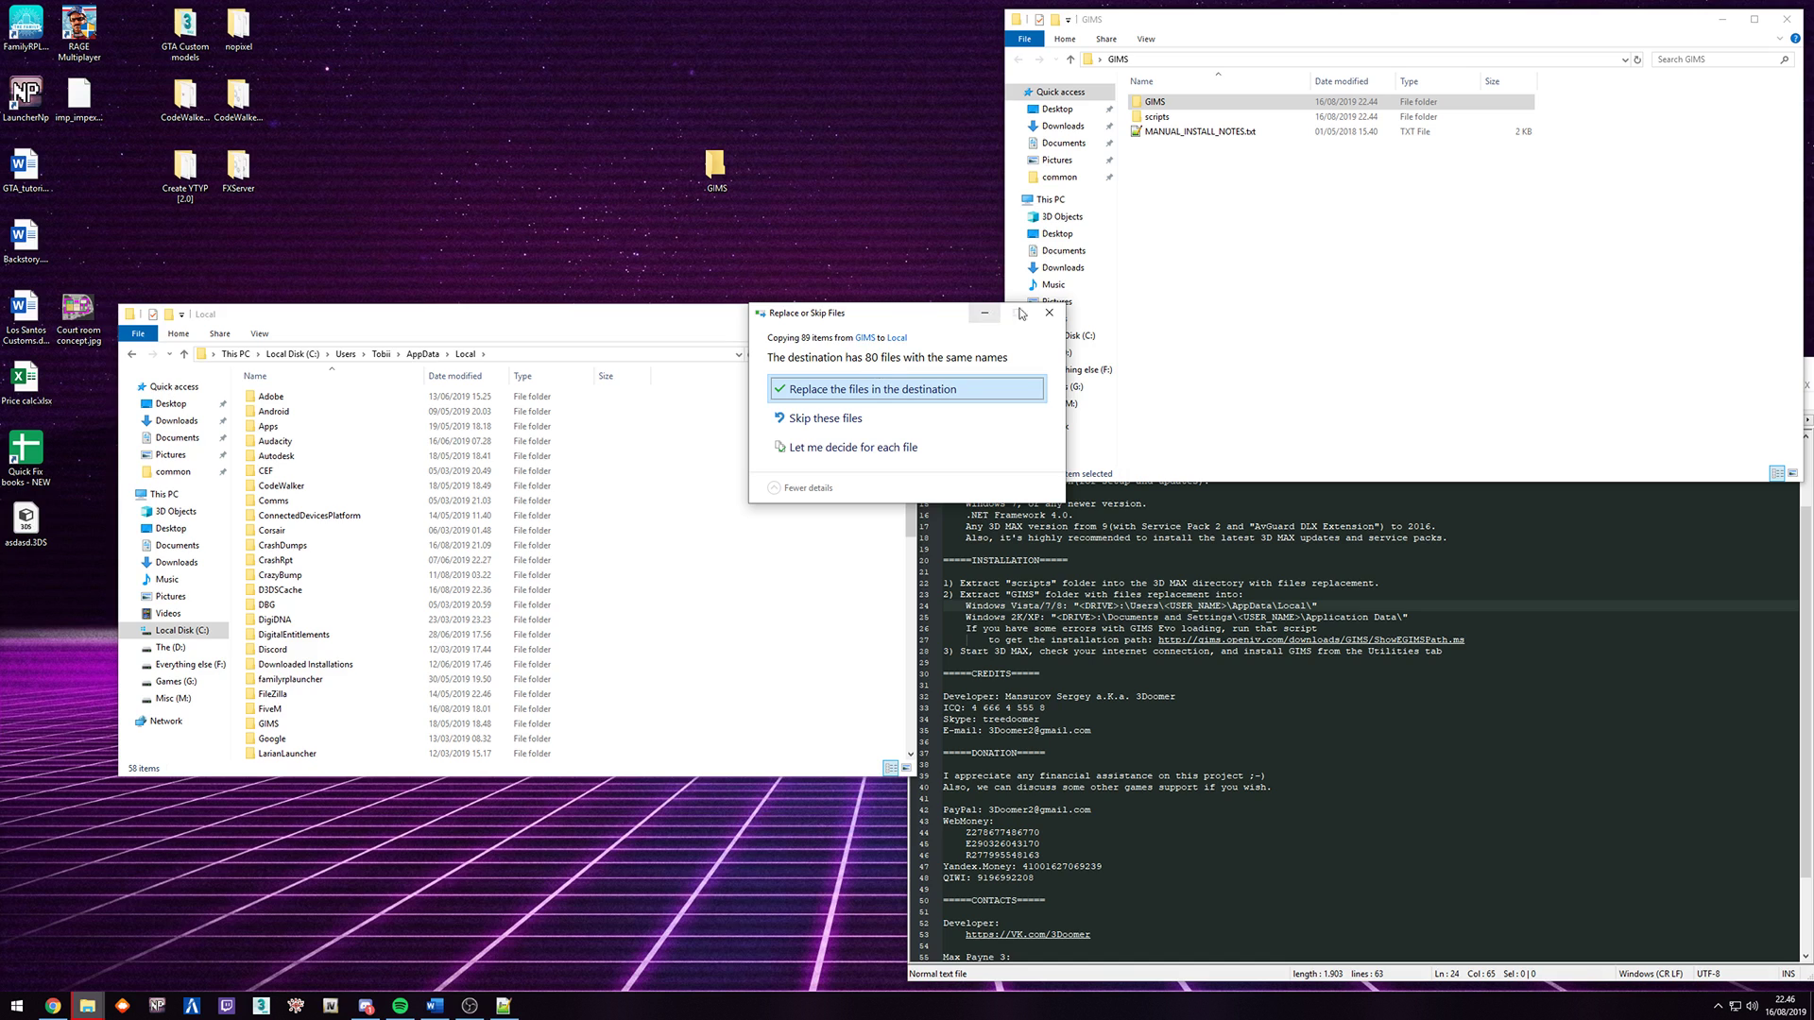
{"action": "left_click", "coordinate": [1049, 313]}
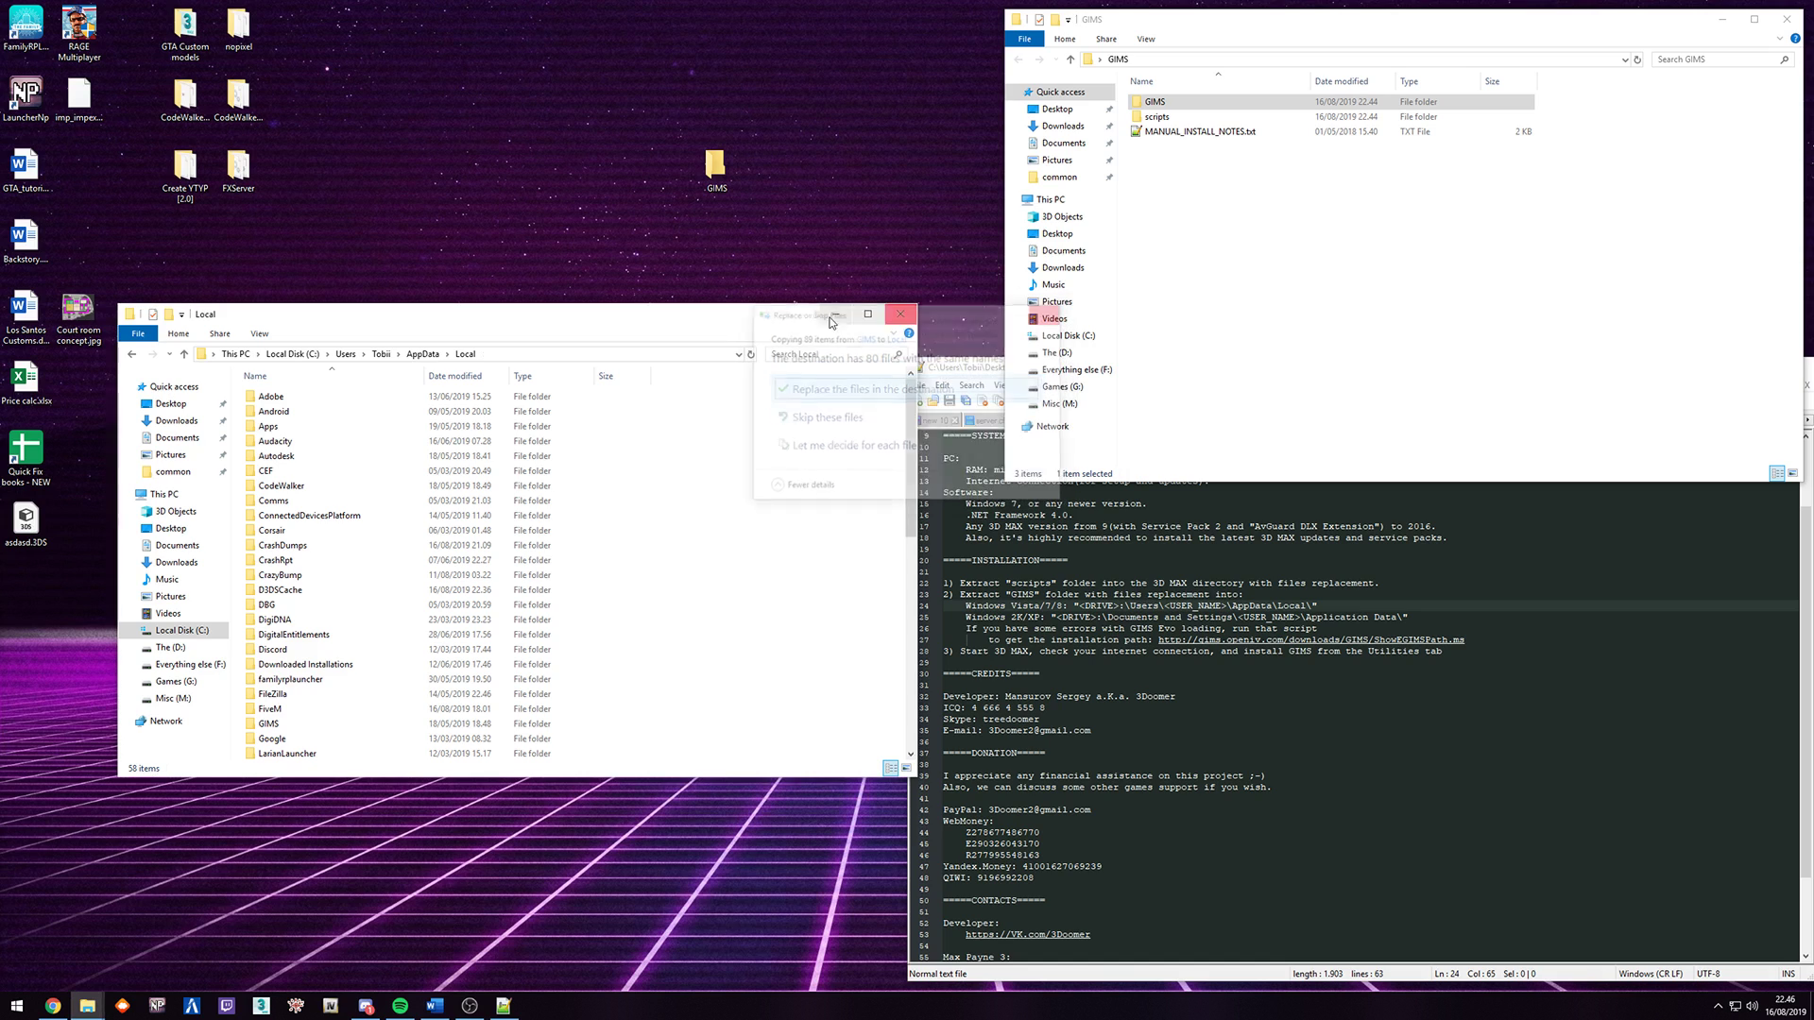
{"action": "left_click", "coordinate": [900, 314]}
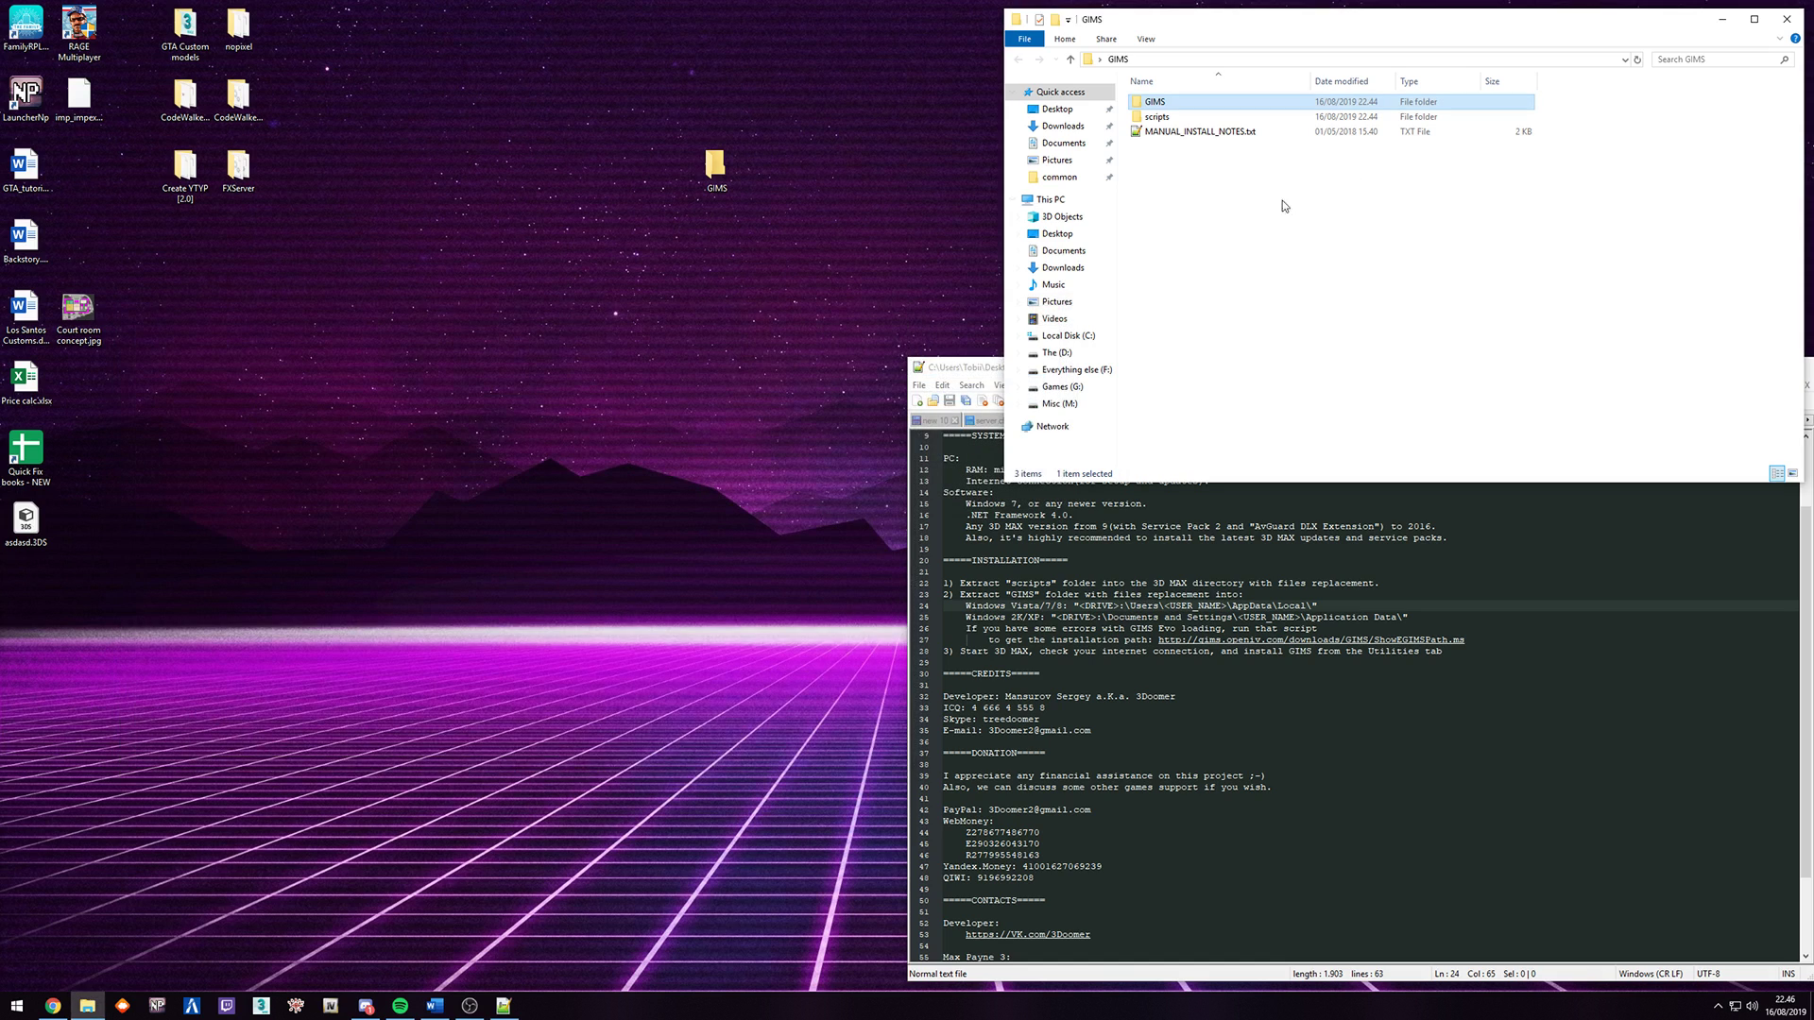
{"action": "left_click", "coordinate": [1786, 19]}
Minimize the notes, drag the GIMS folder to the top of the desktop, and launch 3ds Max 2017.
{"action": "left_click", "coordinate": [1735, 376]}
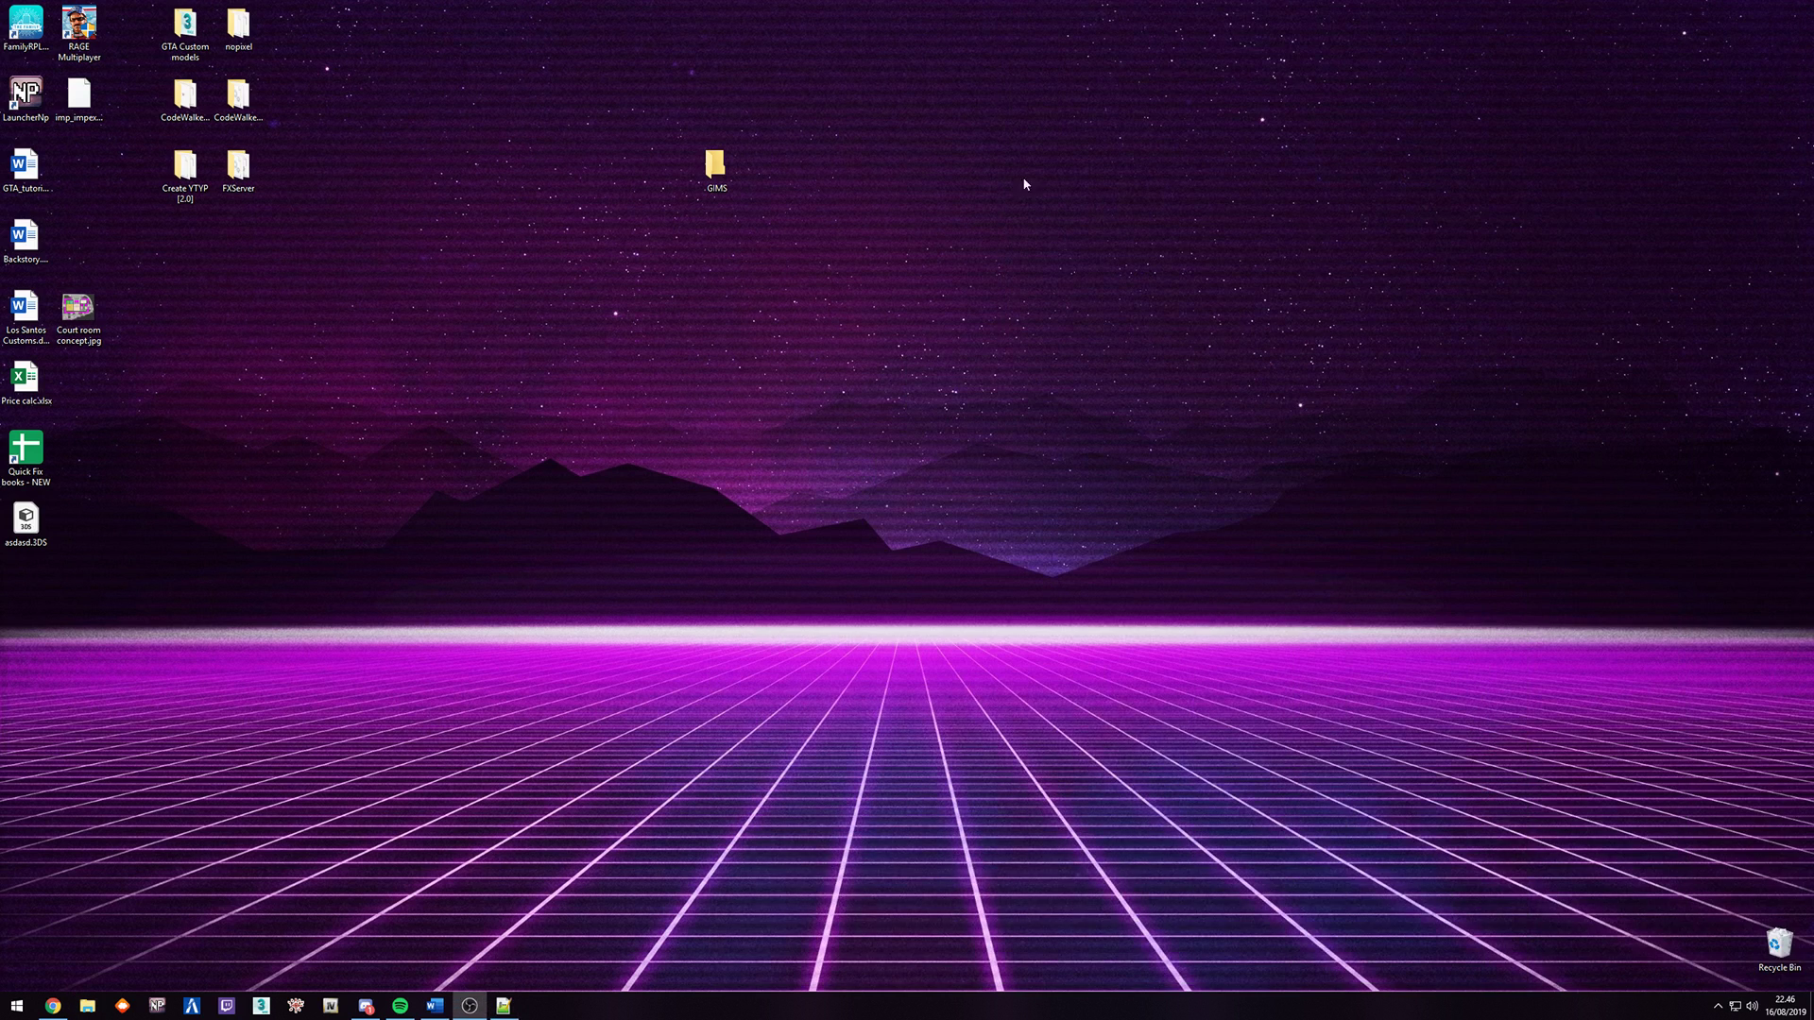
{"action": "left_click_drag", "start_coordinate": [715, 168], "coordinate": [998, 47]}
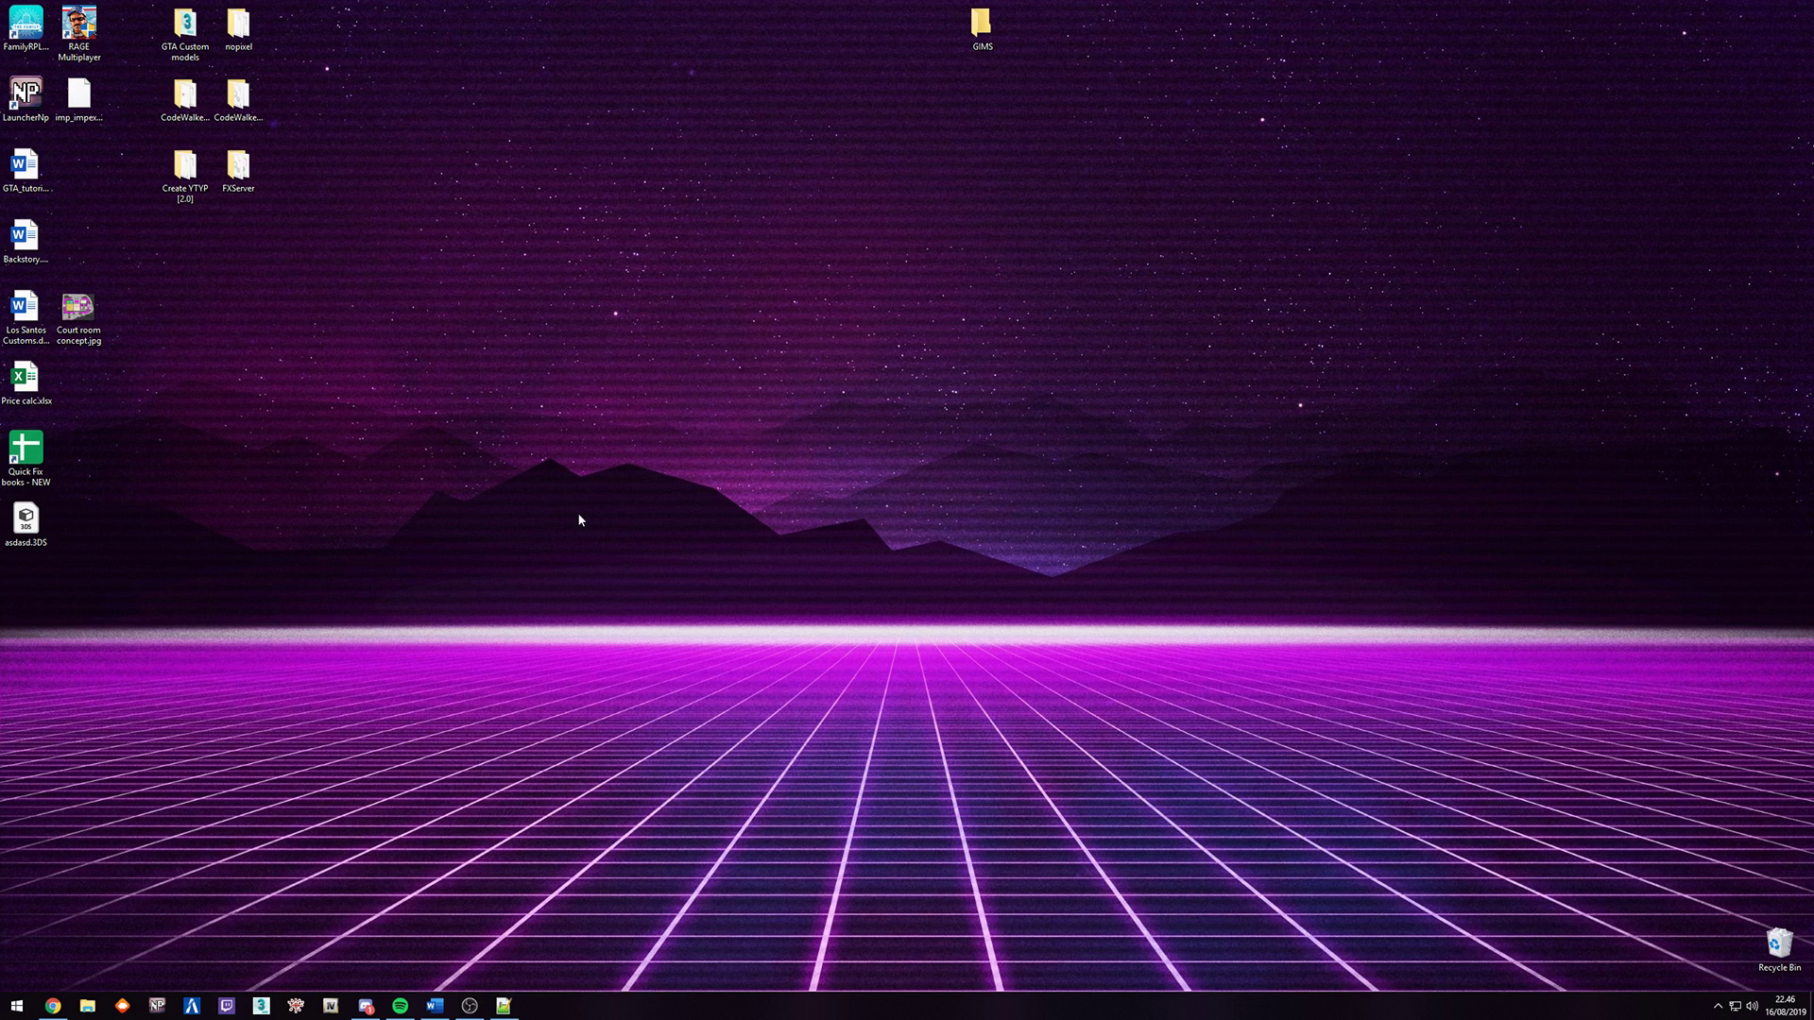
{"action": "left_click", "coordinate": [262, 1006]}
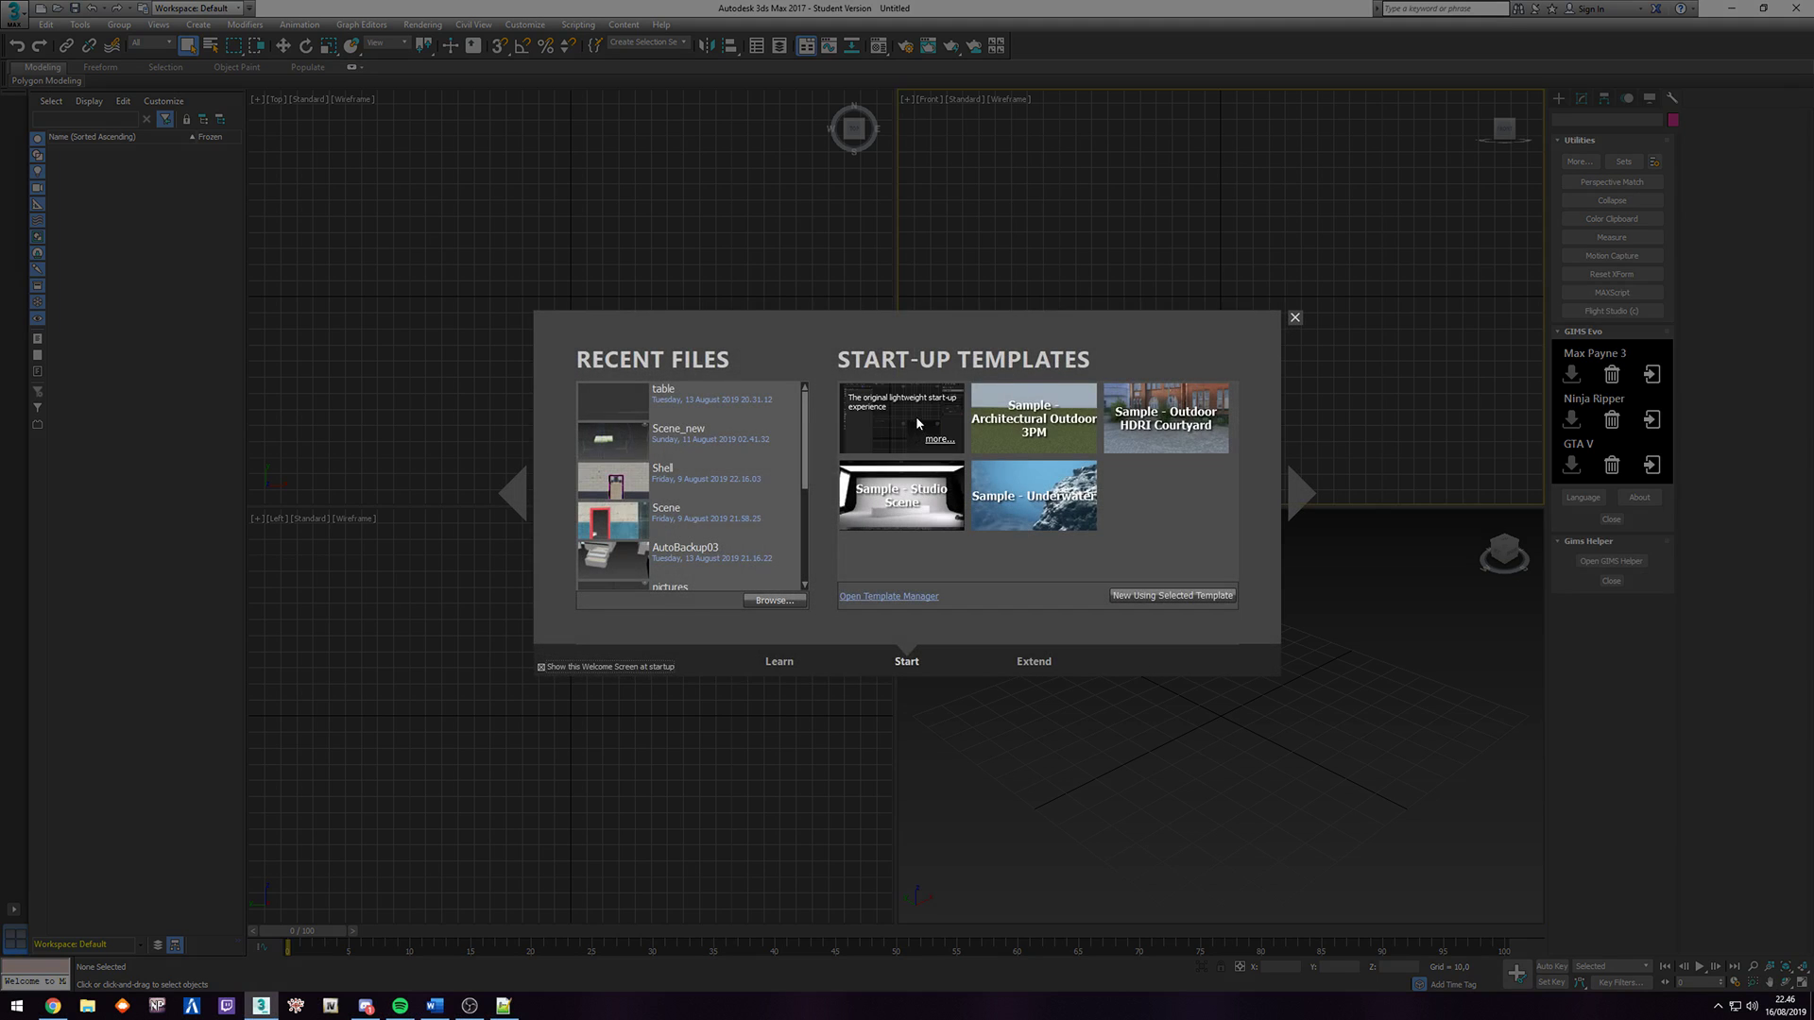
Dismiss the Welcome Screen and run the GIMS Evo GTA V import from the Utilities panel.
{"action": "double_click", "coordinate": [915, 421]}
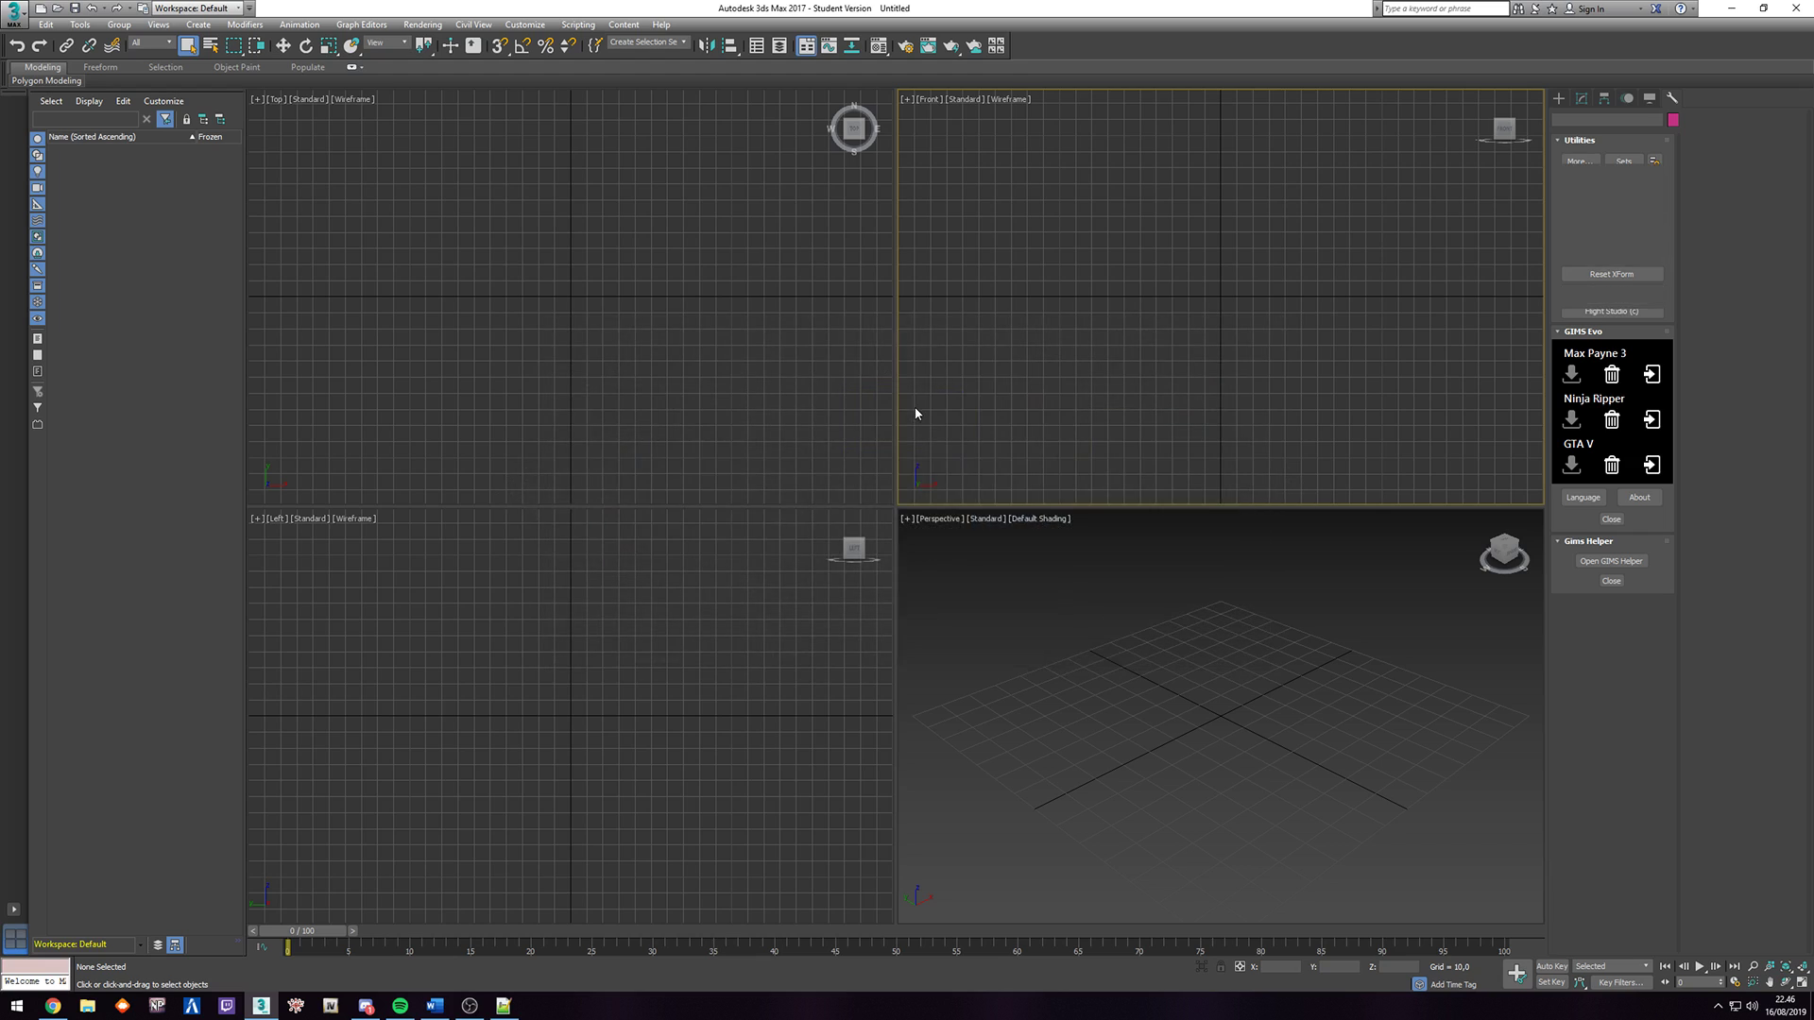
{"action": "left_click", "coordinate": [826, 595]}
{"action": "left_click", "coordinate": [782, 417]}
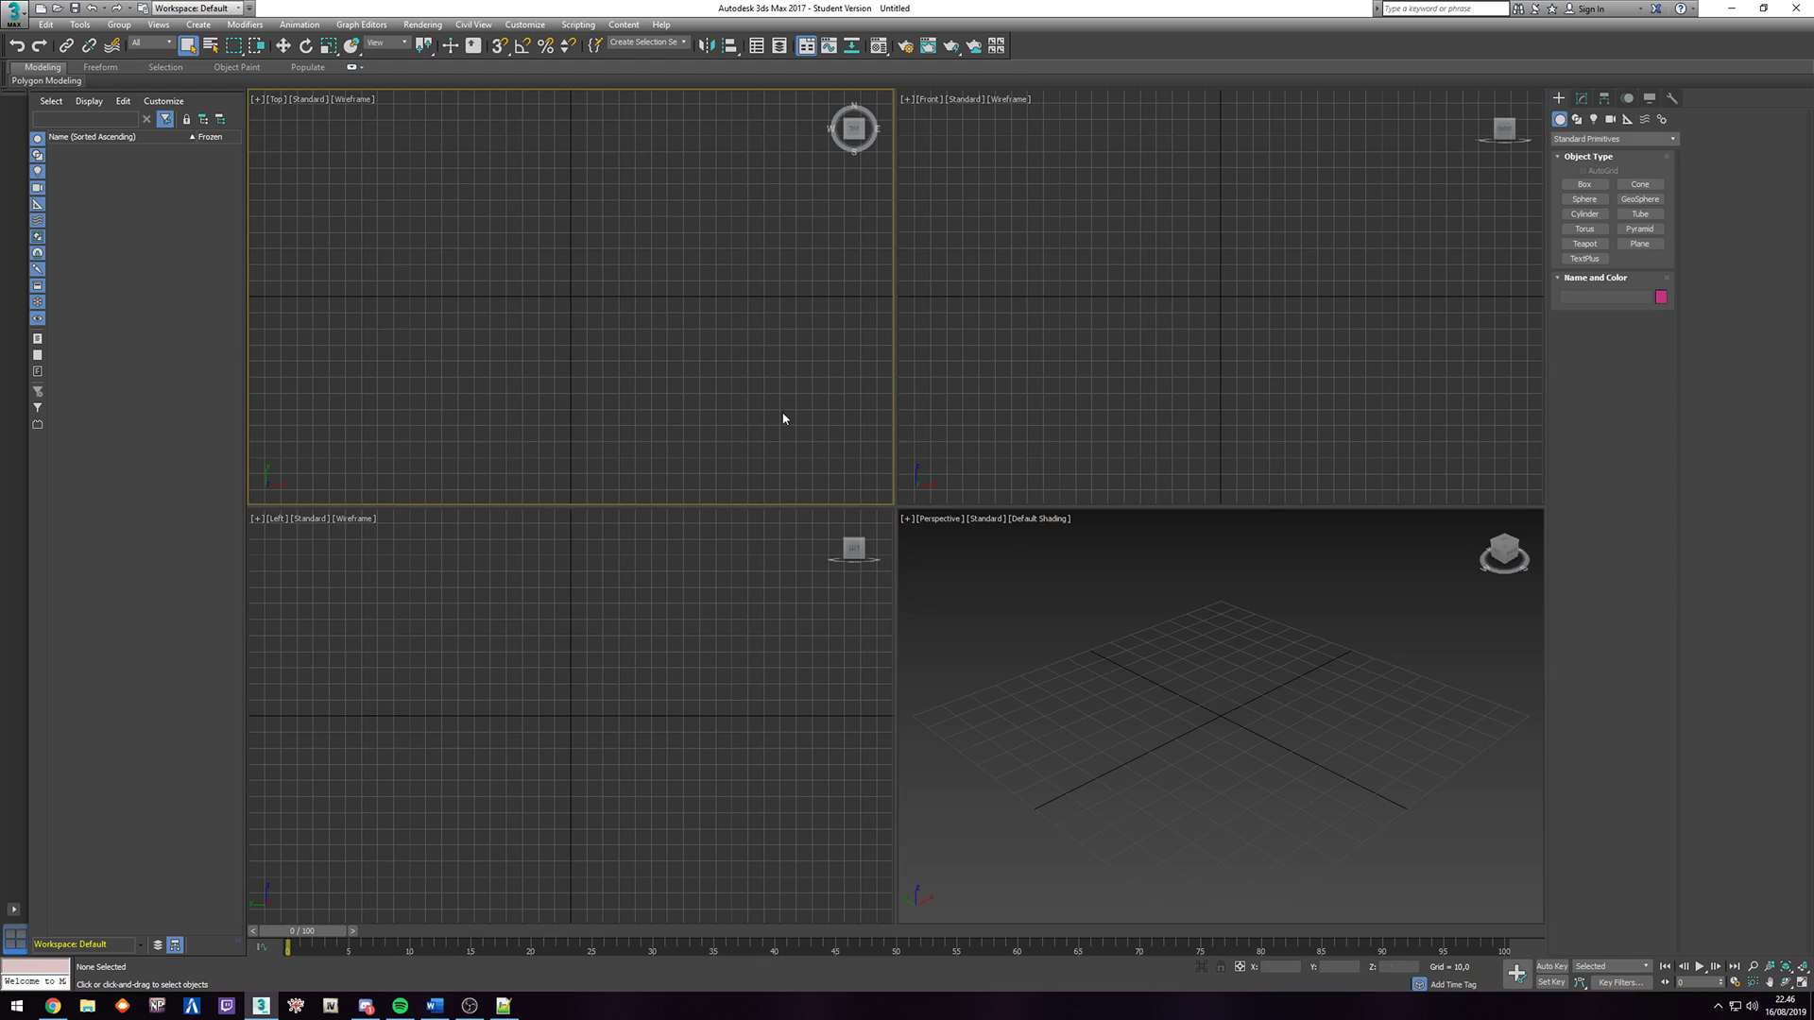
{"action": "left_click", "coordinate": [992, 384]}
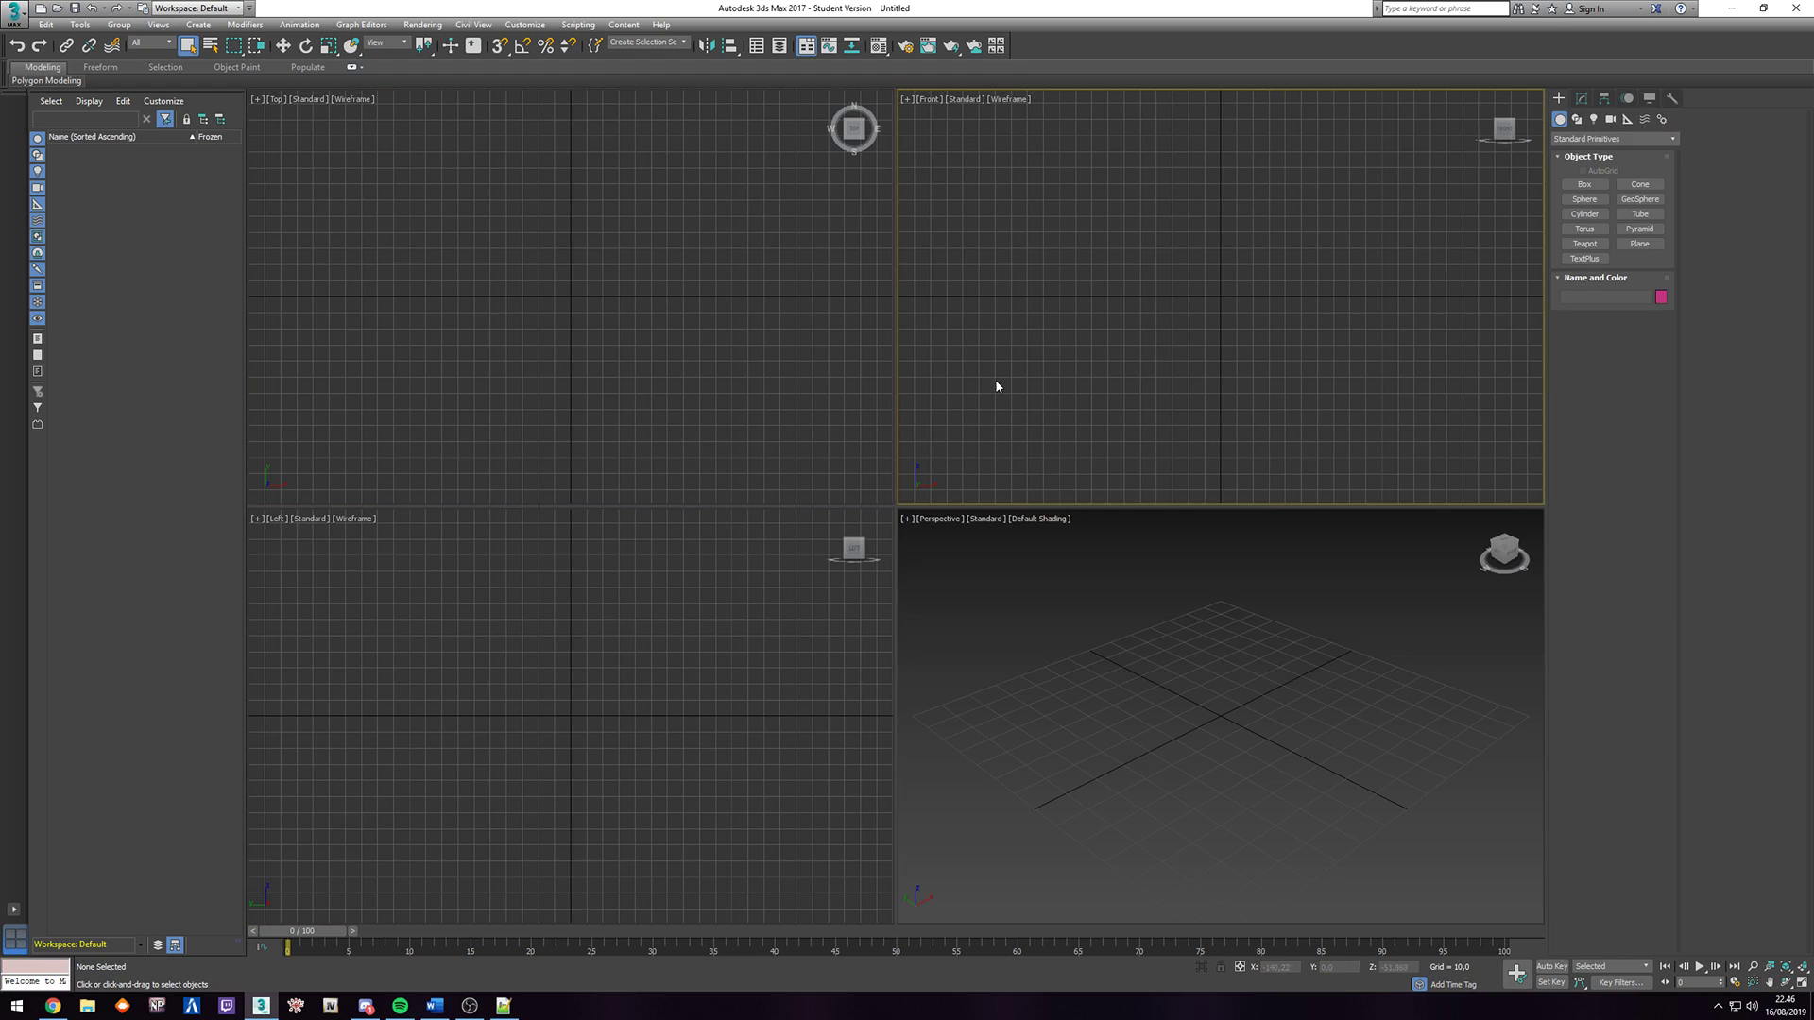
{"action": "left_click", "coordinate": [1672, 100]}
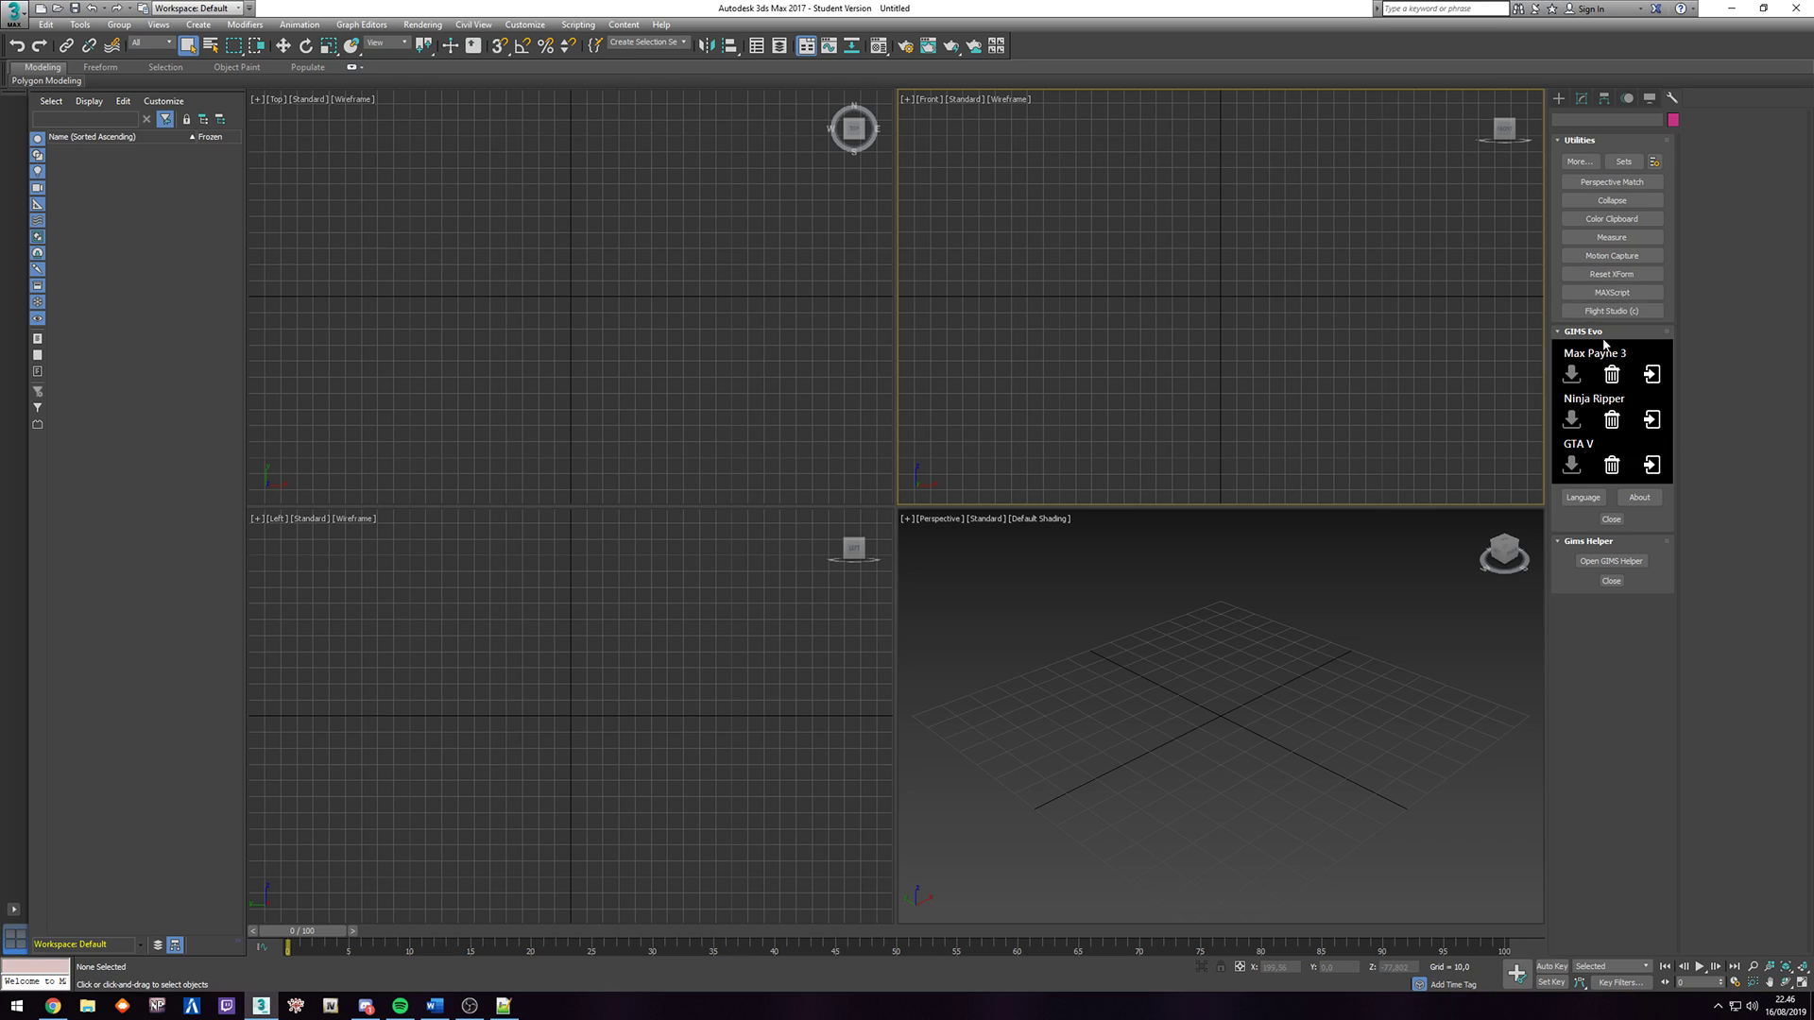
{"action": "left_click", "coordinate": [1654, 467]}
{"action": "left_click_drag", "start_coordinate": [882, 427], "coordinate": [587, 202]}
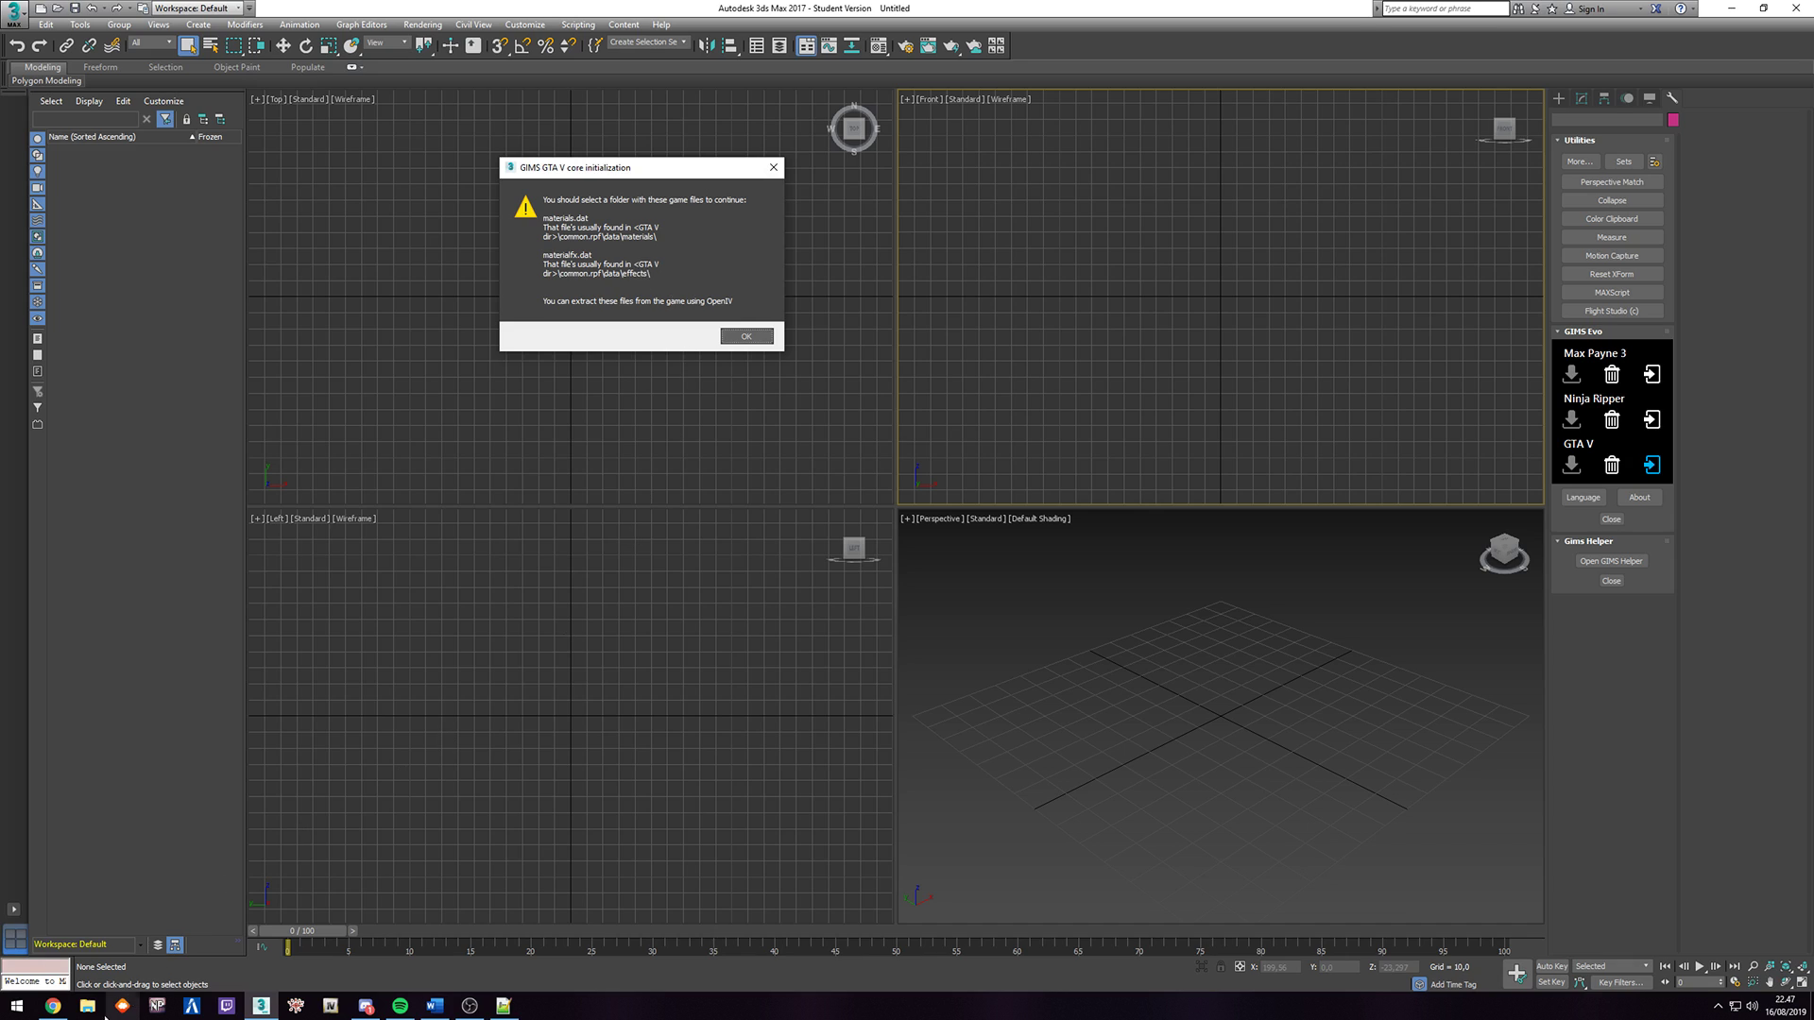
Launch OpenIV for Grand Theft Auto V on Windows and resize its window.
{"action": "left_click", "coordinate": [331, 1008]}
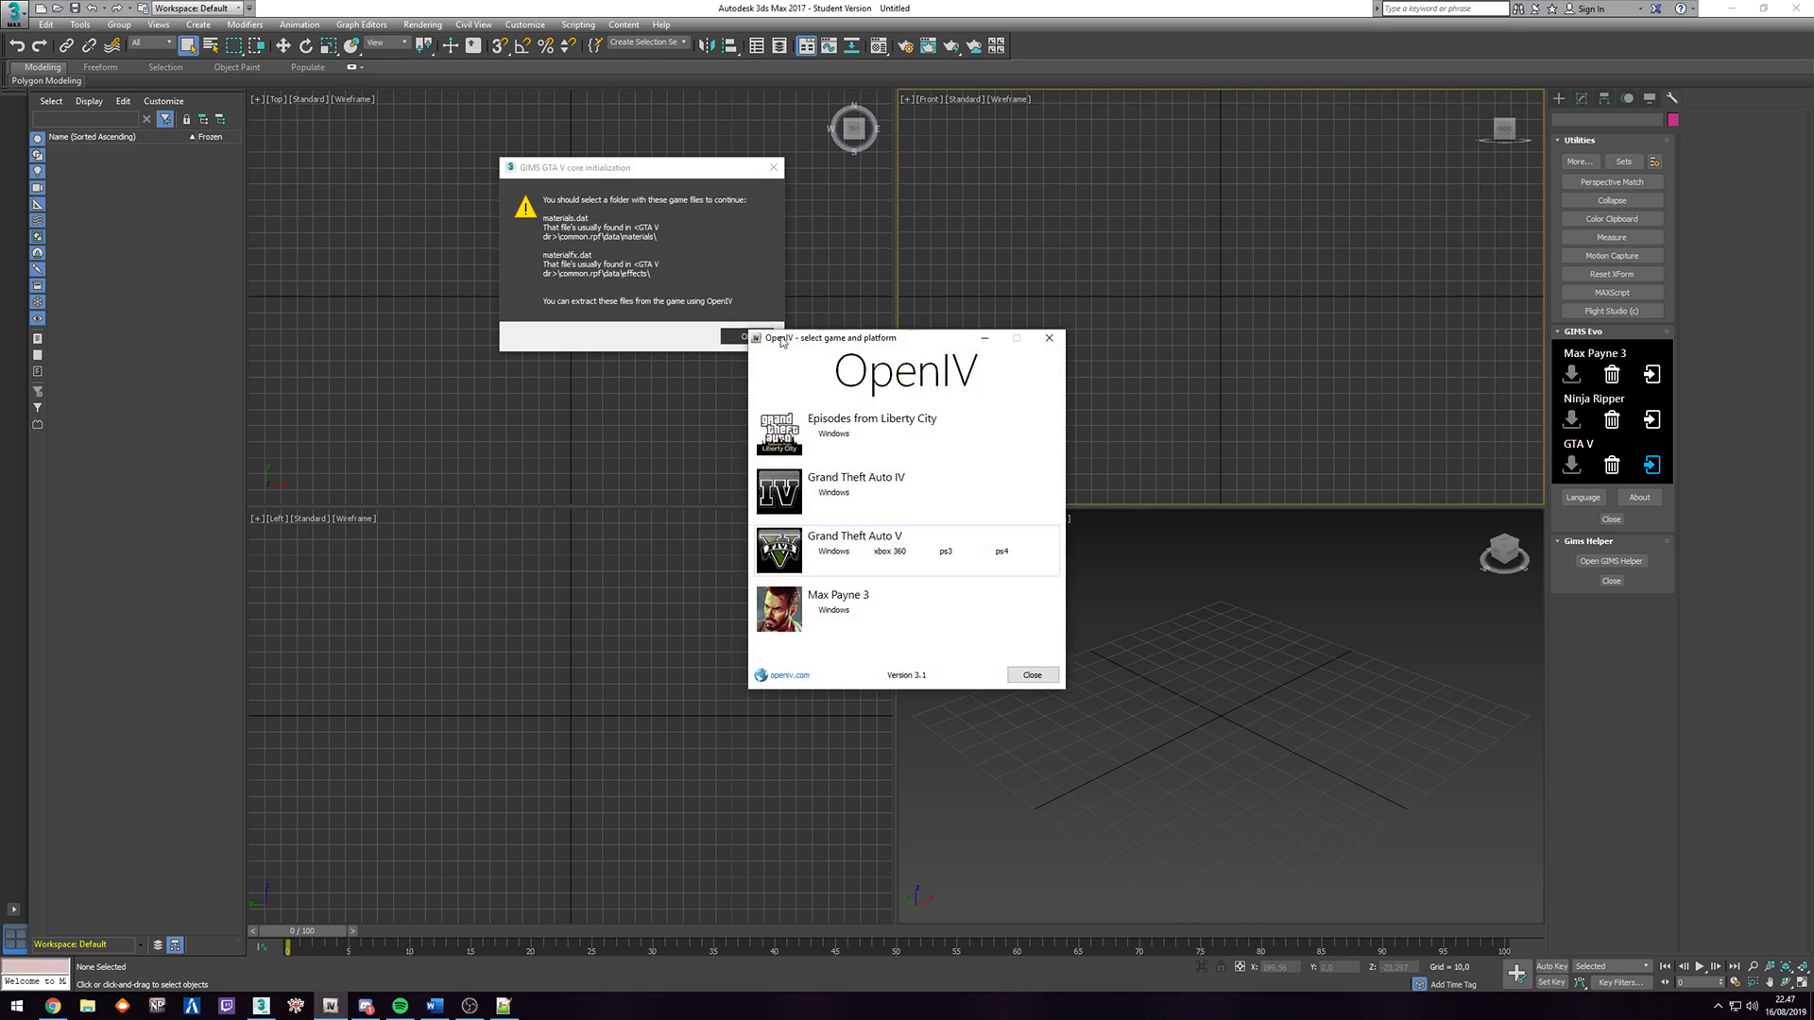
{"action": "left_click", "coordinate": [834, 553]}
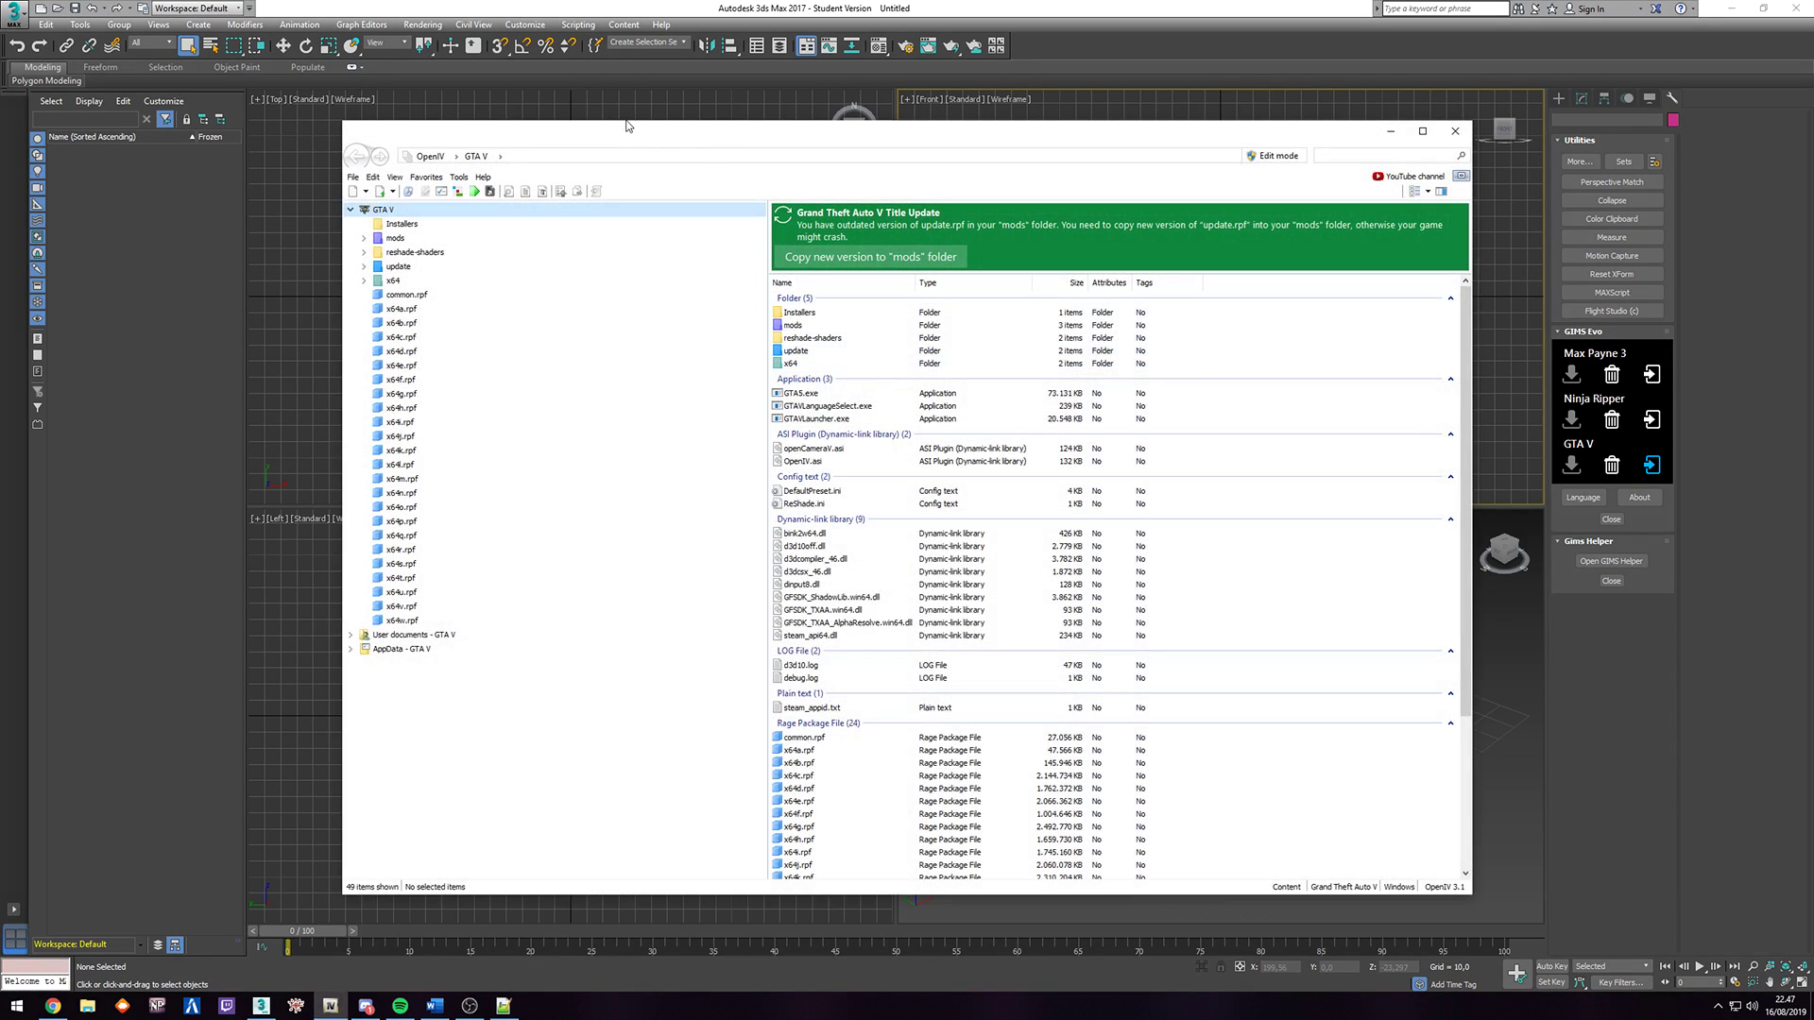
{"action": "left_click_drag", "start_coordinate": [345, 122], "coordinate": [668, 162]}
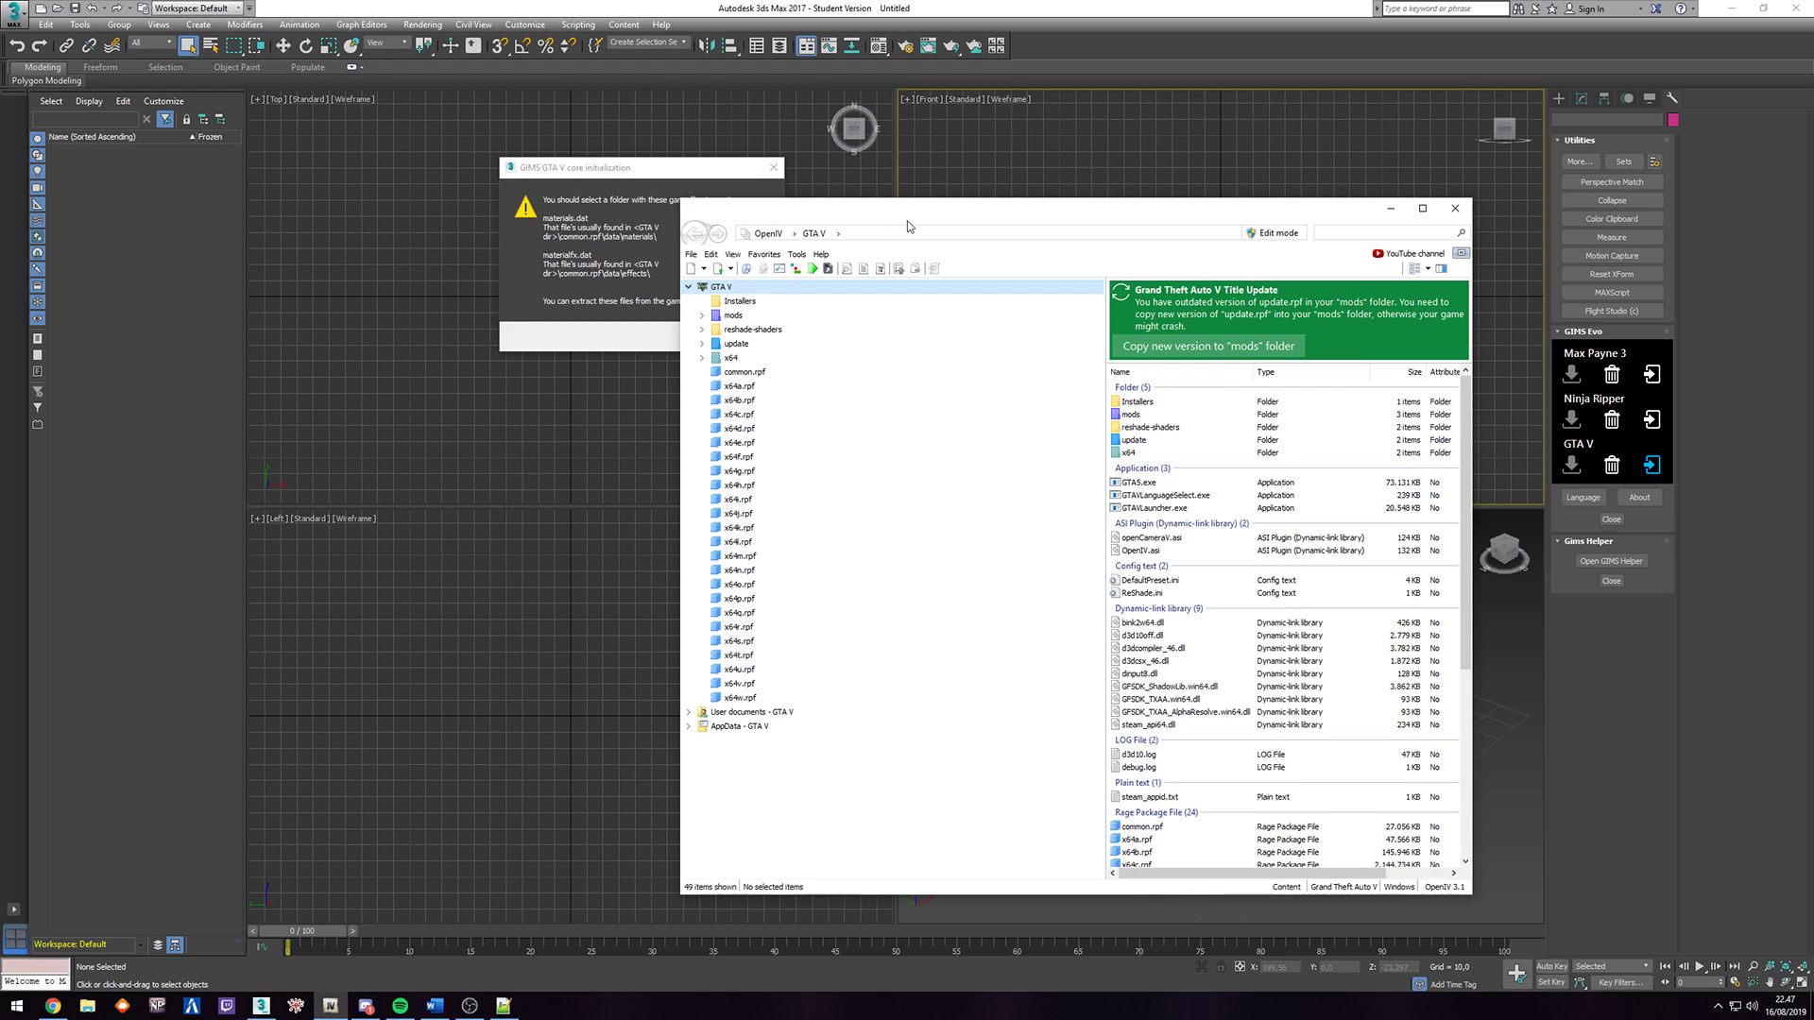
{"action": "left_click_drag", "start_coordinate": [889, 194], "coordinate": [1015, 154]}
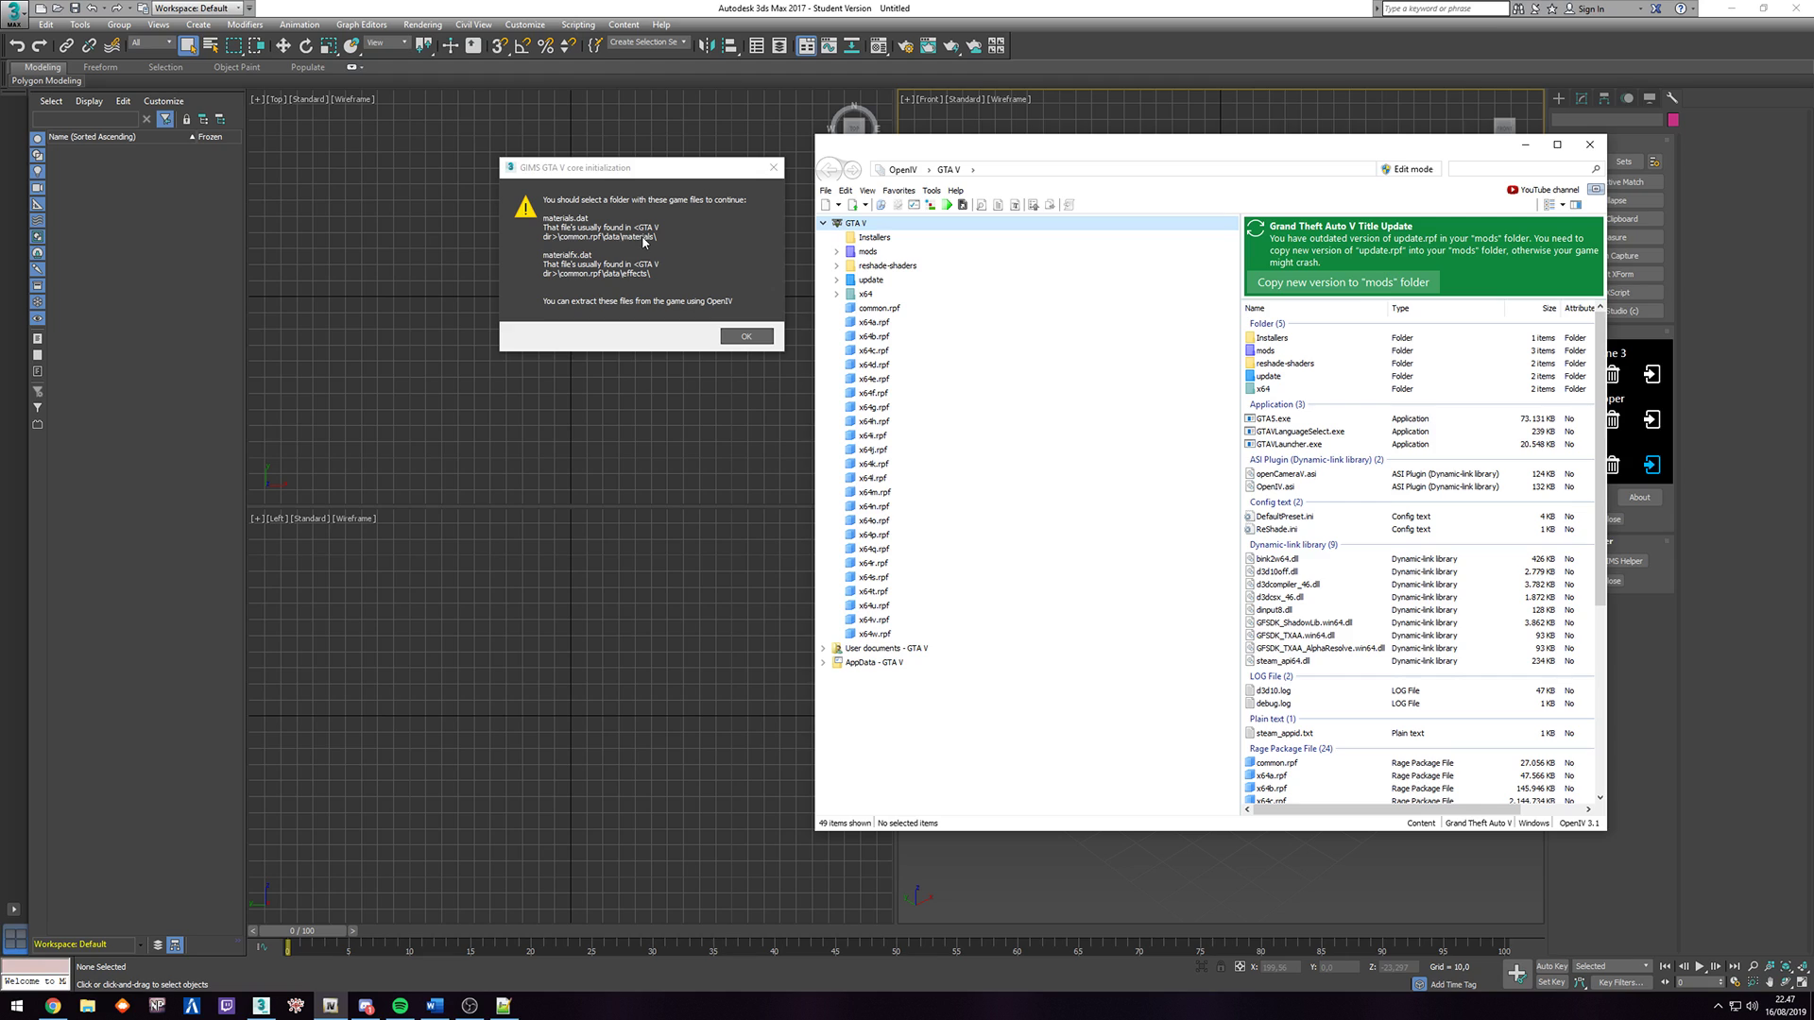
Turn on edit mode, select materials.dat in common.rpf > data > materials, then open Explorer.
{"action": "double_click", "coordinate": [878, 310]}
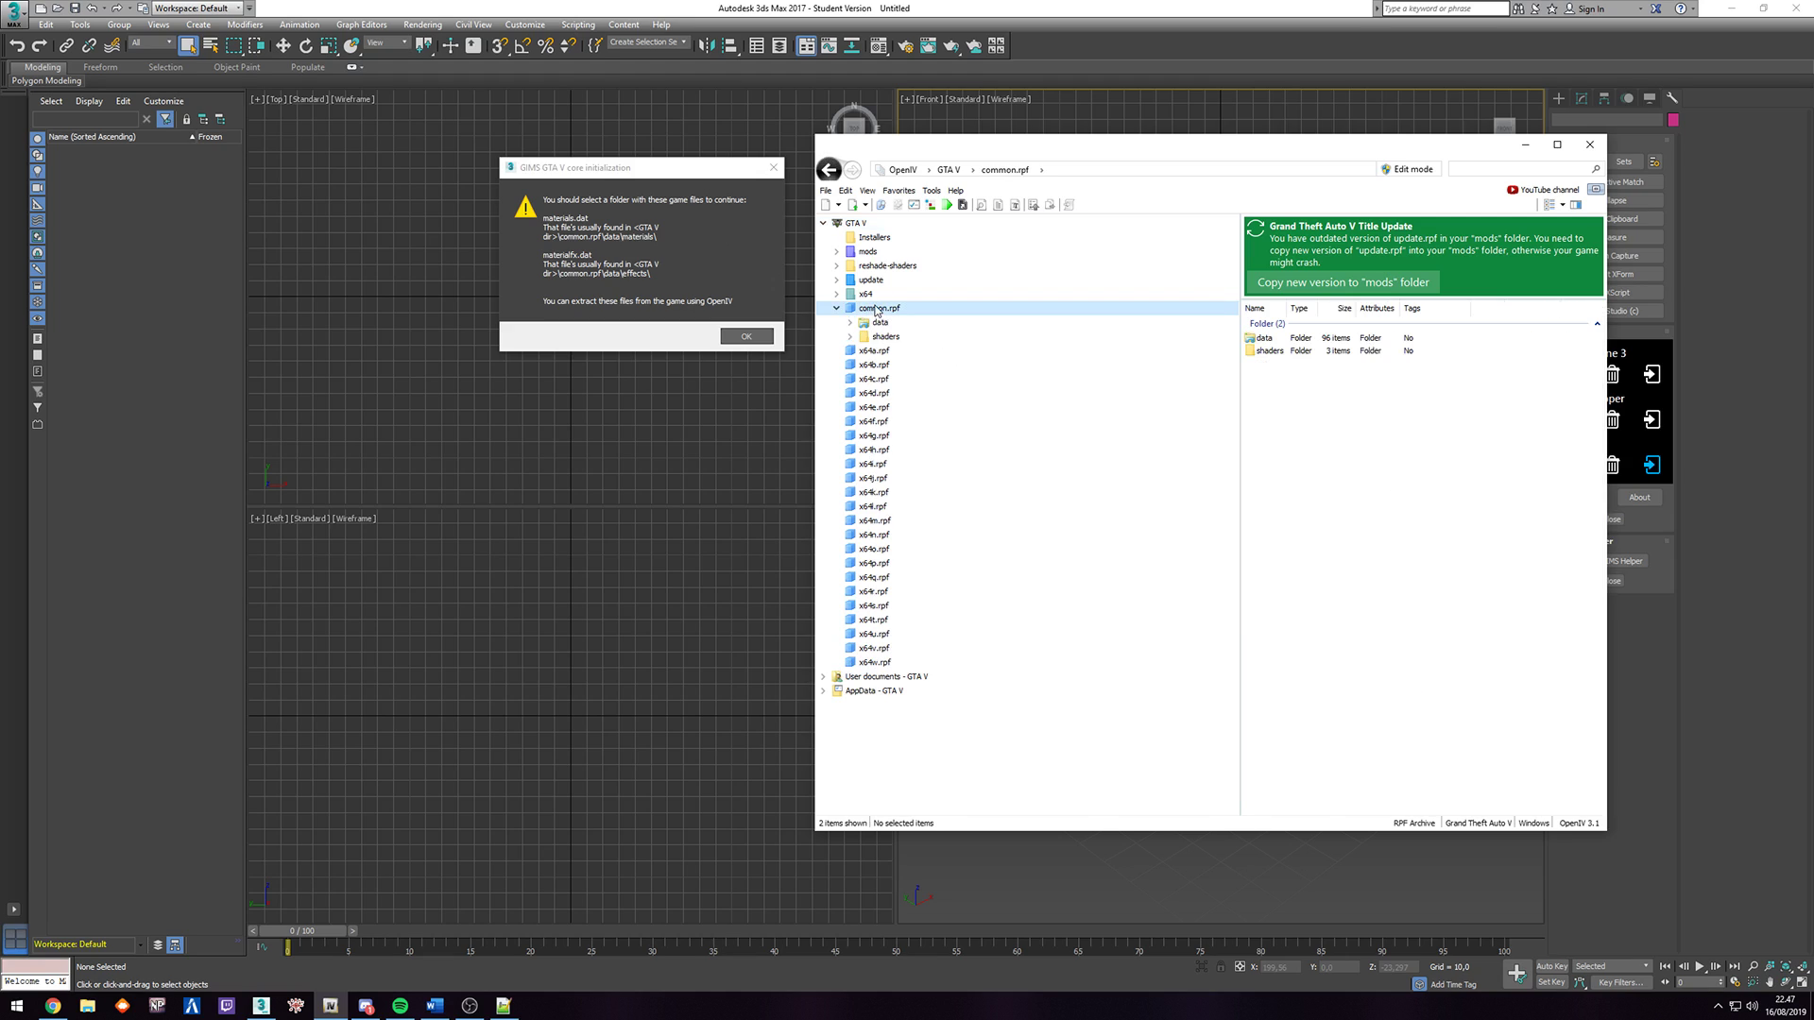
{"action": "double_click", "coordinate": [880, 323]}
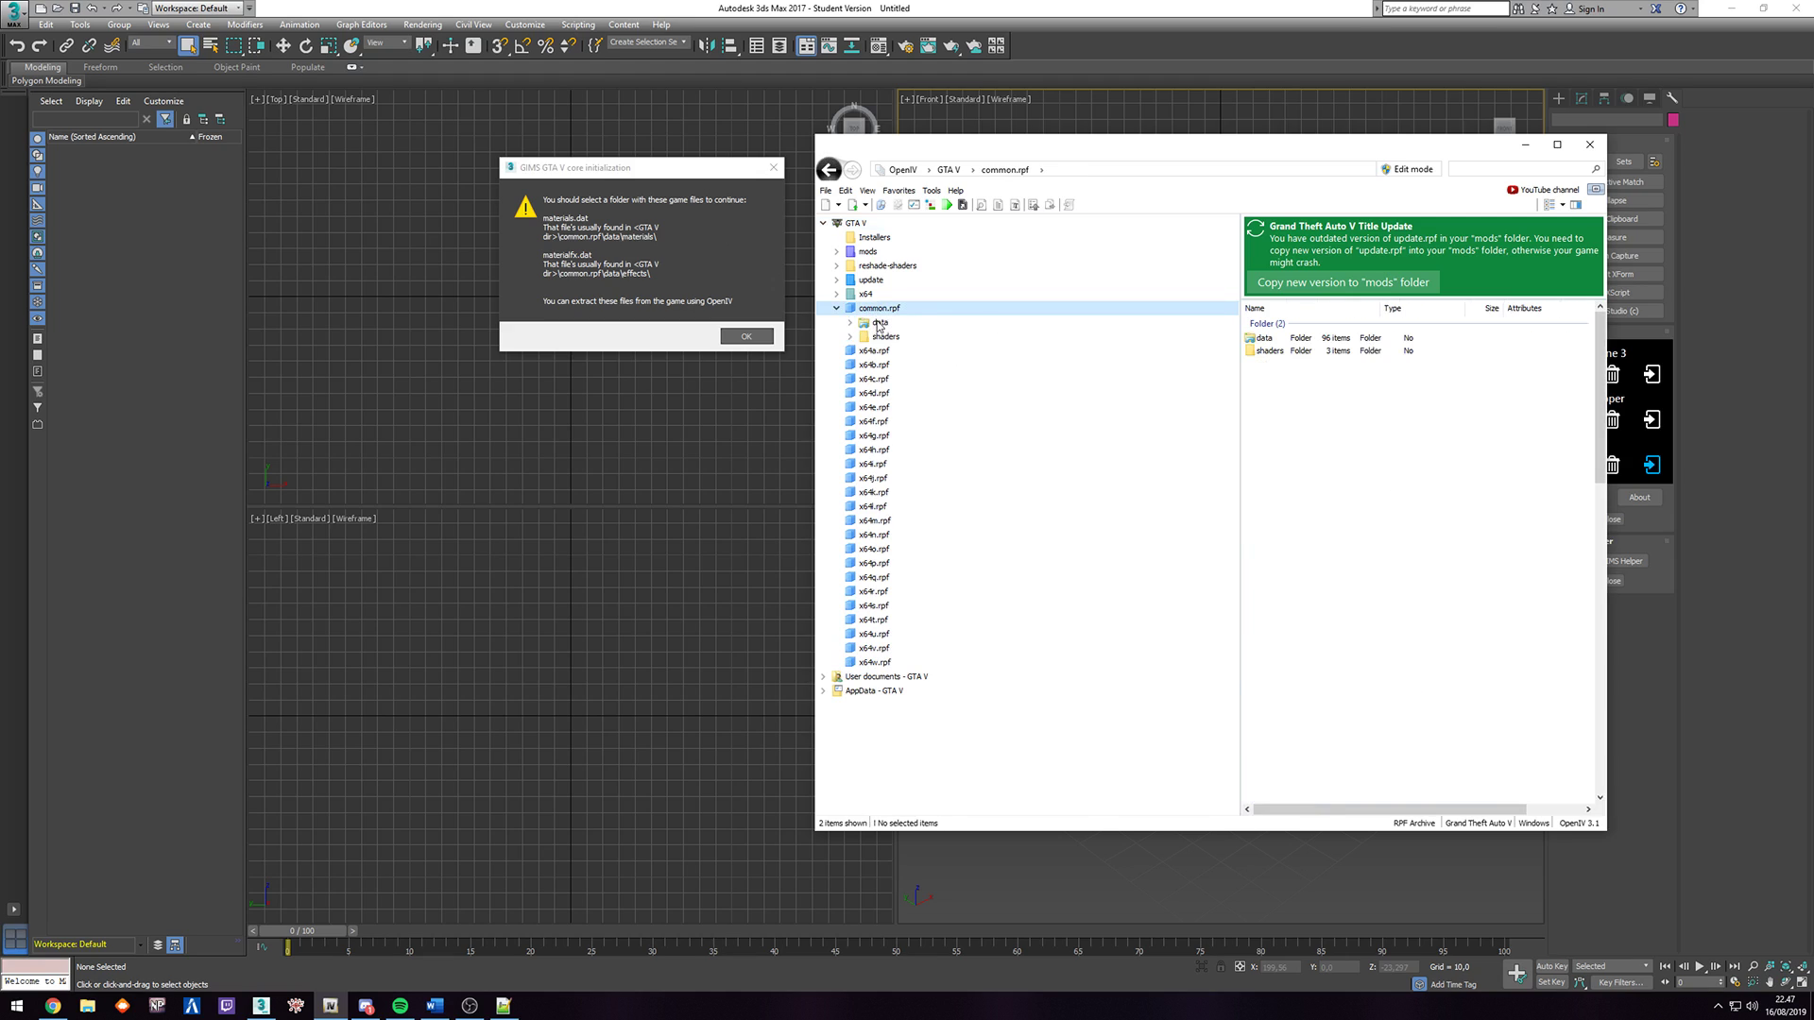
{"action": "left_click", "coordinate": [1401, 171]}
{"action": "left_click", "coordinate": [963, 565]}
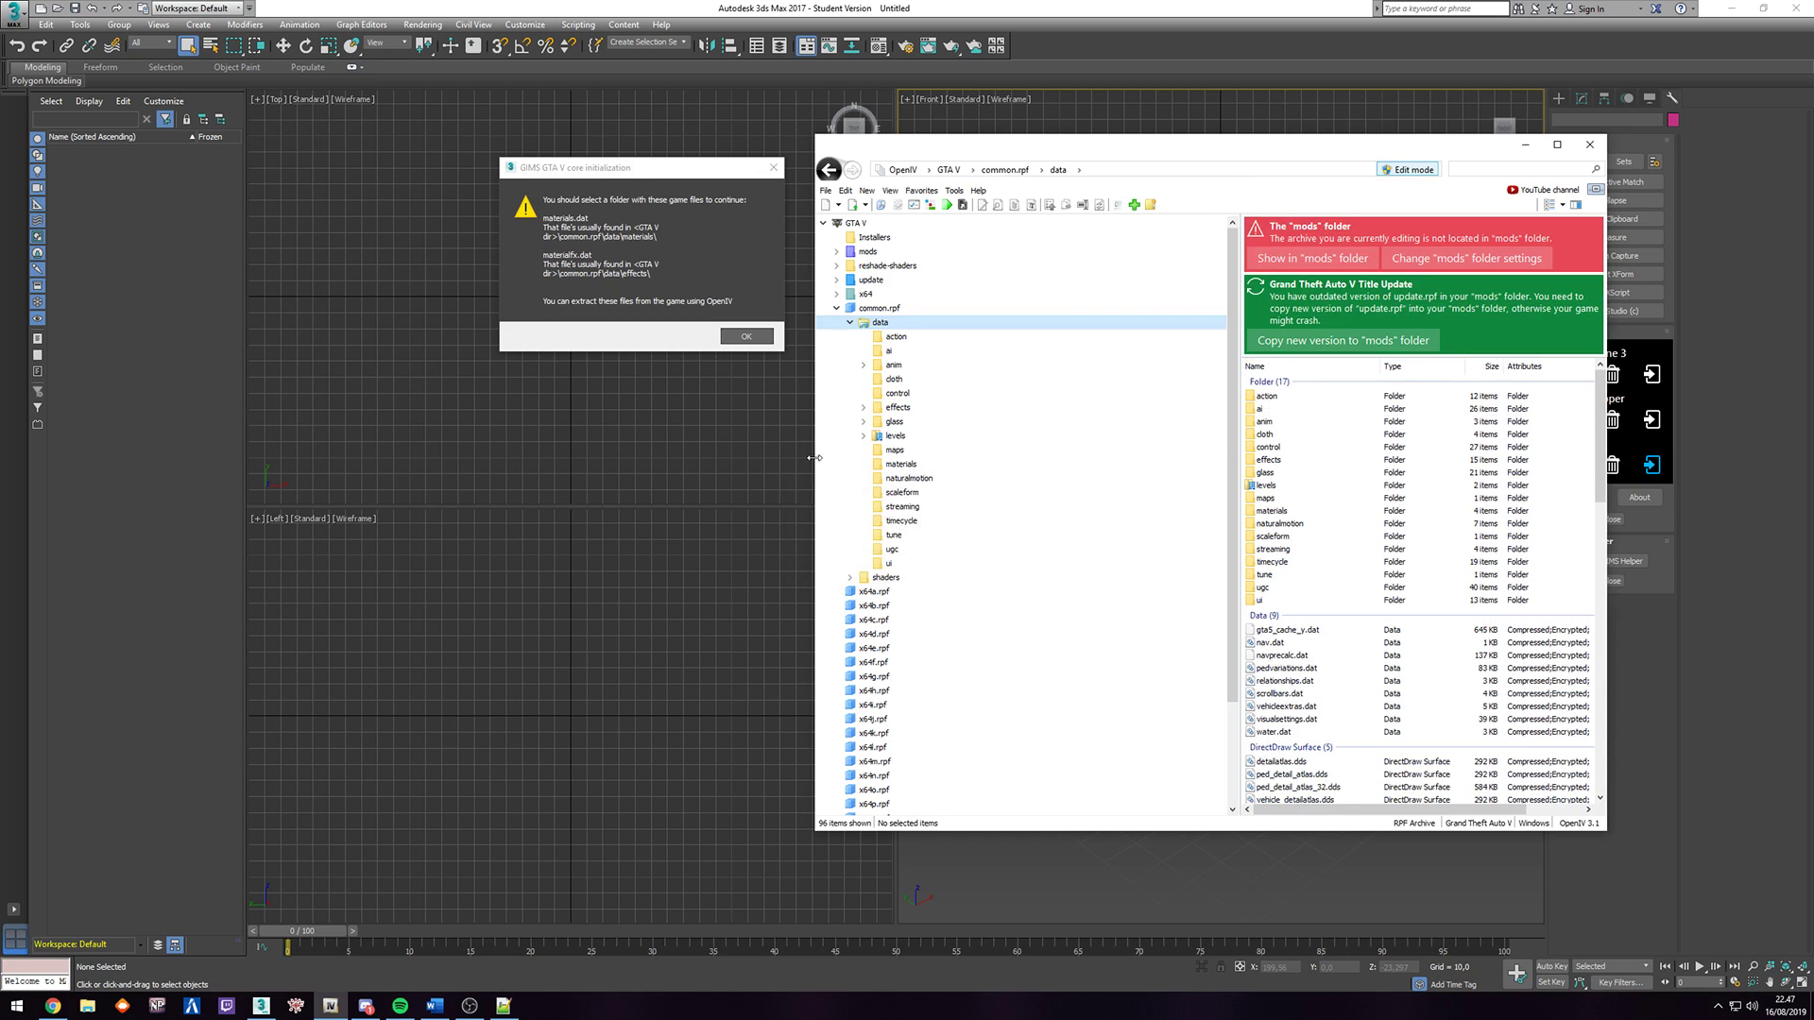
{"action": "left_click_drag", "start_coordinate": [813, 458], "coordinate": [610, 457]}
{"action": "left_click_drag", "start_coordinate": [740, 150], "coordinate": [876, 187]}
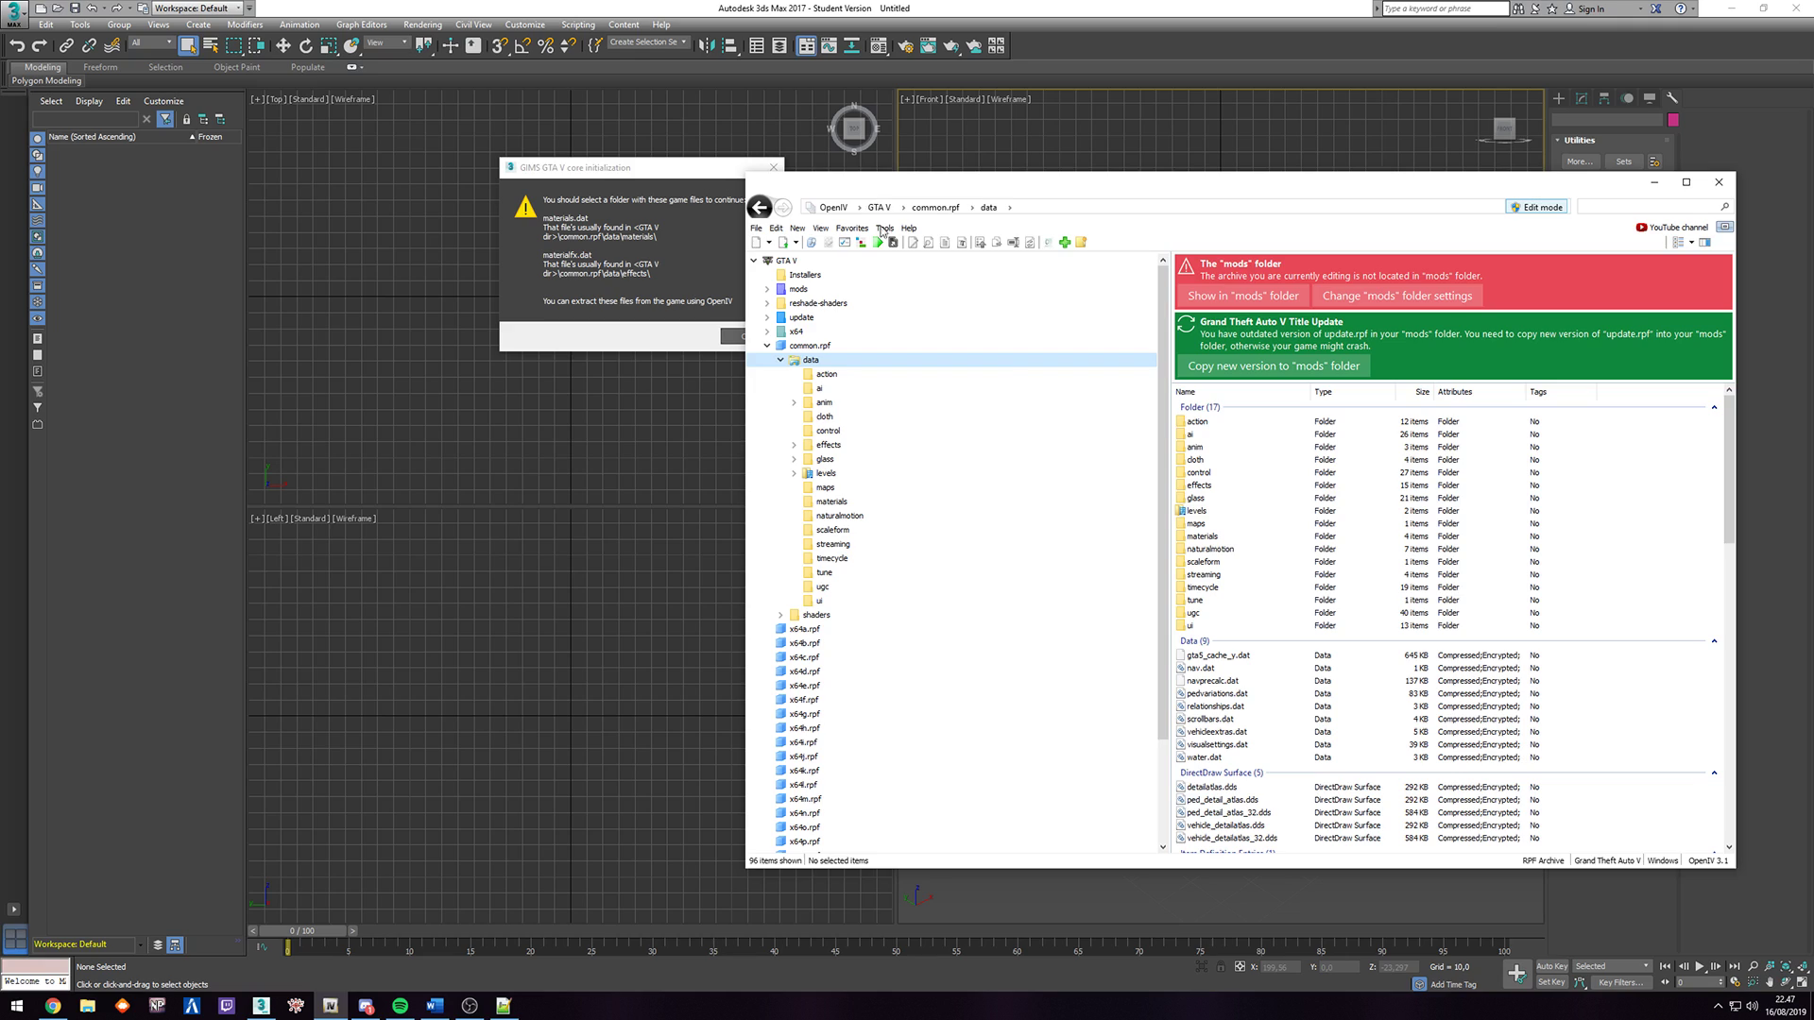
{"action": "double_click", "coordinate": [1210, 536]}
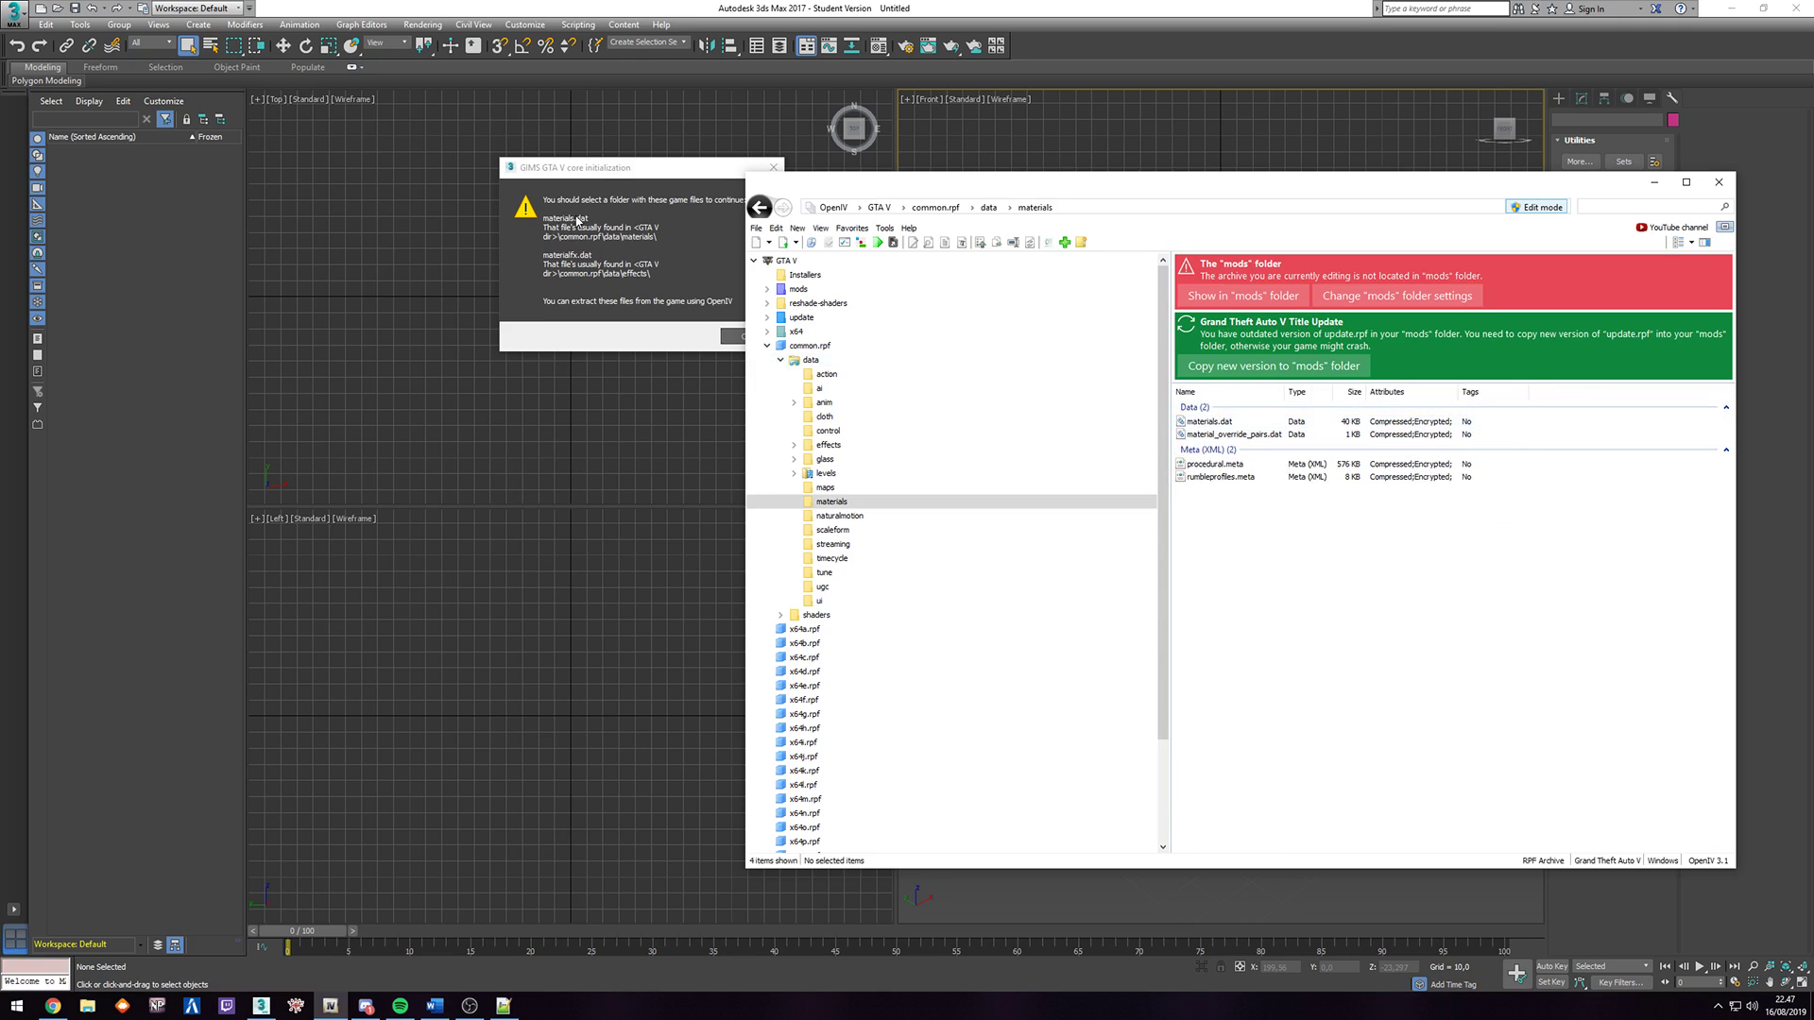
{"action": "left_click", "coordinate": [1214, 422]}
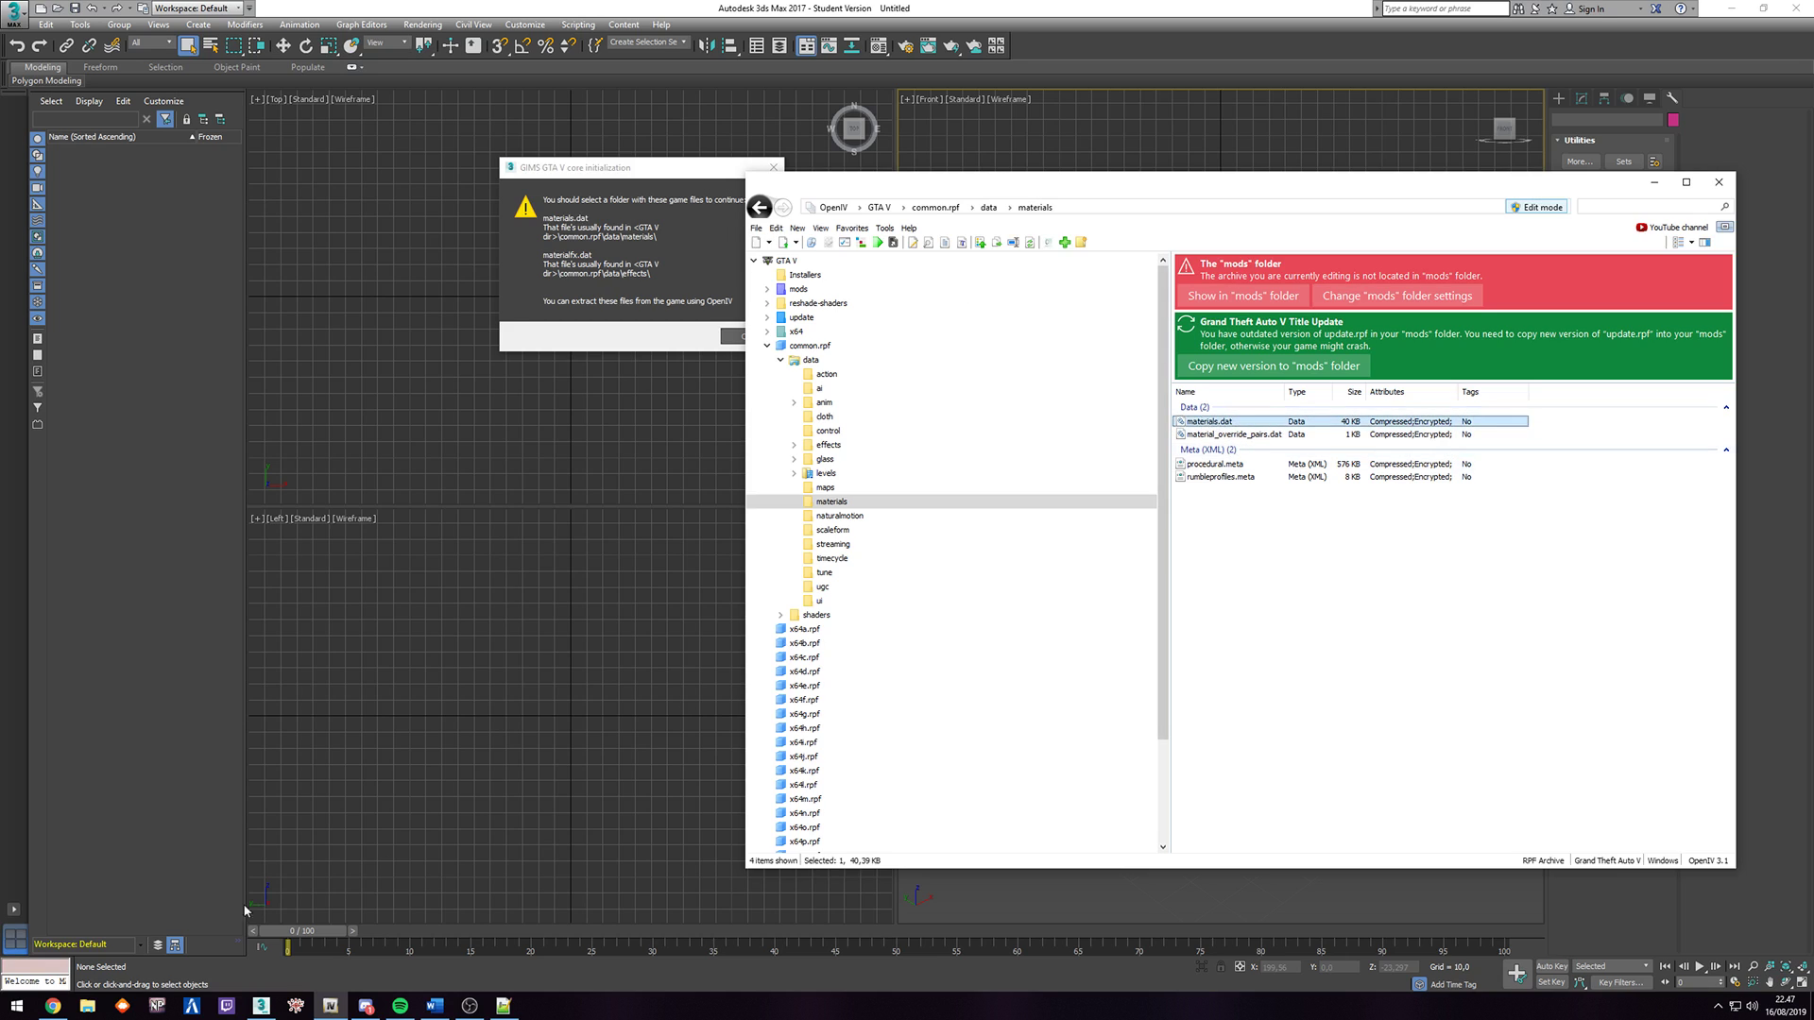
{"action": "left_click", "coordinate": [87, 1005]}
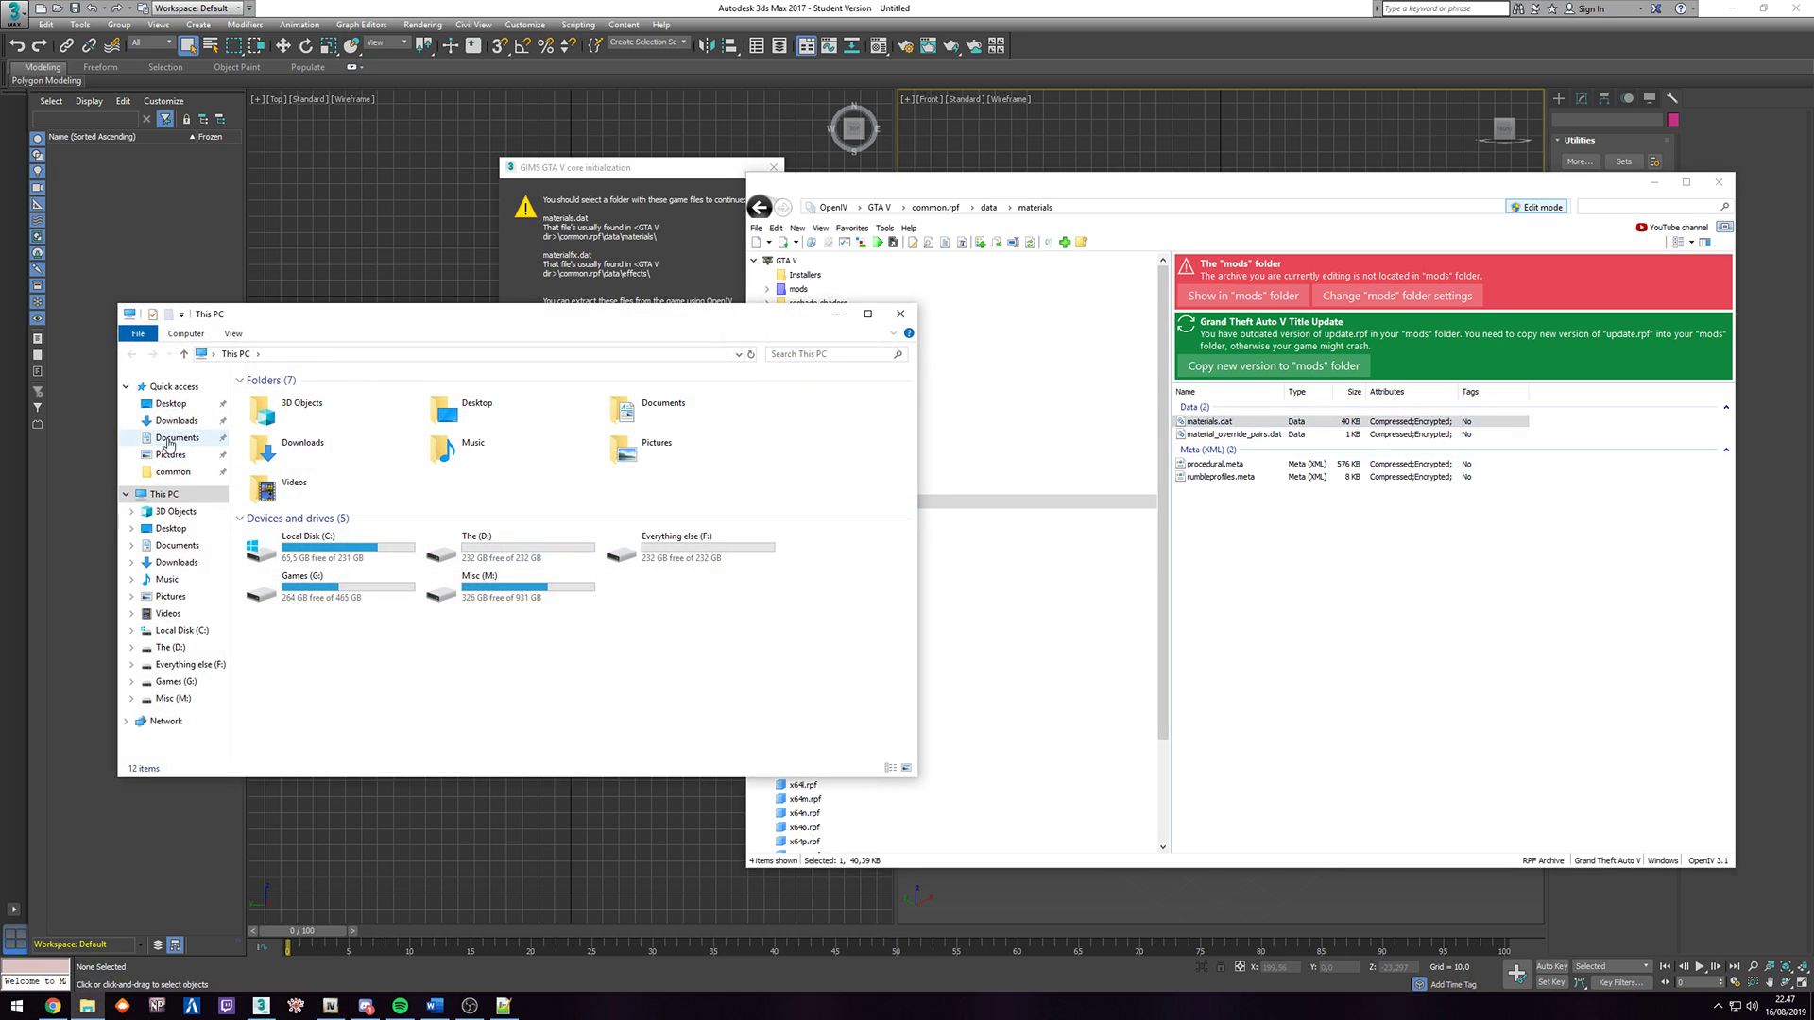
Create and open a new folder named 'GIMS Evo' in Documents.
{"action": "left_click", "coordinate": [169, 441]}
{"action": "right_click", "coordinate": [313, 661]}
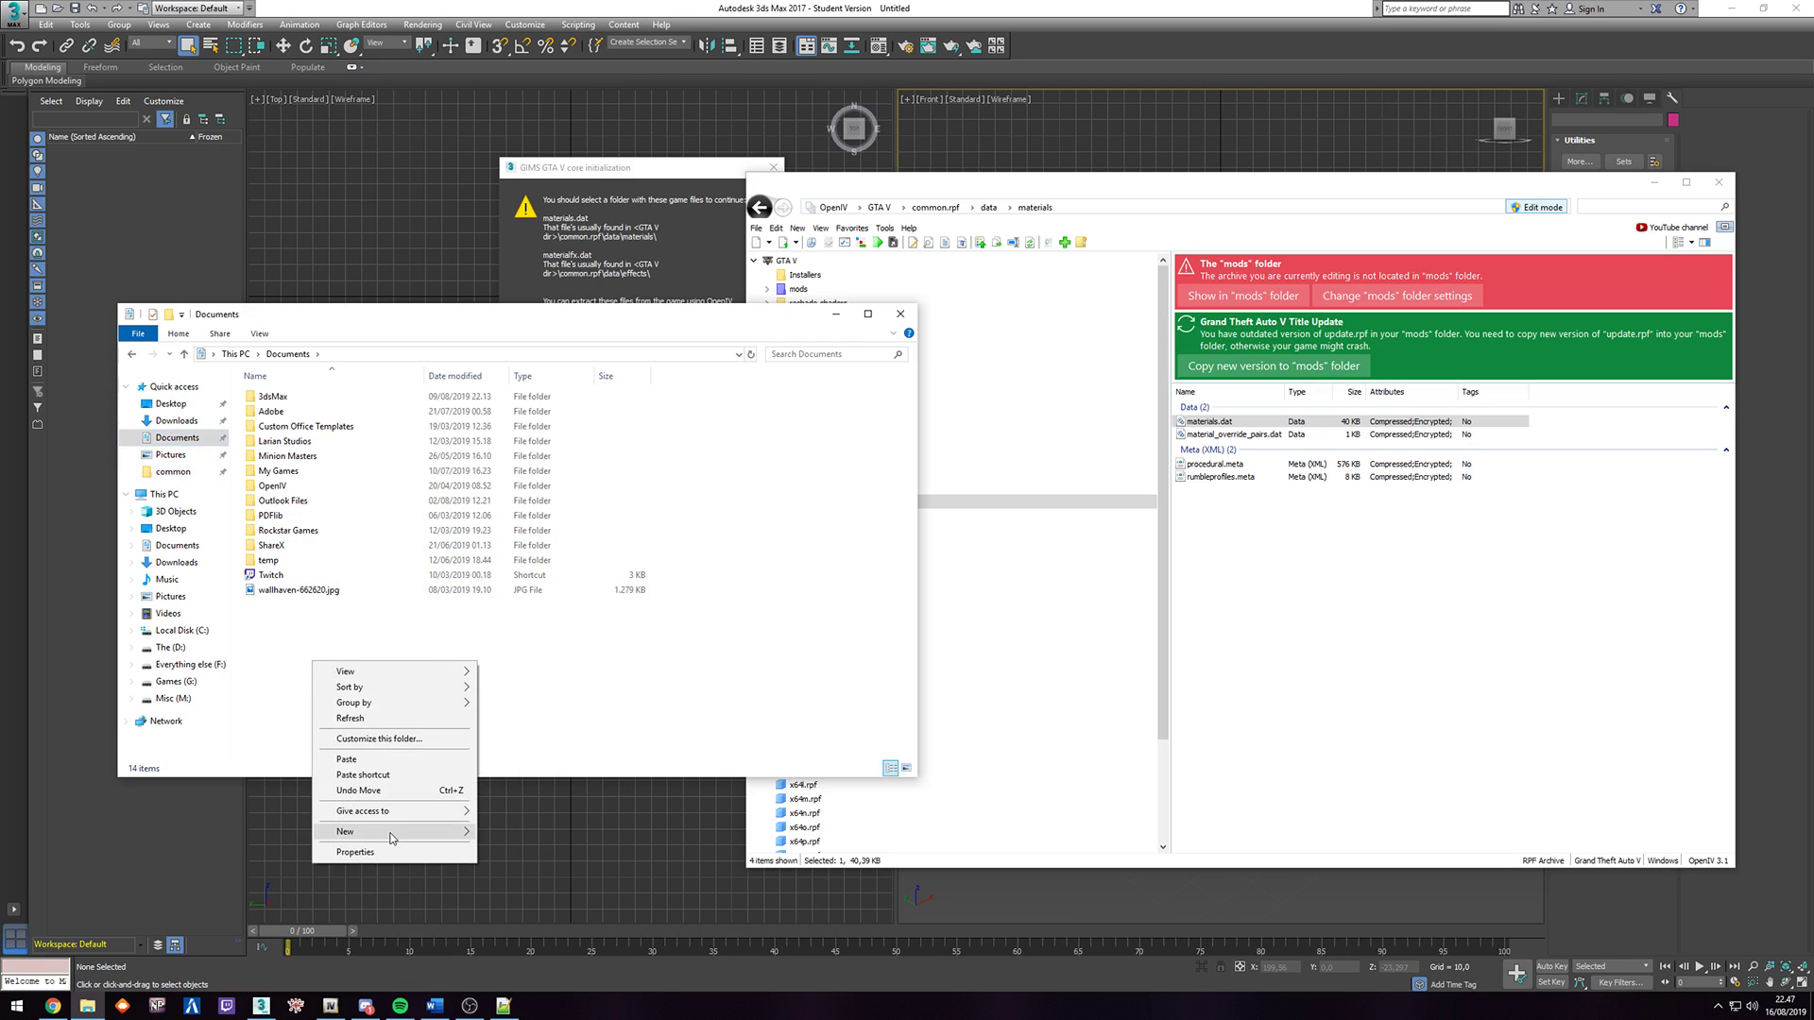
{"action": "mouse_move", "coordinate": [392, 838]}
{"action": "left_click", "coordinate": [510, 834]}
{"action": "type", "text": "GIM"}
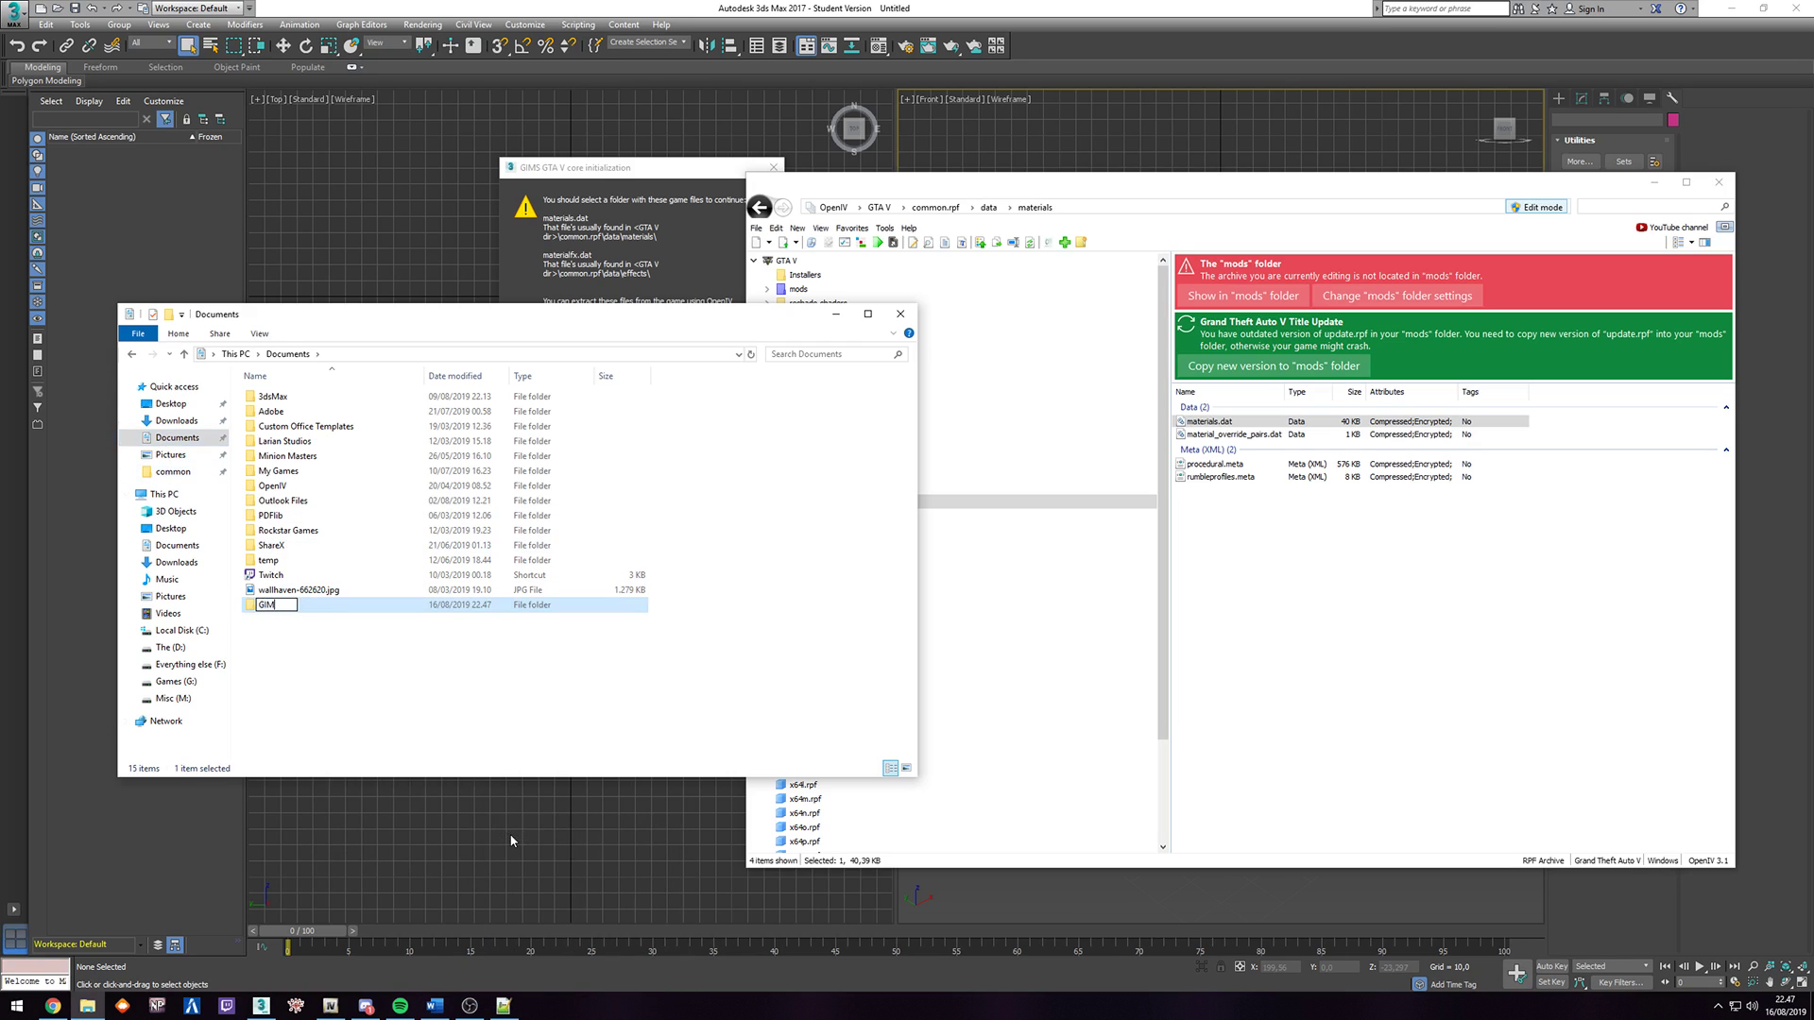
{"action": "type", "text": "S Evo"}
{"action": "key", "text": "Return"}
{"action": "double_click", "coordinate": [281, 605]}
Copy materials.dat and effects/materialfx.dat from OpenIV into the GIMS Evo folder.
{"action": "left_click", "coordinate": [1230, 425]}
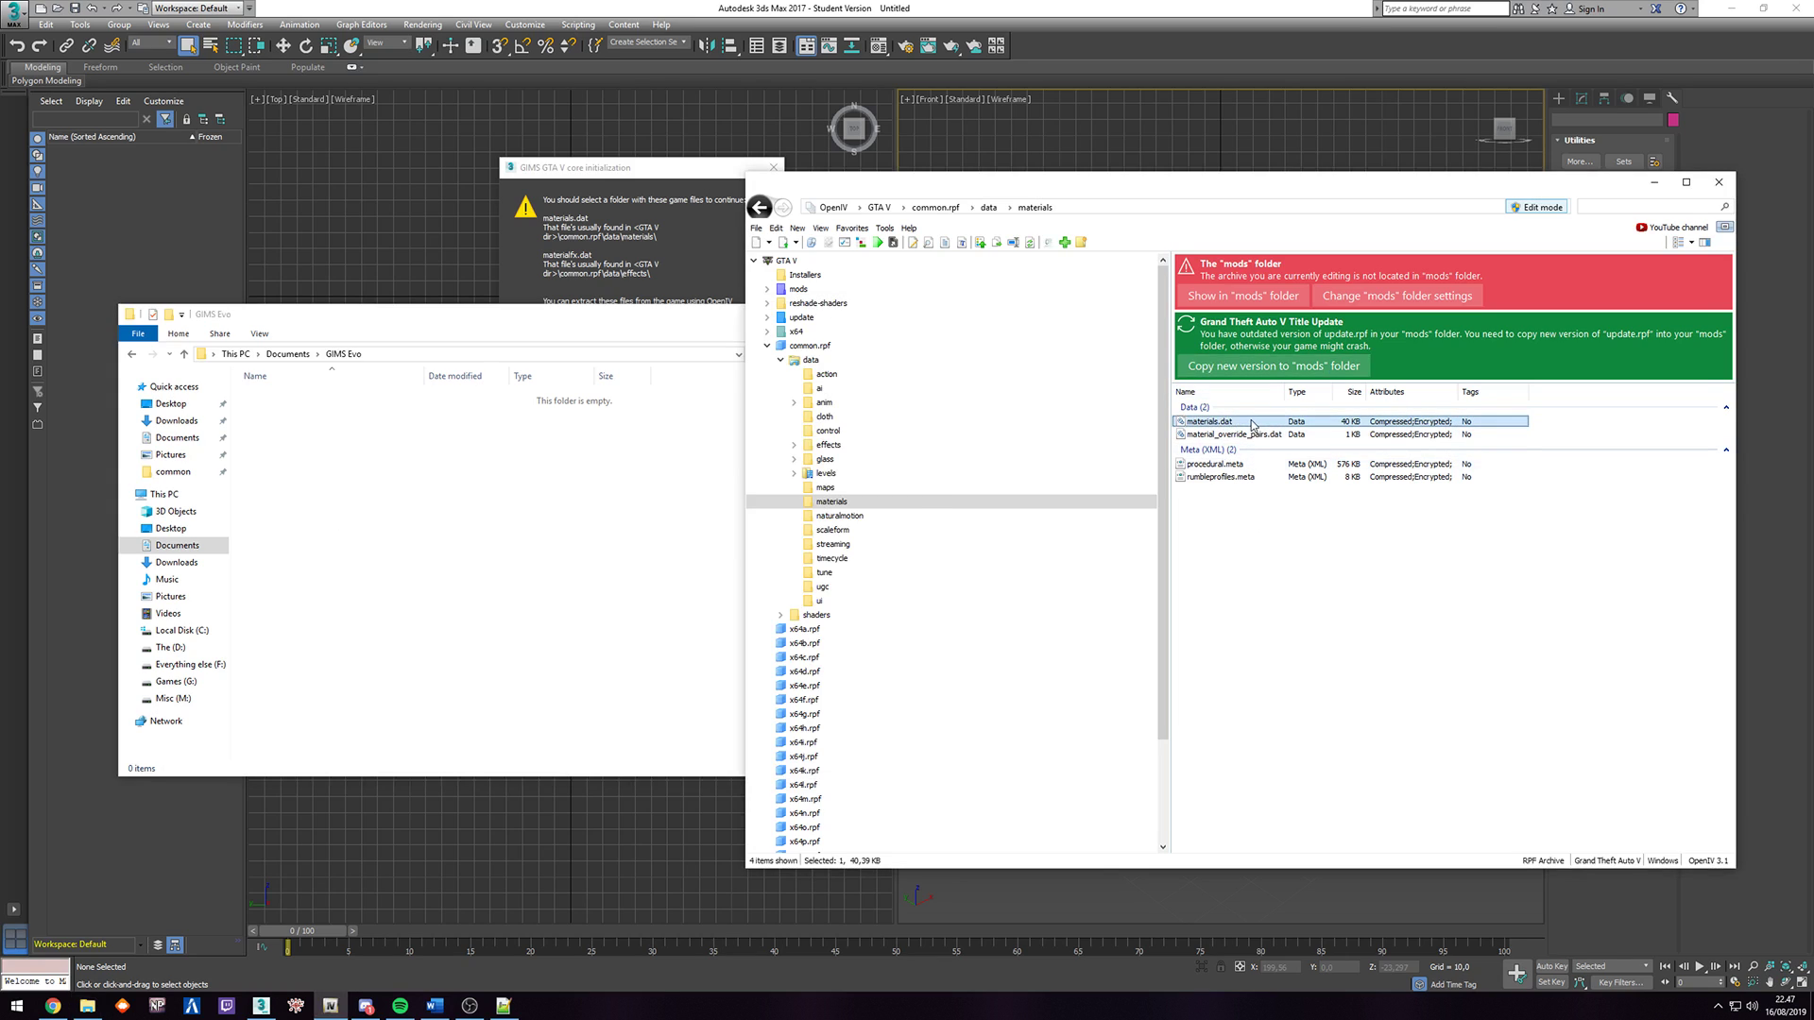
{"action": "left_click_drag", "start_coordinate": [1254, 426], "coordinate": [320, 567]}
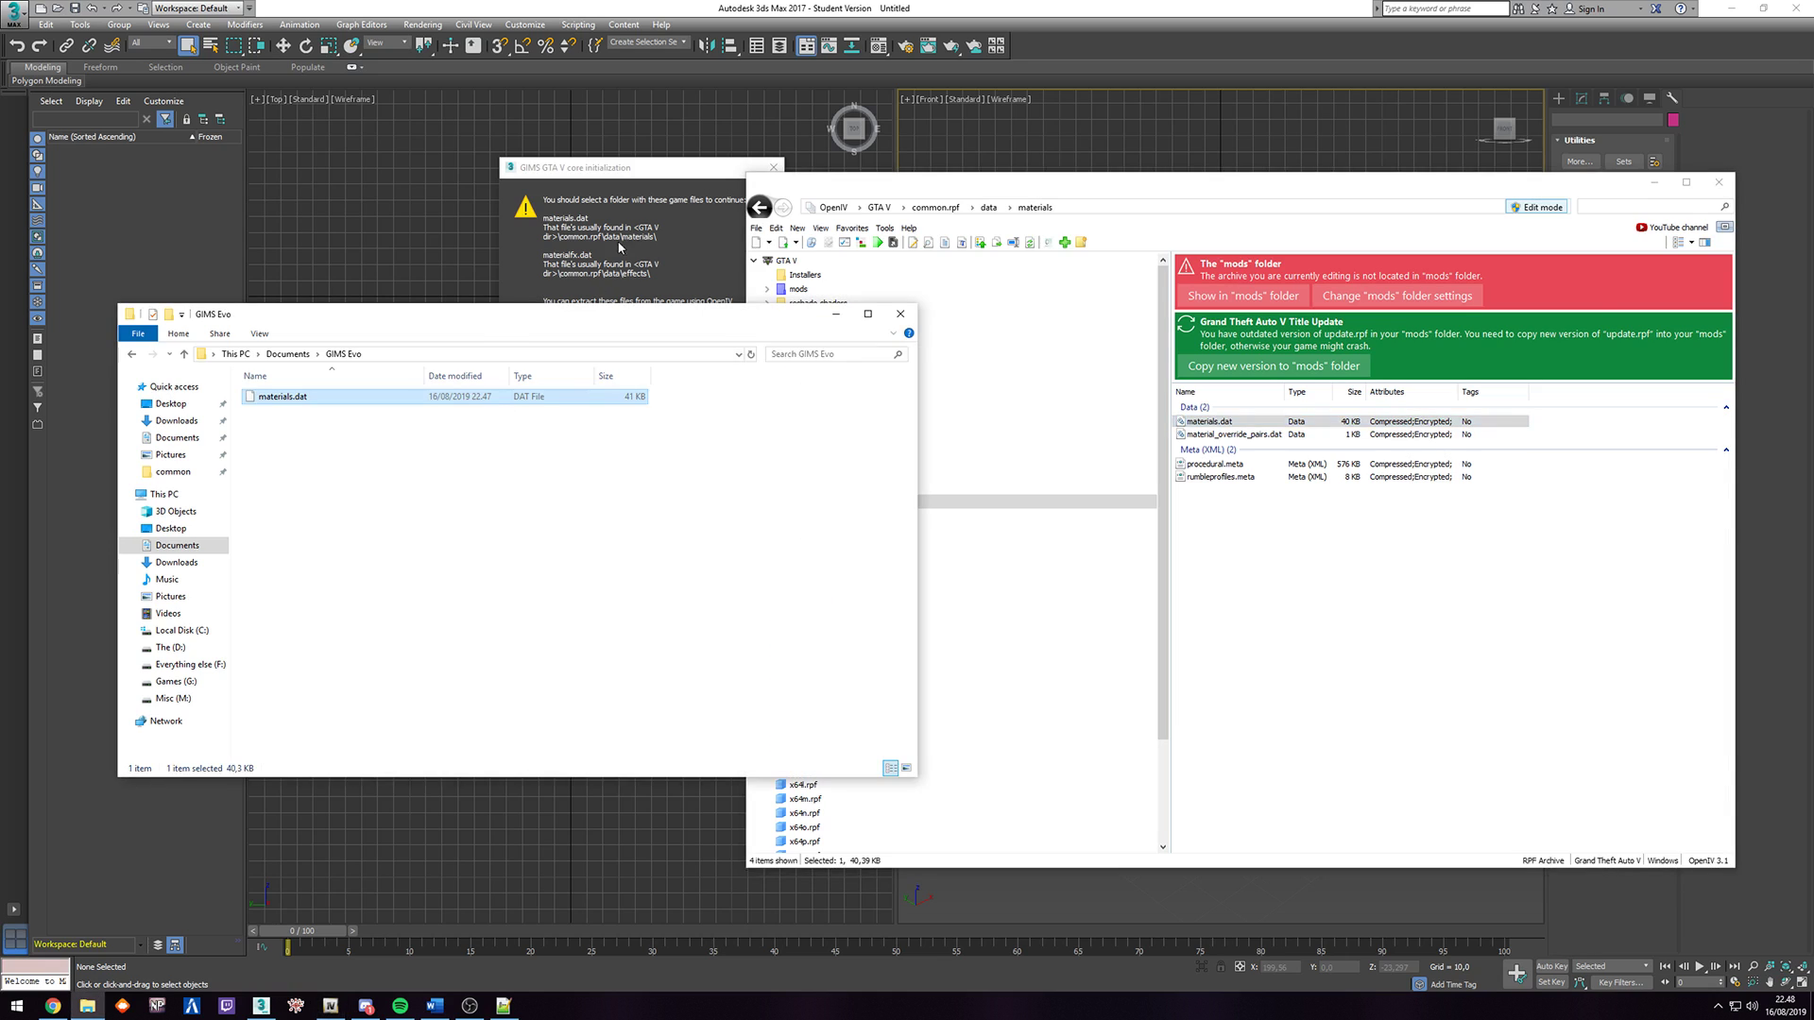
{"action": "left_click", "coordinate": [595, 256]}
{"action": "key", "text": "alt+Tab"}
{"action": "key", "text": "alt+Tab"}
{"action": "key", "text": "Tab"}
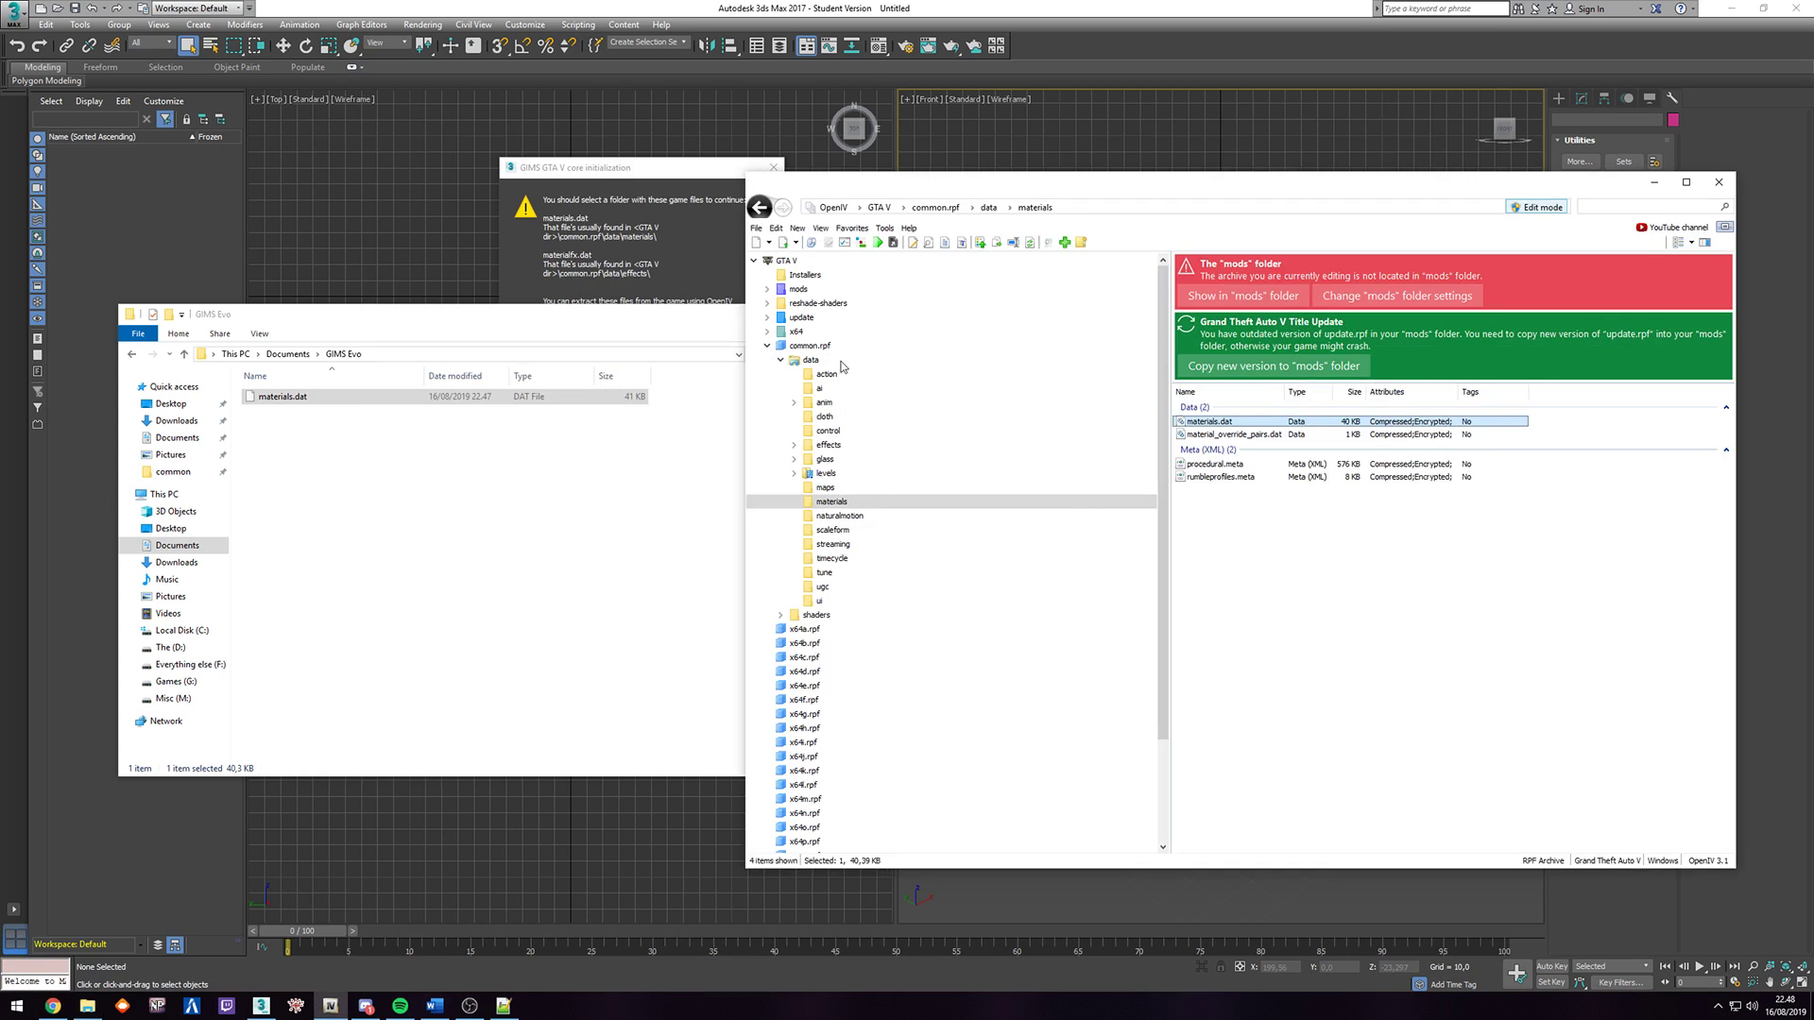
{"action": "left_click", "coordinate": [830, 446]}
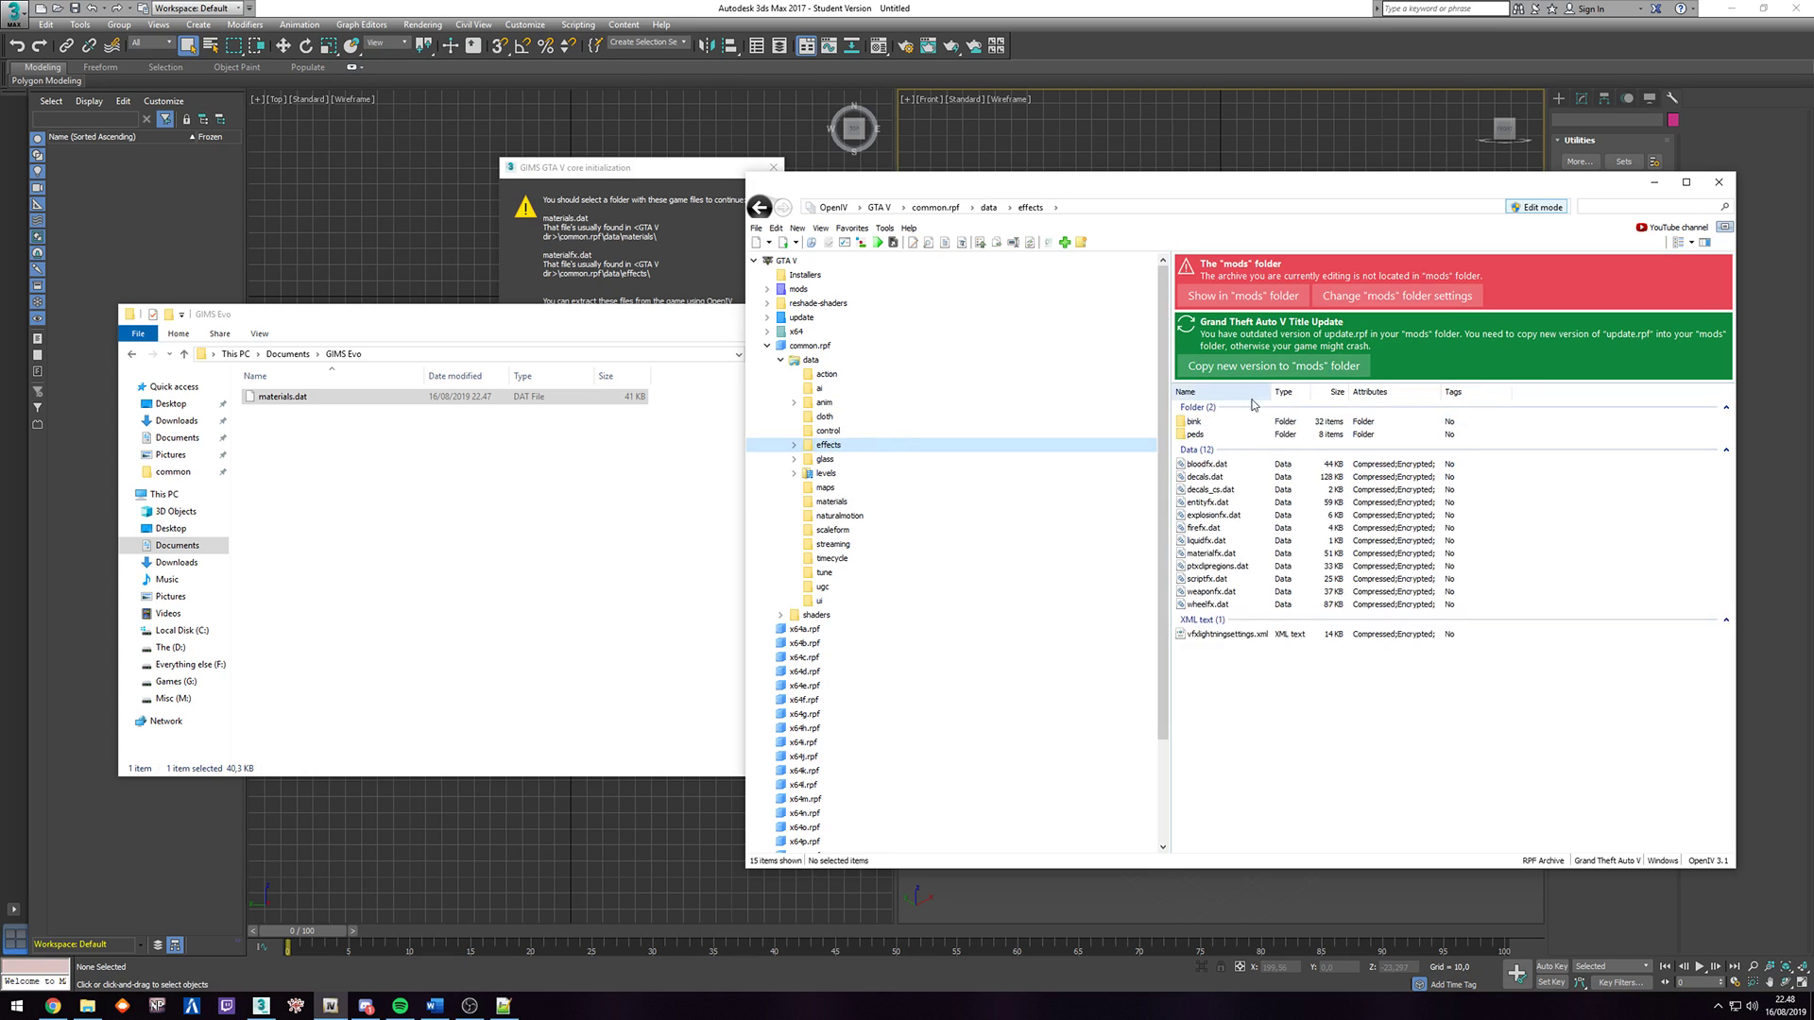
{"action": "left_click", "coordinate": [1206, 555]}
{"action": "left_click_drag", "start_coordinate": [1219, 557], "coordinate": [507, 515]}
Choose Libraries > Documents > GIMS Evo as the GTA V game folder for GIMS Evo.
{"action": "left_click", "coordinate": [602, 170]}
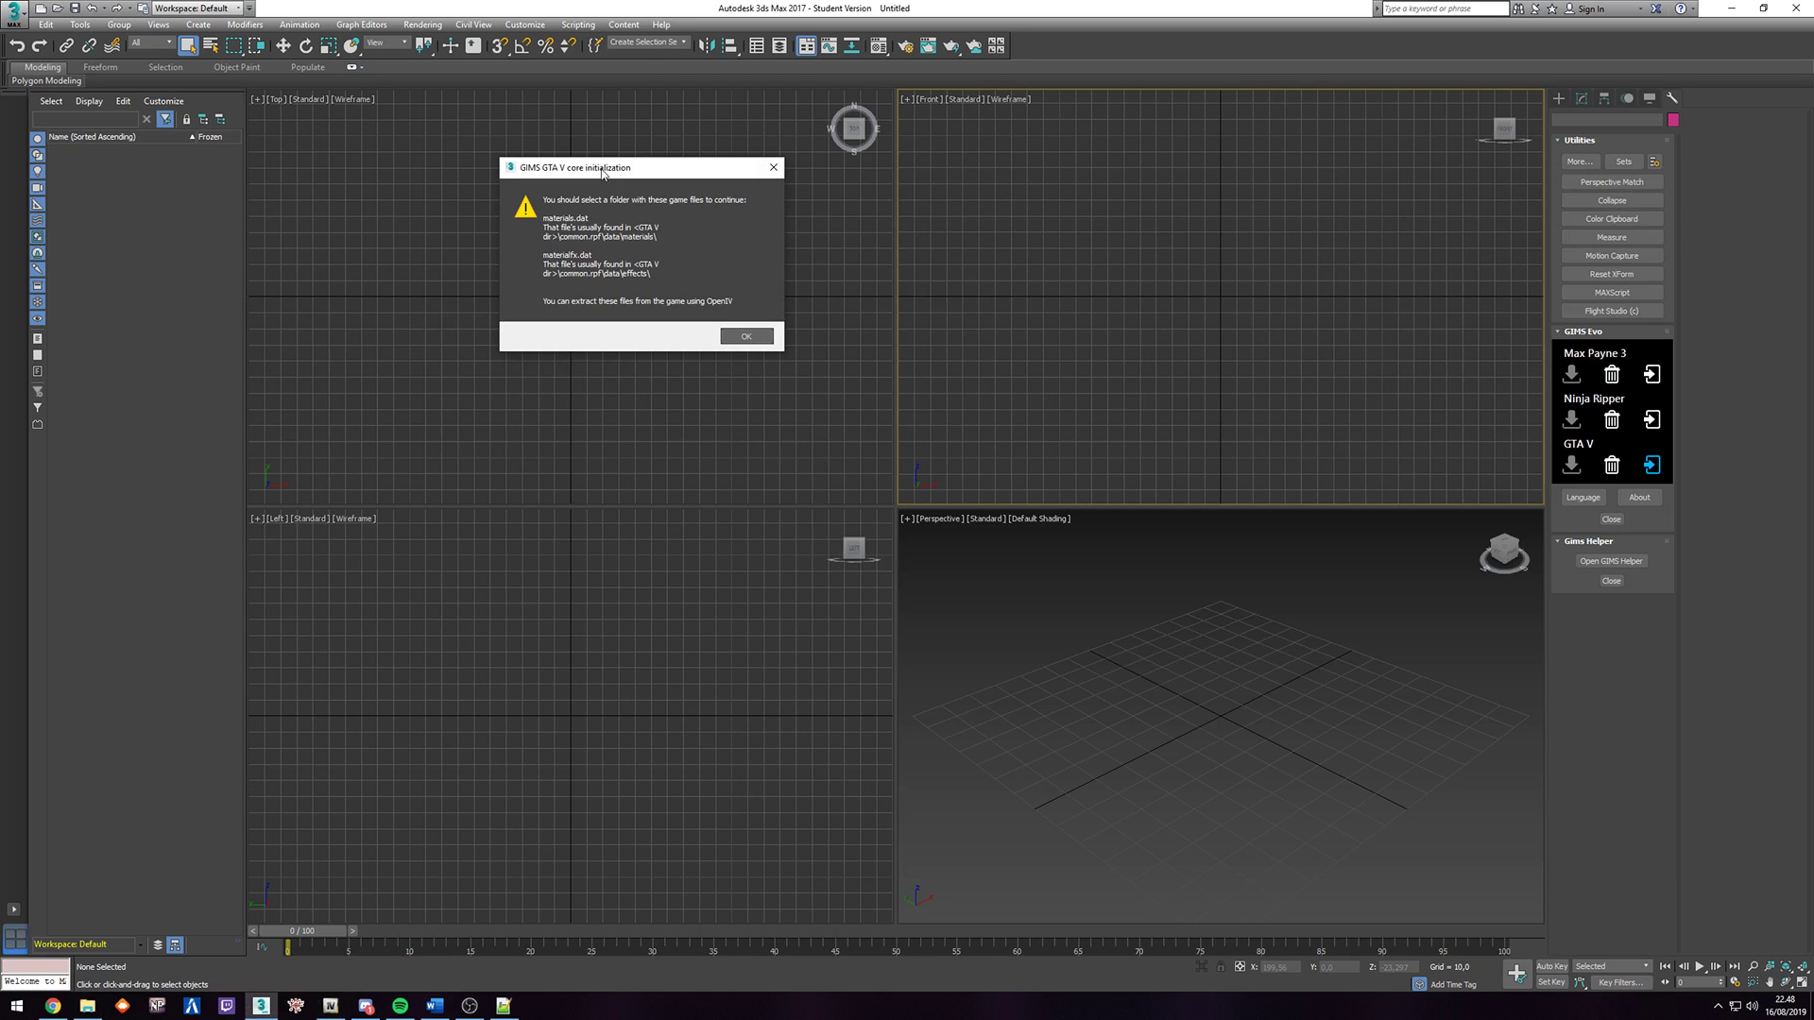
{"action": "left_click", "coordinate": [747, 336]}
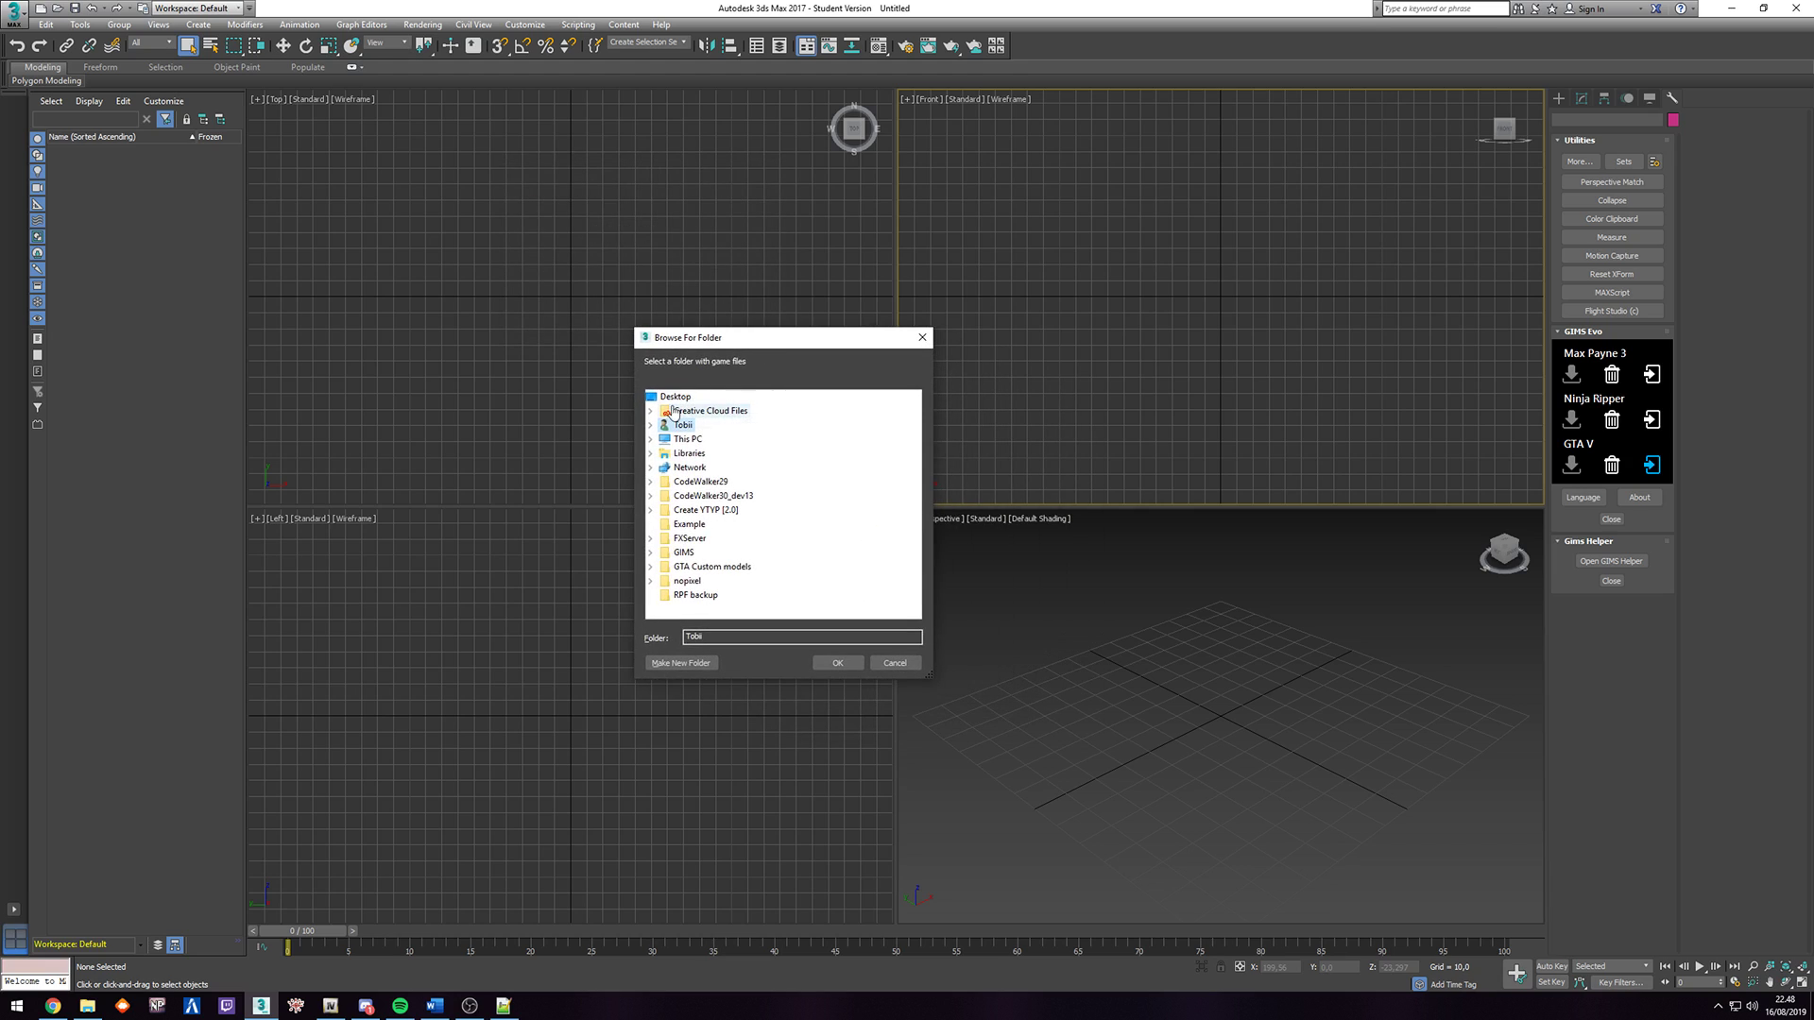
{"action": "double_click", "coordinate": [701, 458]}
{"action": "double_click", "coordinate": [715, 480]}
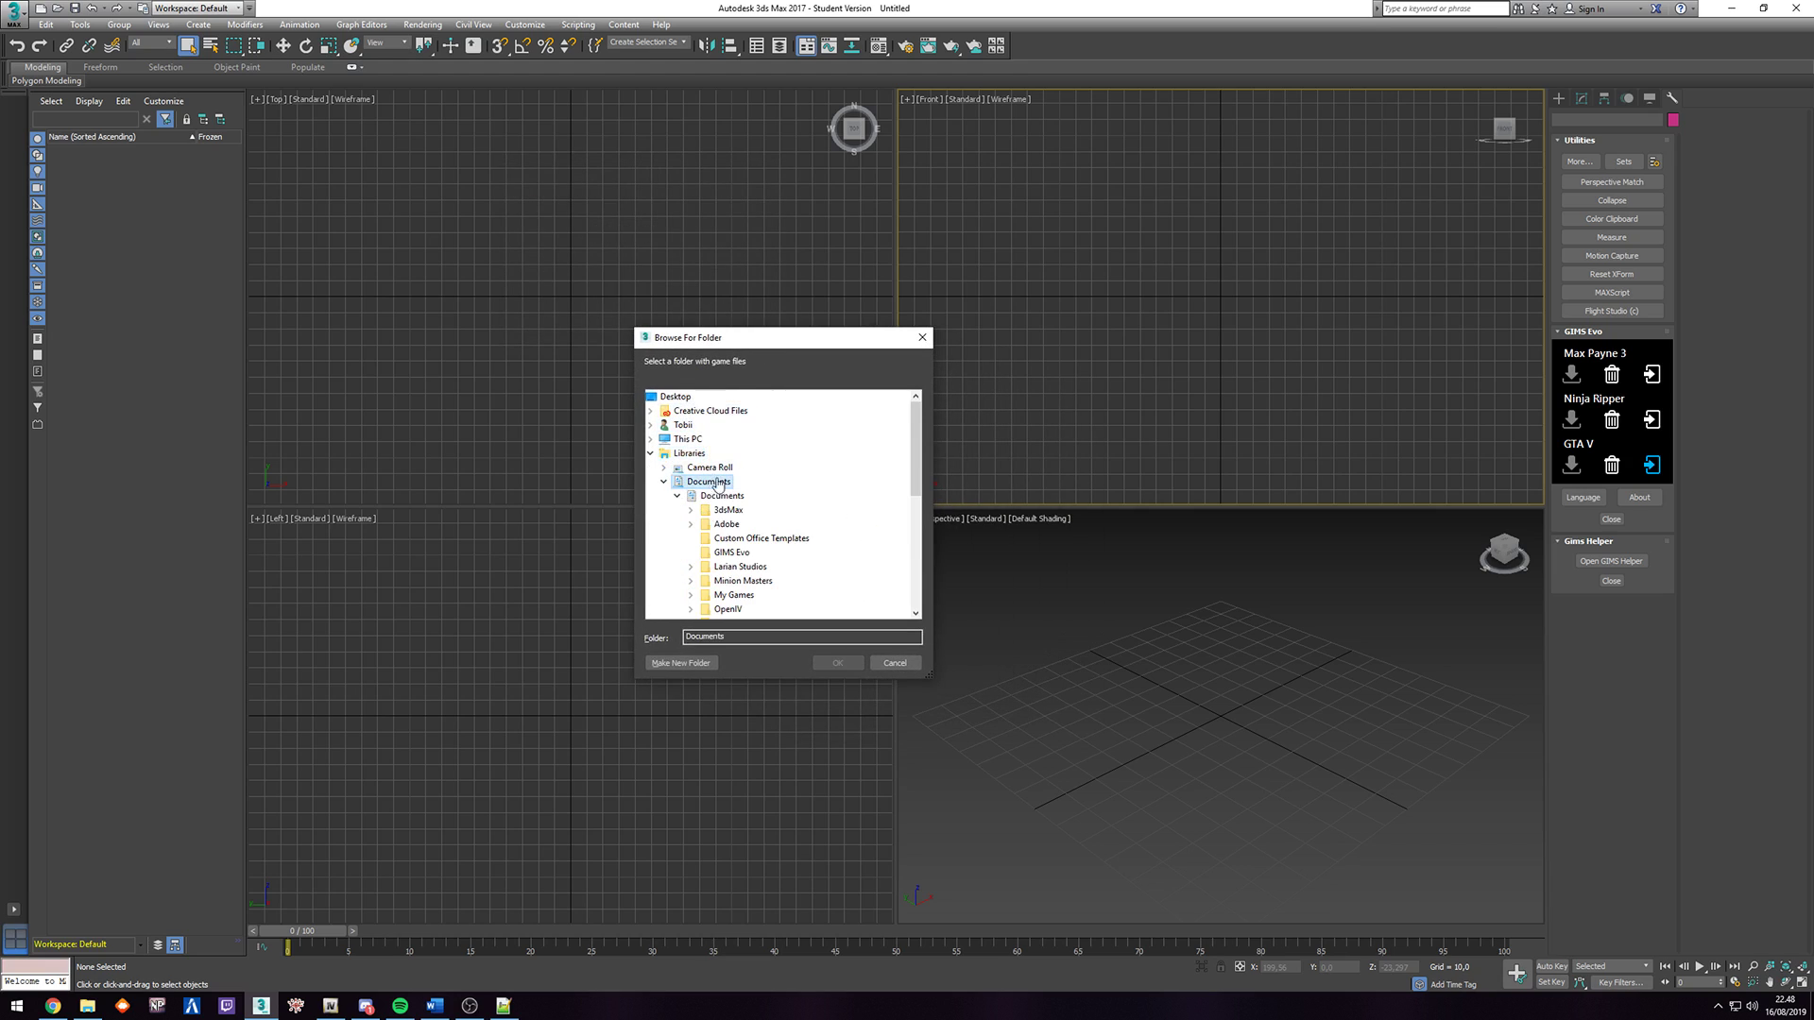
{"action": "scroll", "coordinate": [862, 479], "scroll_direction": "down", "scroll_amount": 1}
{"action": "scroll", "coordinate": [861, 479], "scroll_direction": "down", "scroll_amount": 1}
{"action": "left_click", "coordinate": [733, 468]}
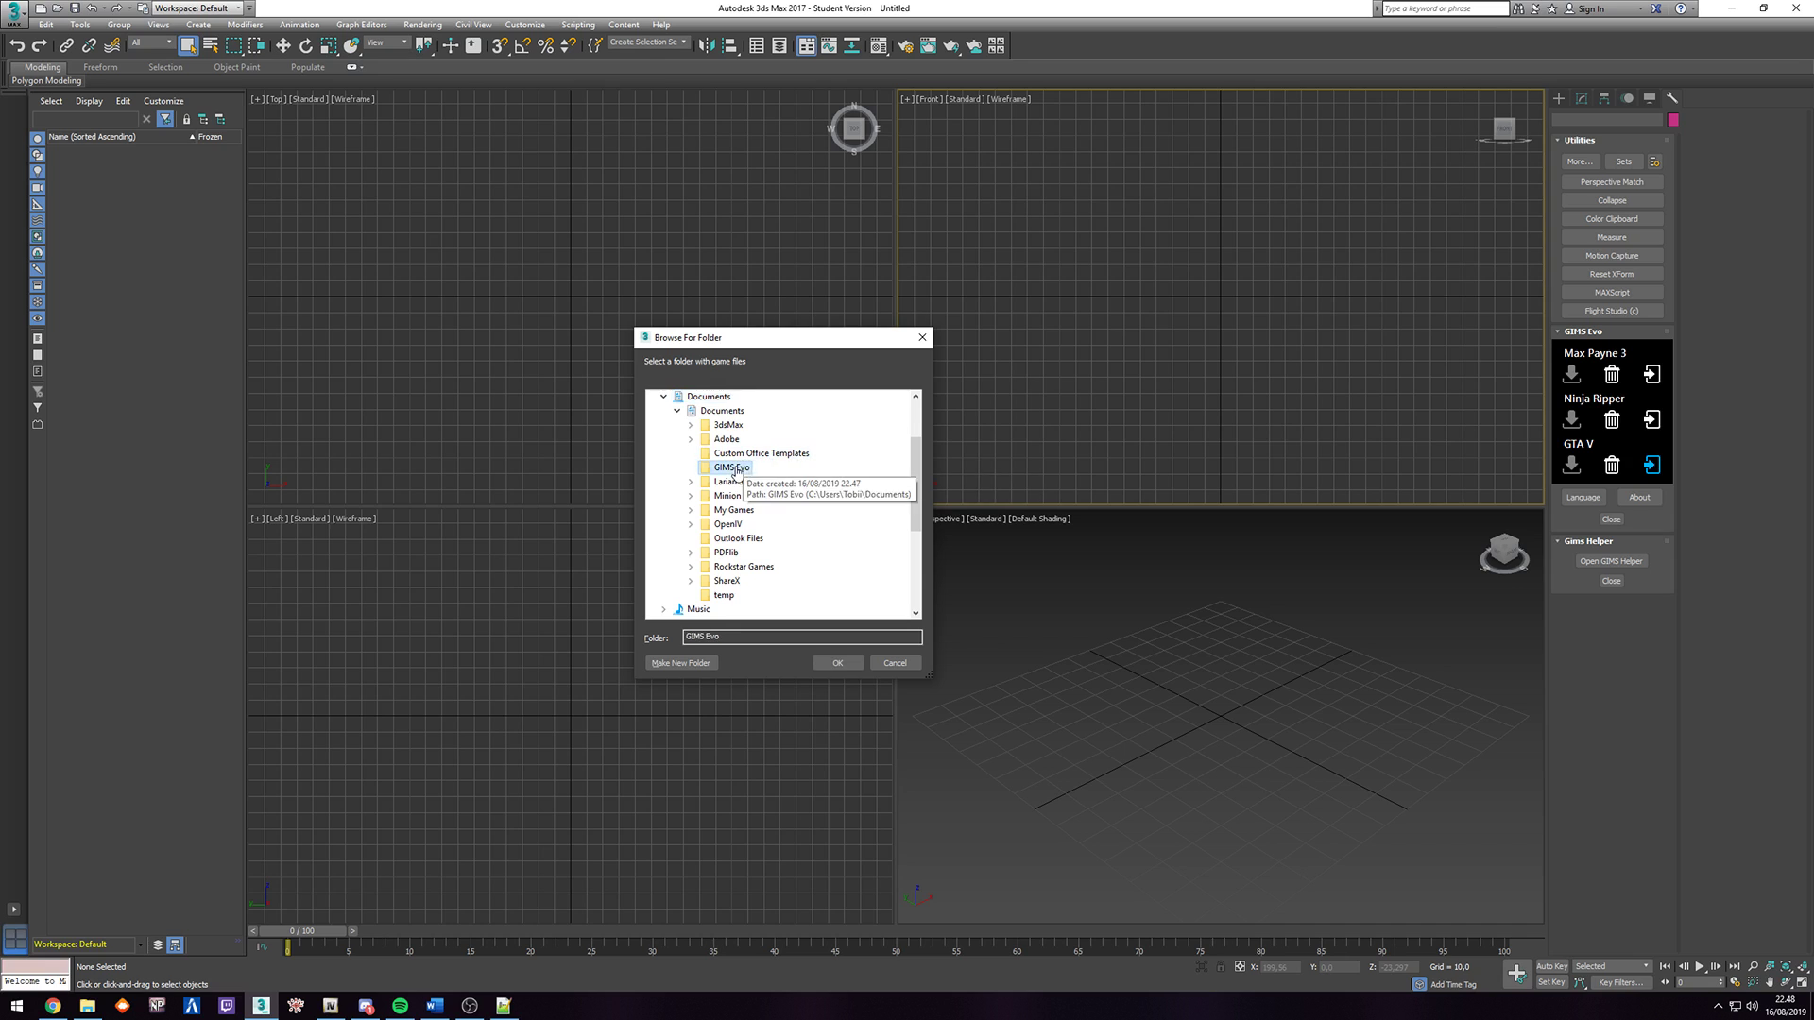
{"action": "left_click", "coordinate": [837, 663]}
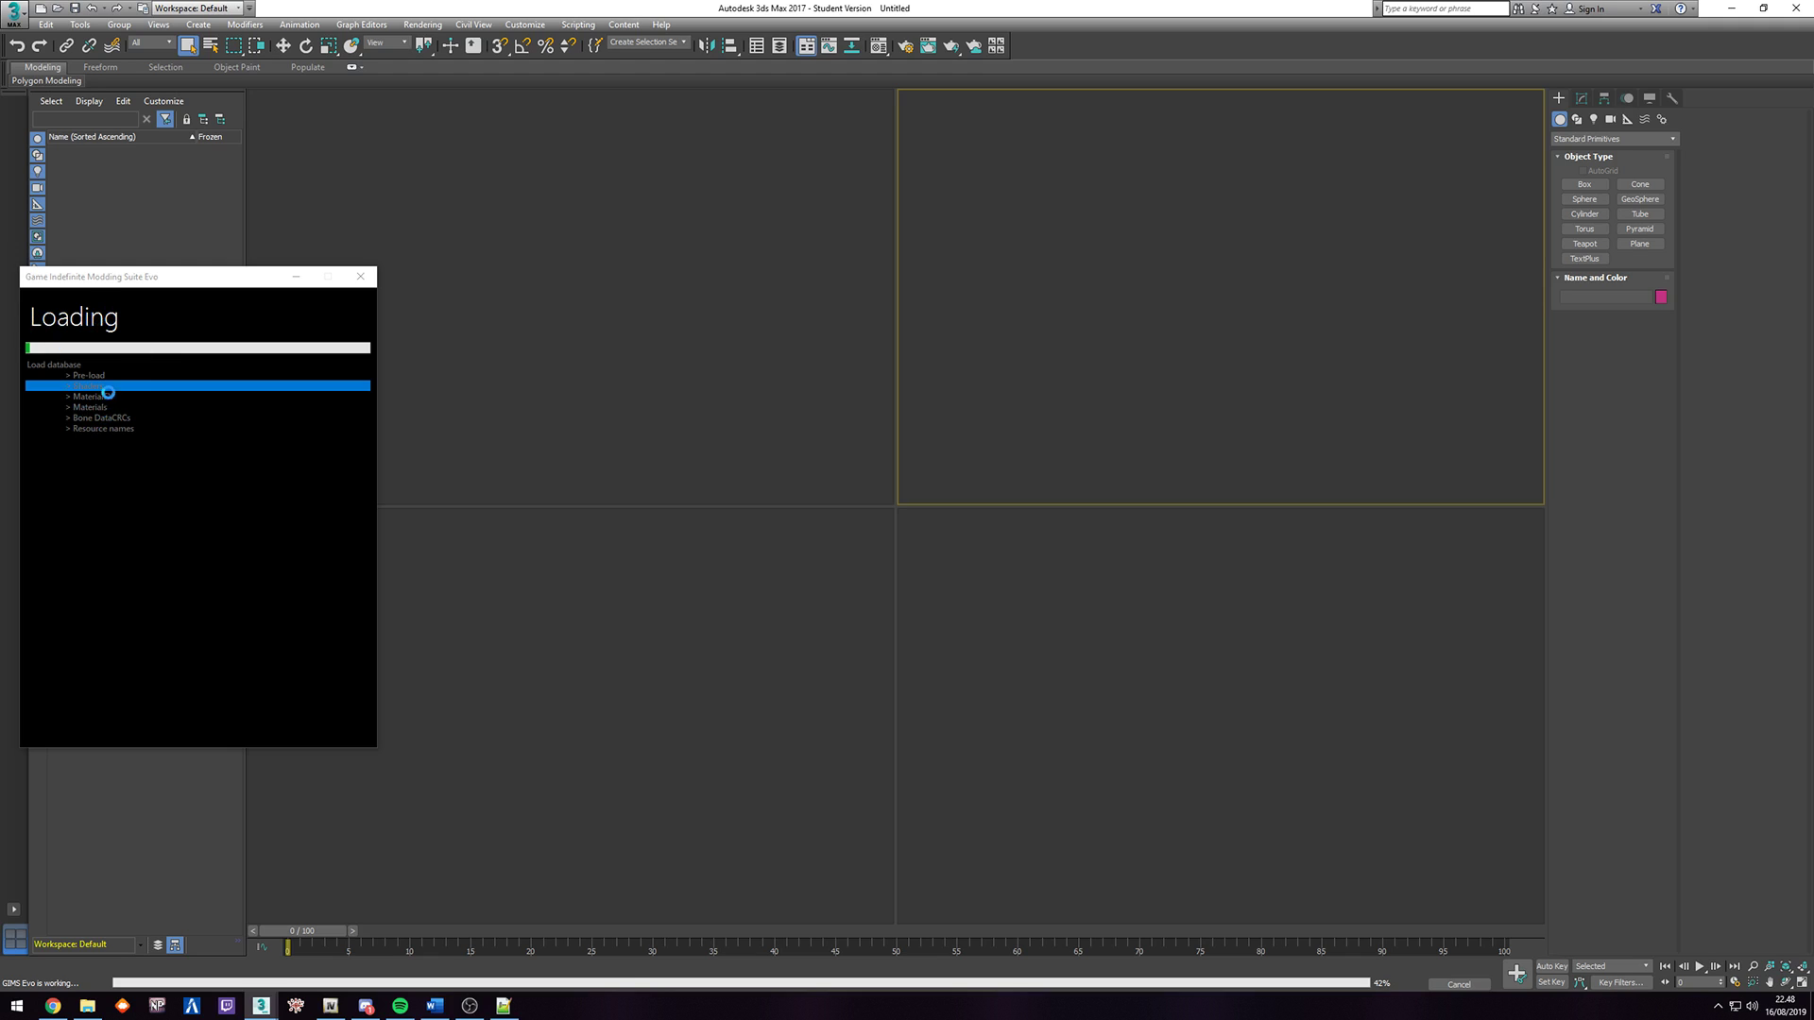
{"action": "left_click_drag", "start_coordinate": [117, 286], "coordinate": [143, 376]}
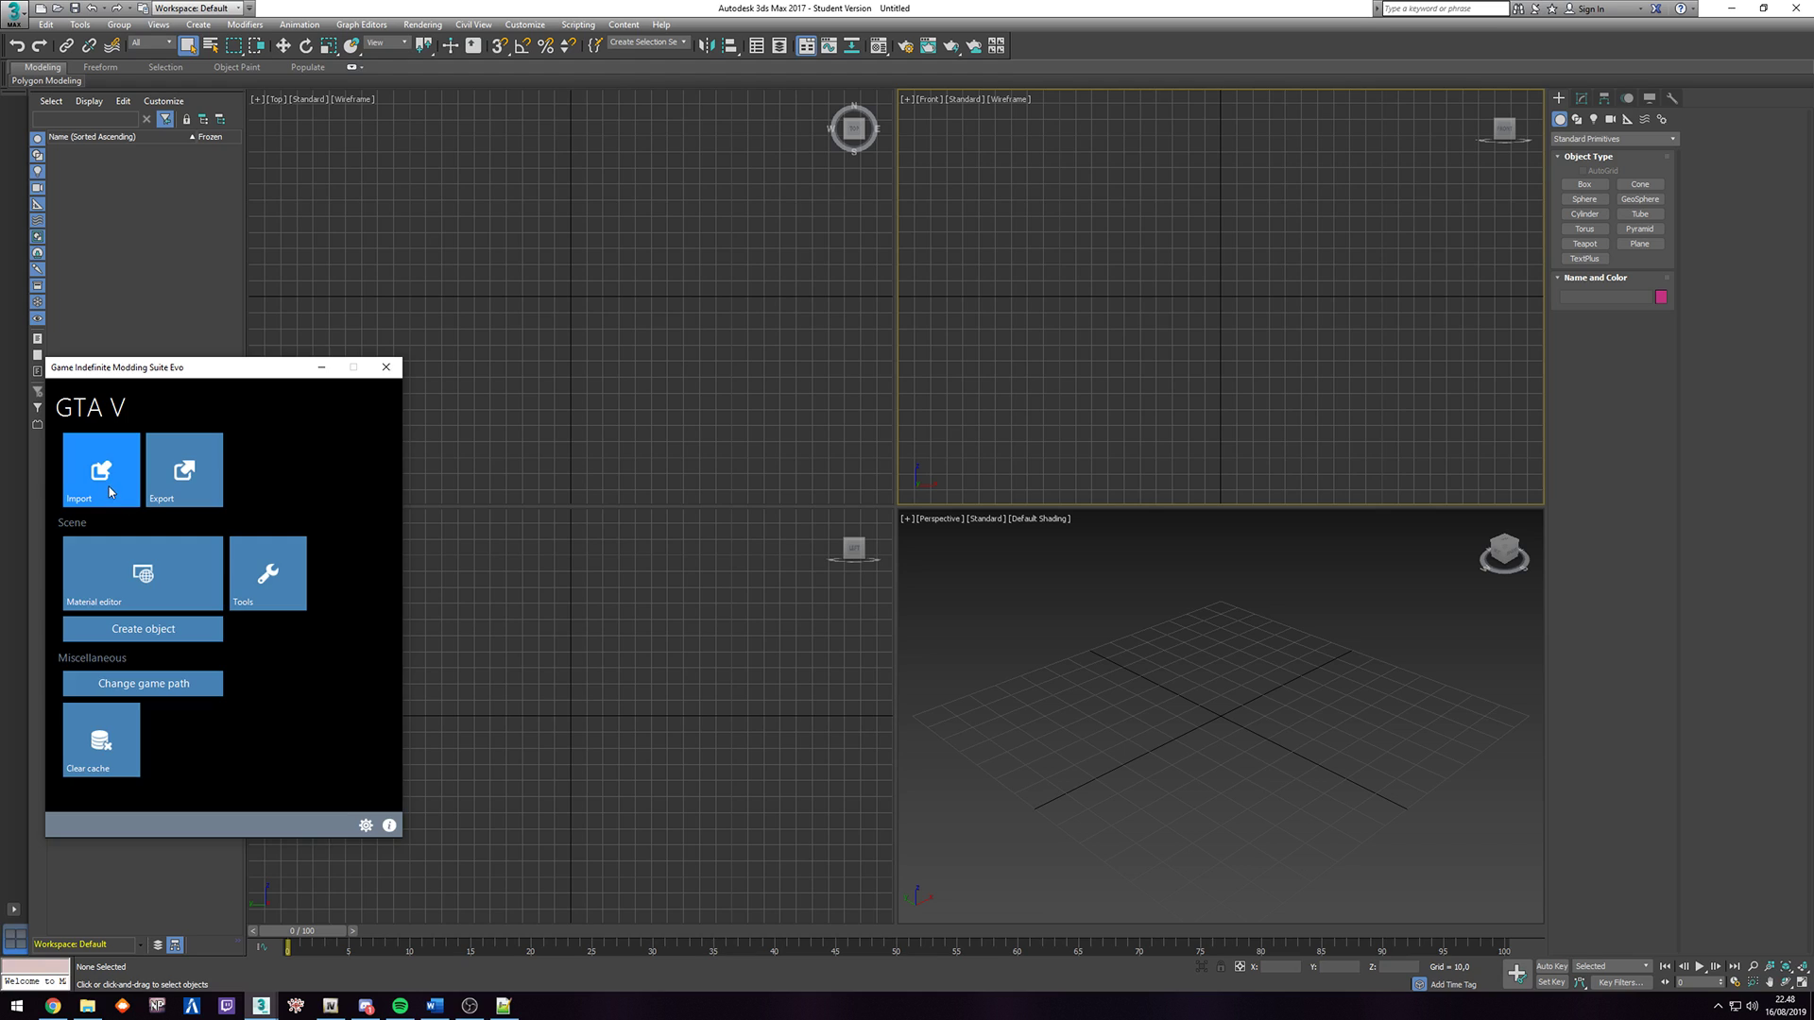
In OpenIV, search all archives for 'toilet'.
{"action": "left_click", "coordinate": [340, 1001]}
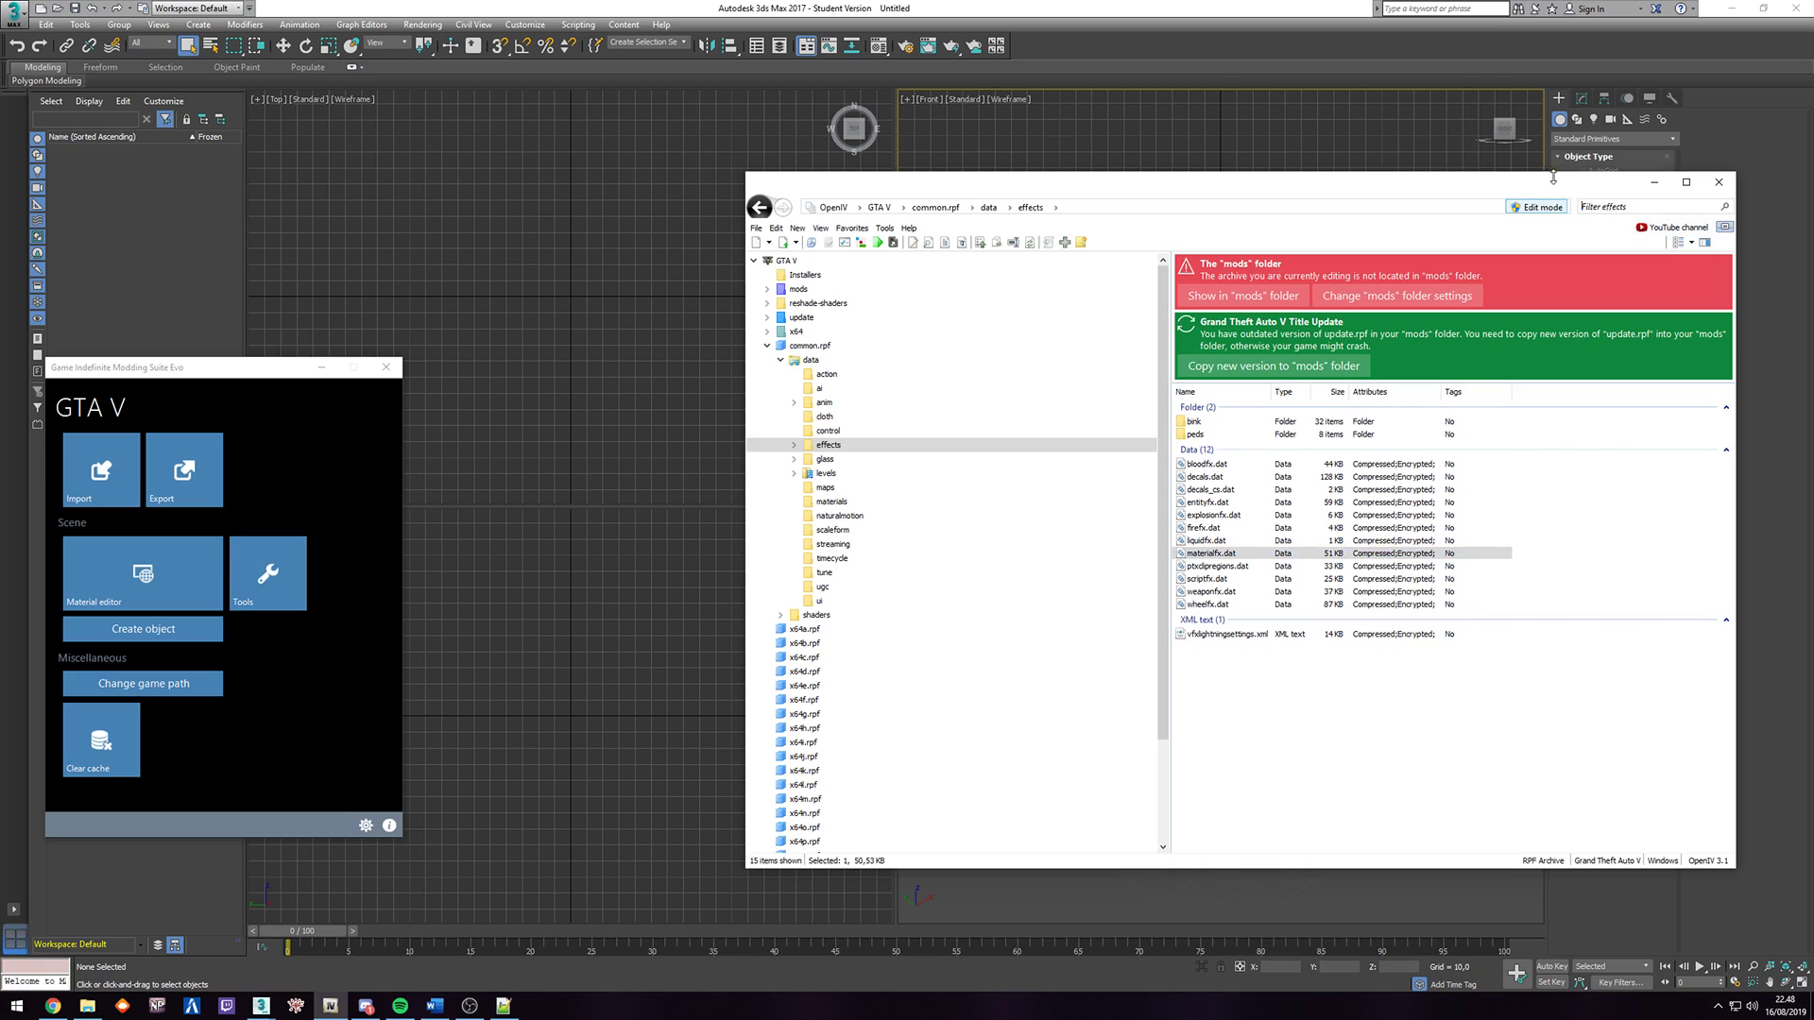
{"action": "left_click_drag", "start_coordinate": [1542, 184], "coordinate": [1523, 180]}
{"action": "scroll", "coordinate": [954, 540], "scroll_direction": "down", "scroll_amount": 3}
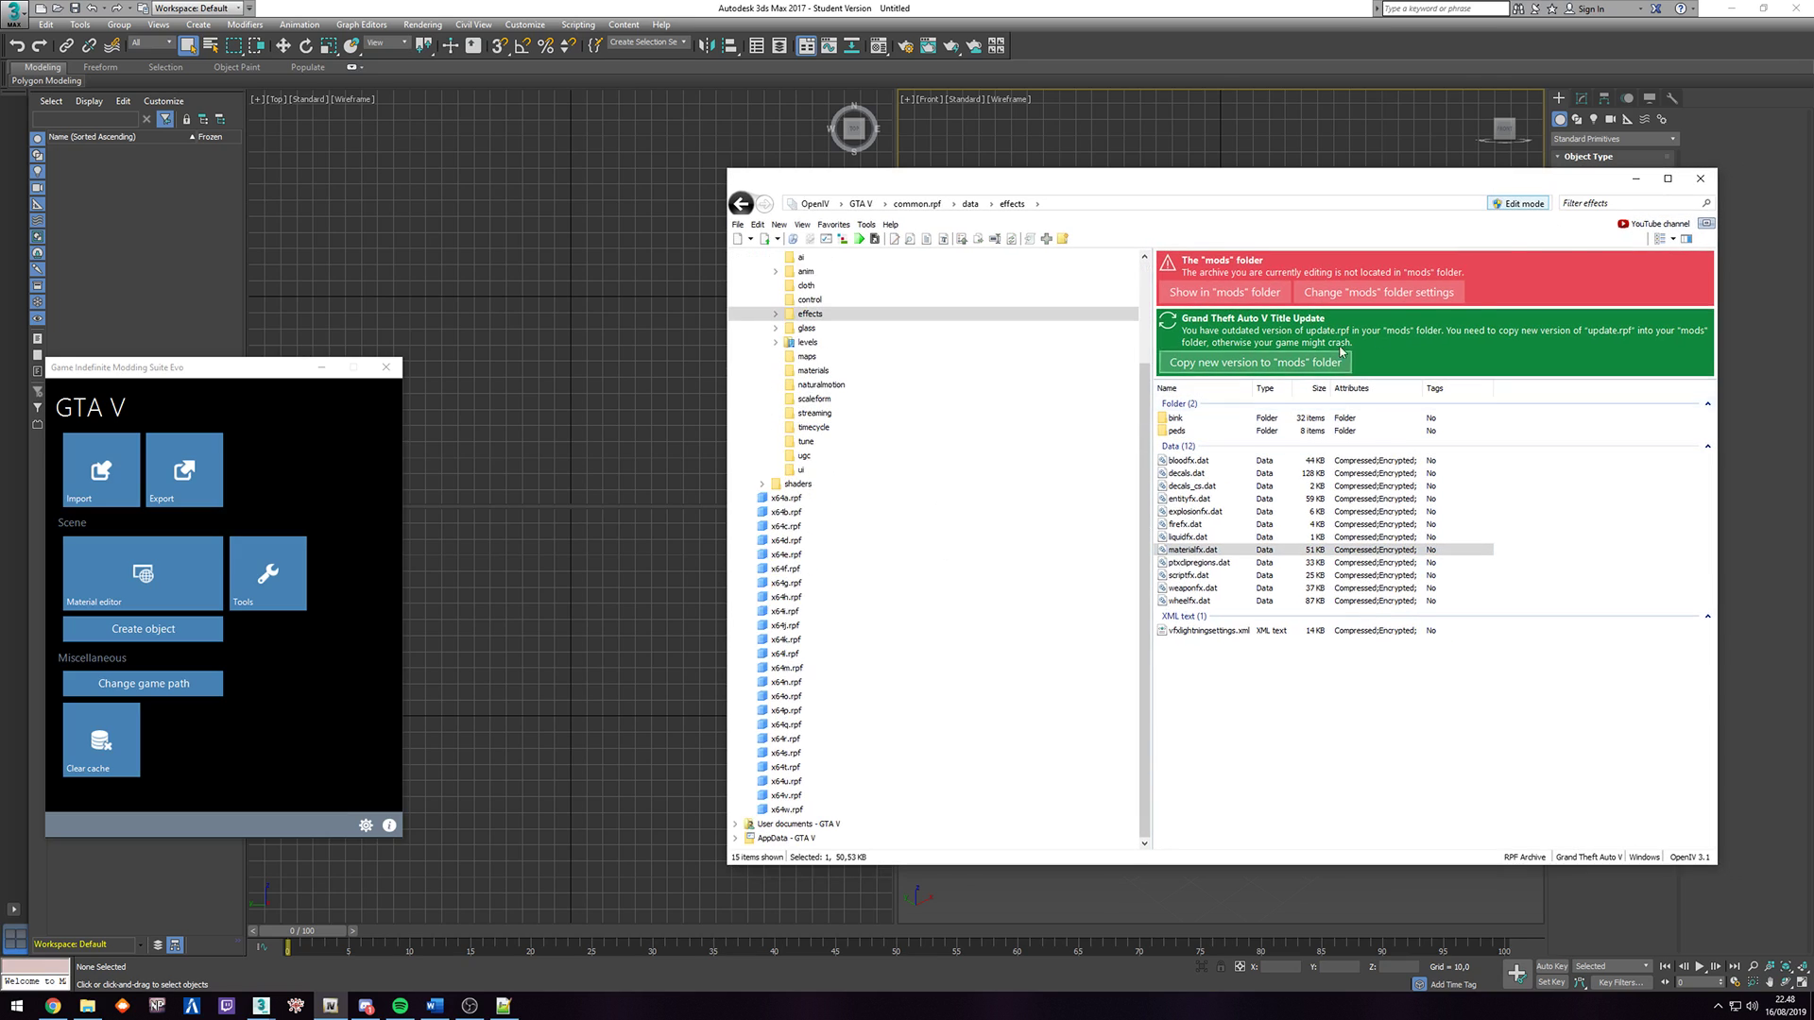
{"action": "left_click", "coordinate": [1600, 206]}
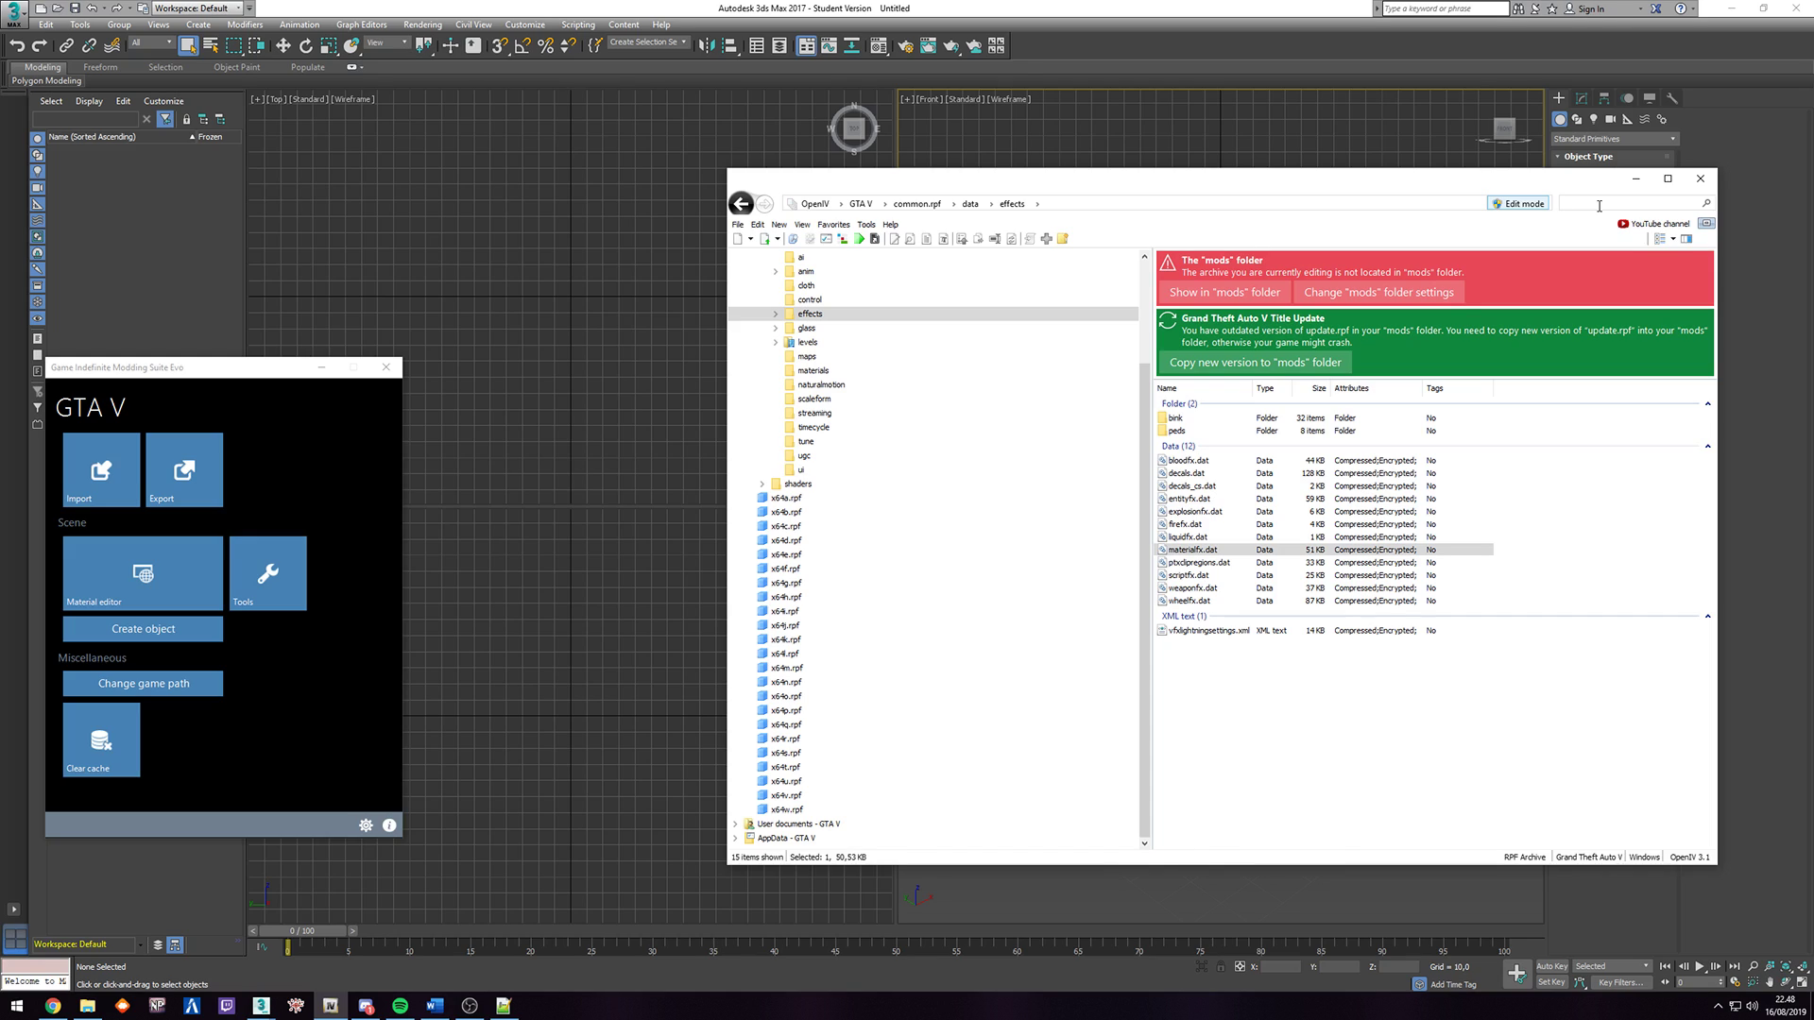
{"action": "type", "text": "toilet"}
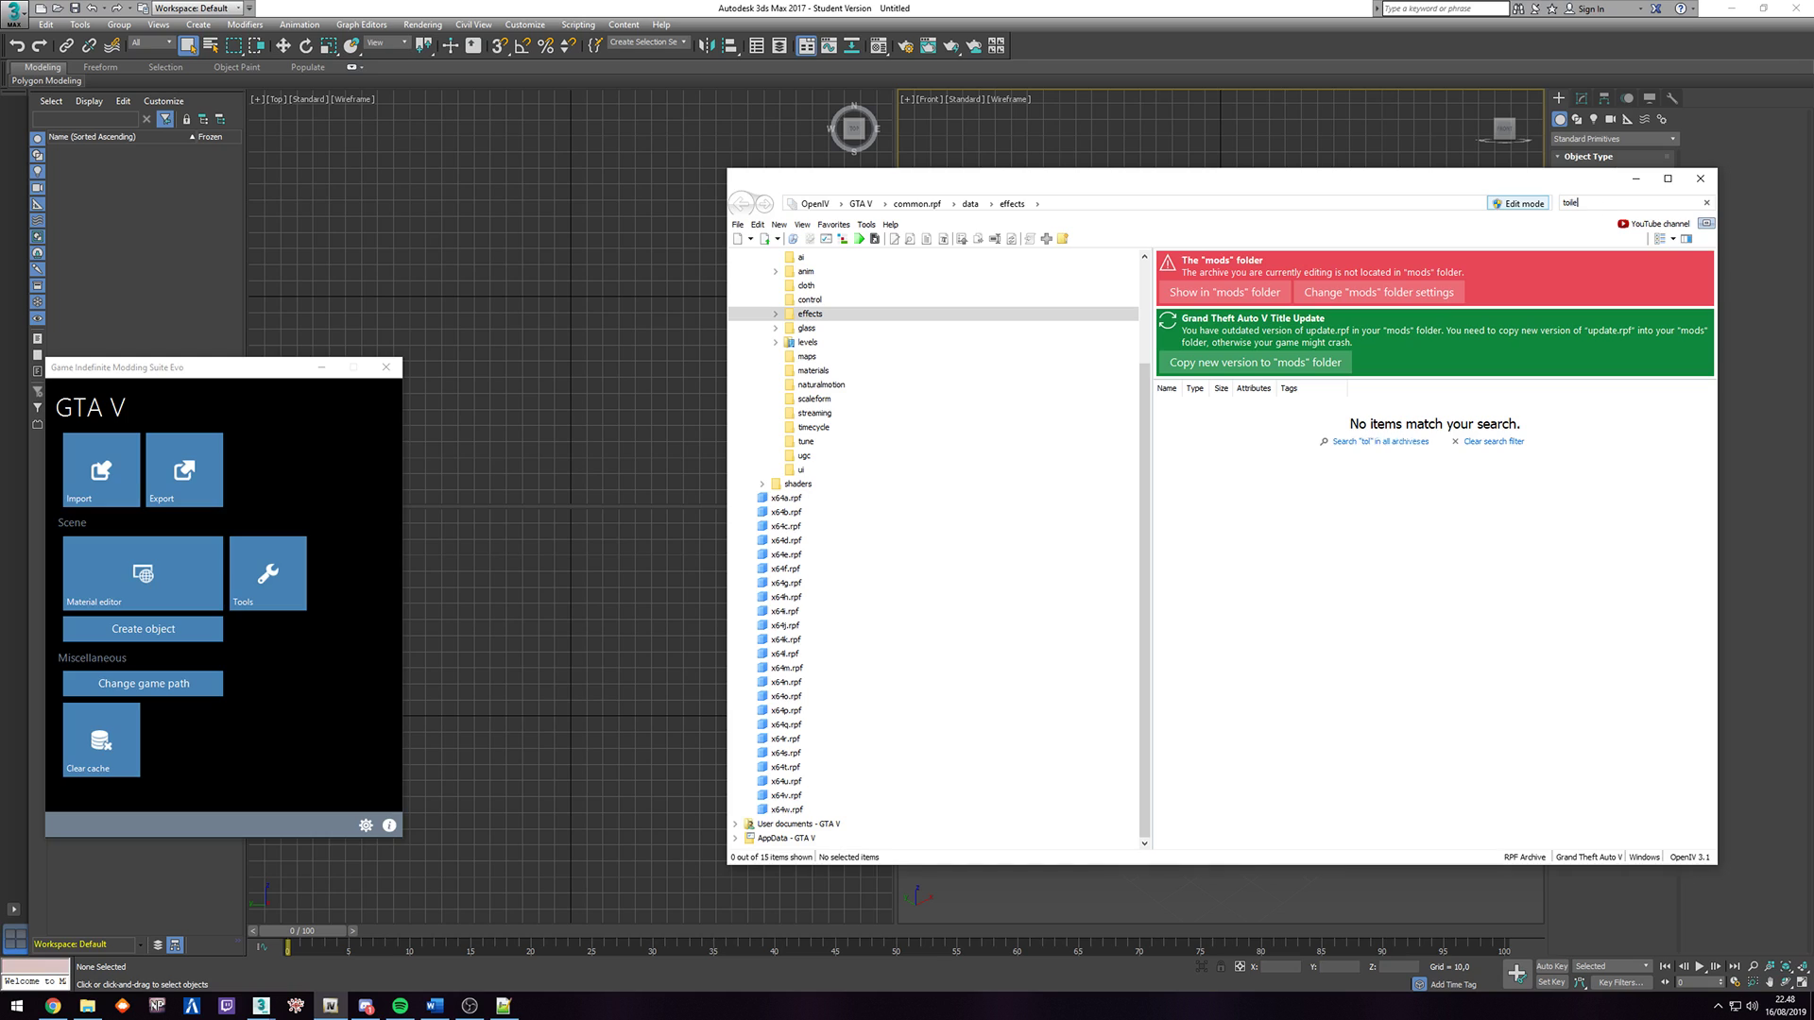
{"action": "left_click", "coordinate": [1365, 442]}
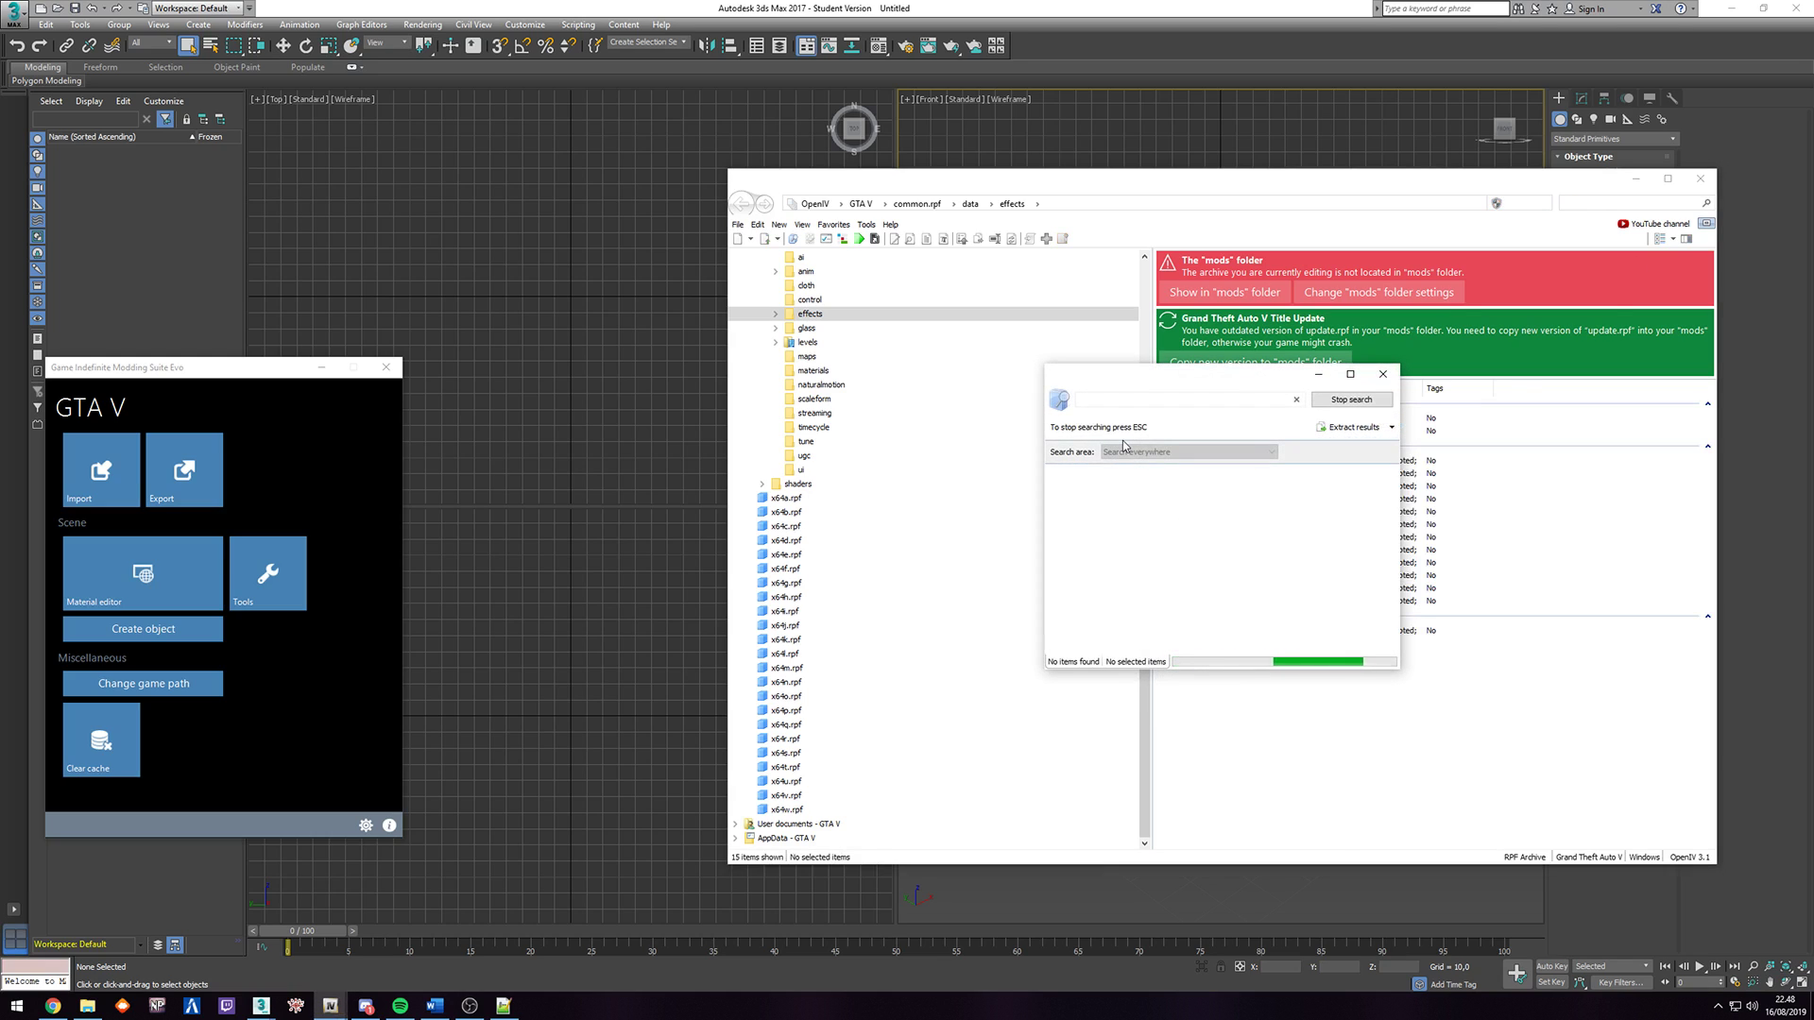
Open the x17dlc_int_sub.rpf result and preview xm_int_sub_toiletdr.ydr in the 3D Model Viewer.
{"action": "left_click_drag", "start_coordinate": [1113, 366], "coordinate": [852, 273]}
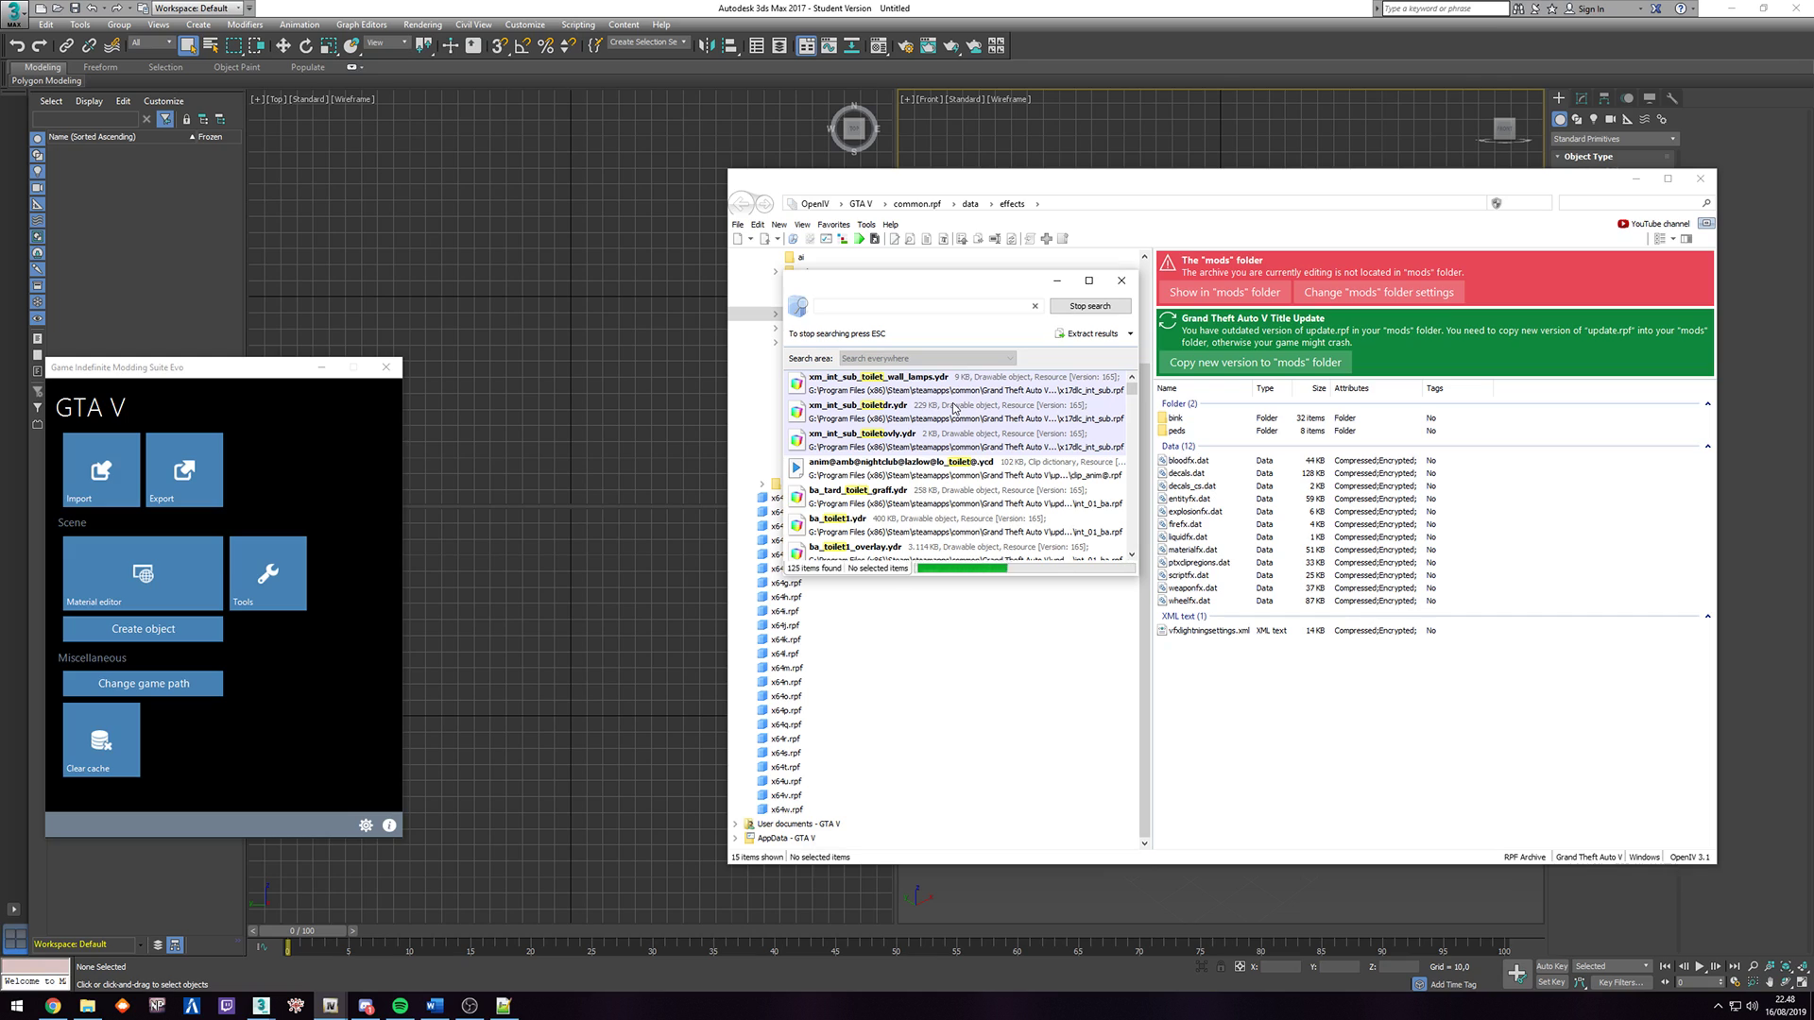
{"action": "double_click", "coordinate": [850, 427]}
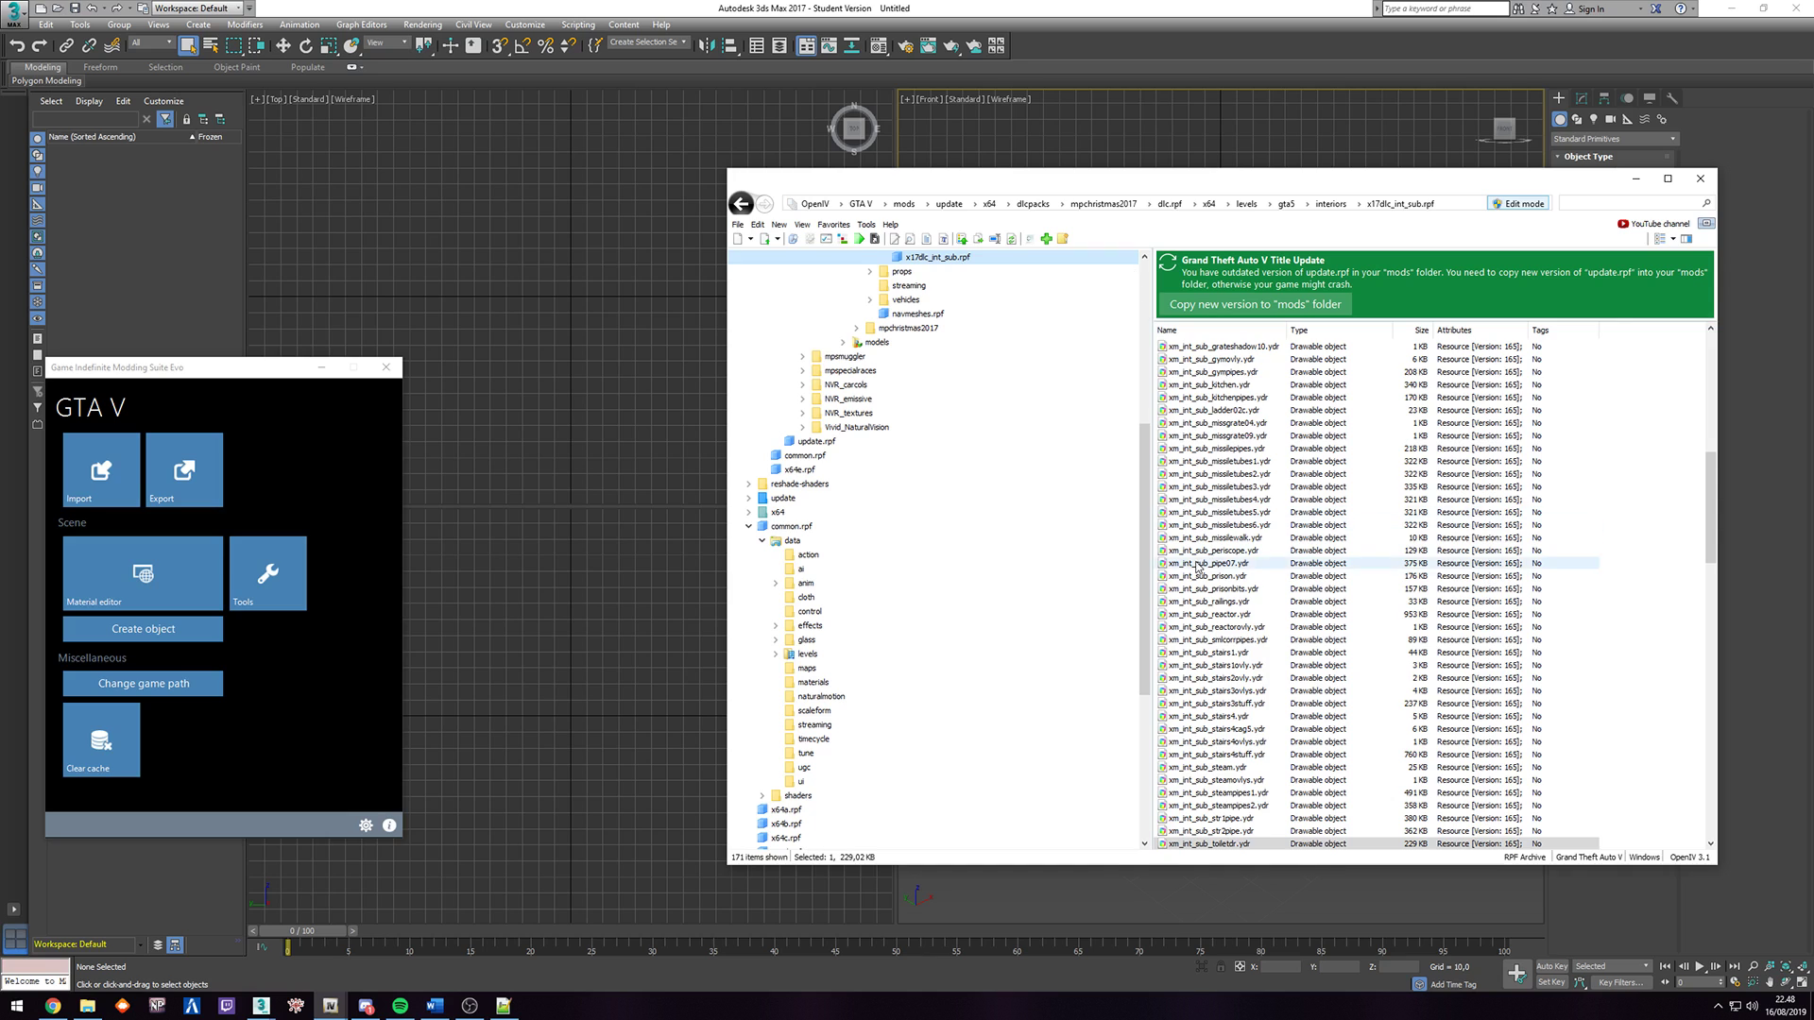
{"action": "double_click", "coordinate": [1236, 556]}
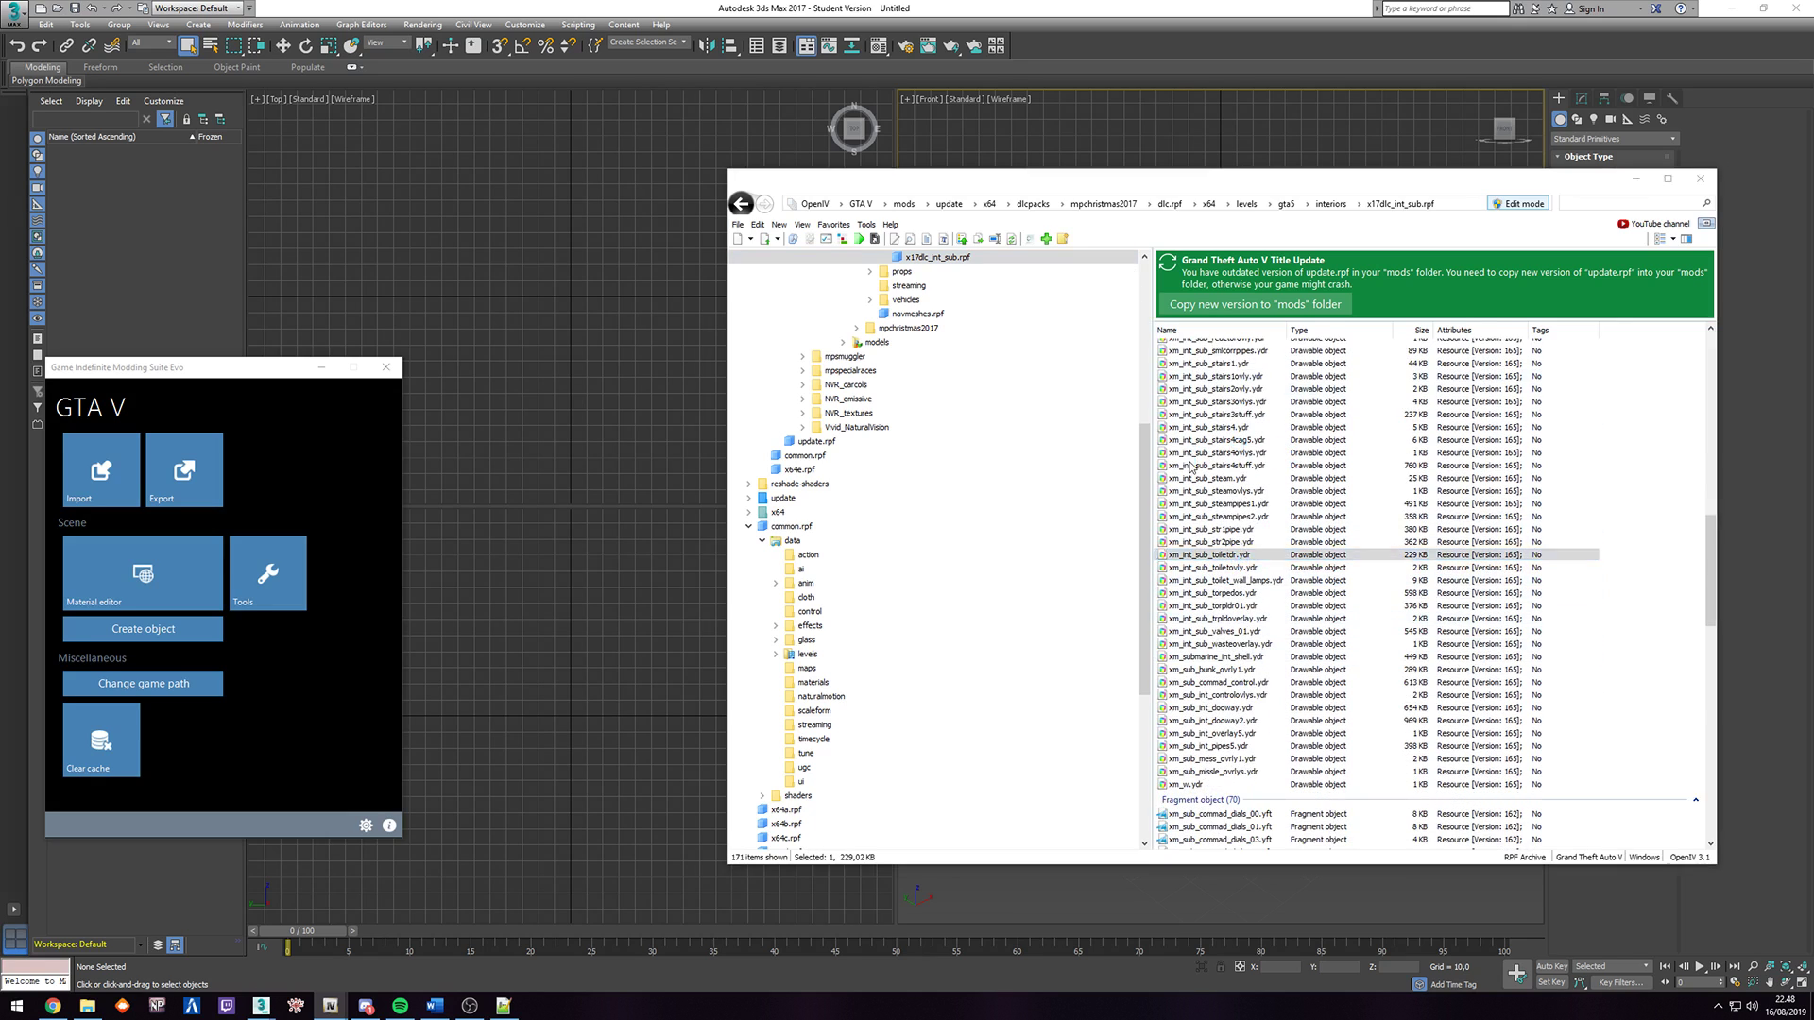
{"action": "left_click_drag", "start_coordinate": [1043, 557], "coordinate": [882, 567]}
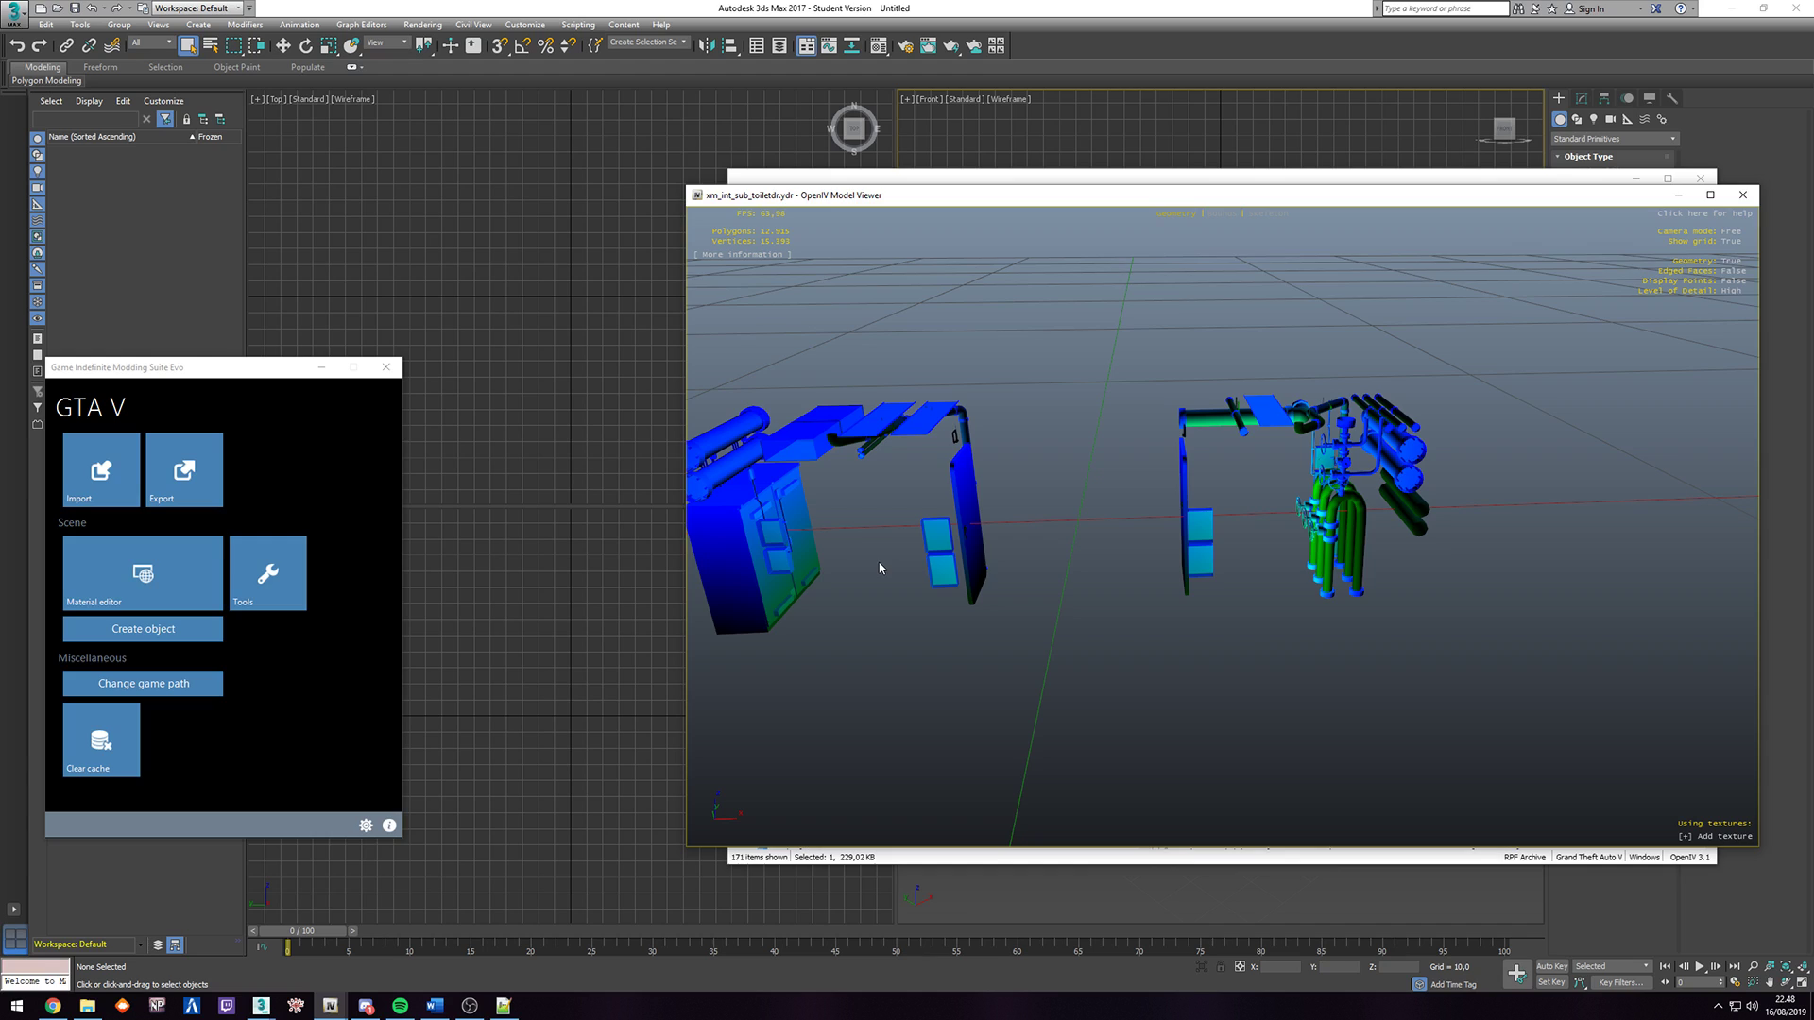
{"action": "key", "text": "Escape"}
Export xm_int_sub_toiletdr.ydr to openFormats (.odr) into a new 'Toilet' folder under Tutorial.
{"action": "right_click", "coordinate": [1231, 556]}
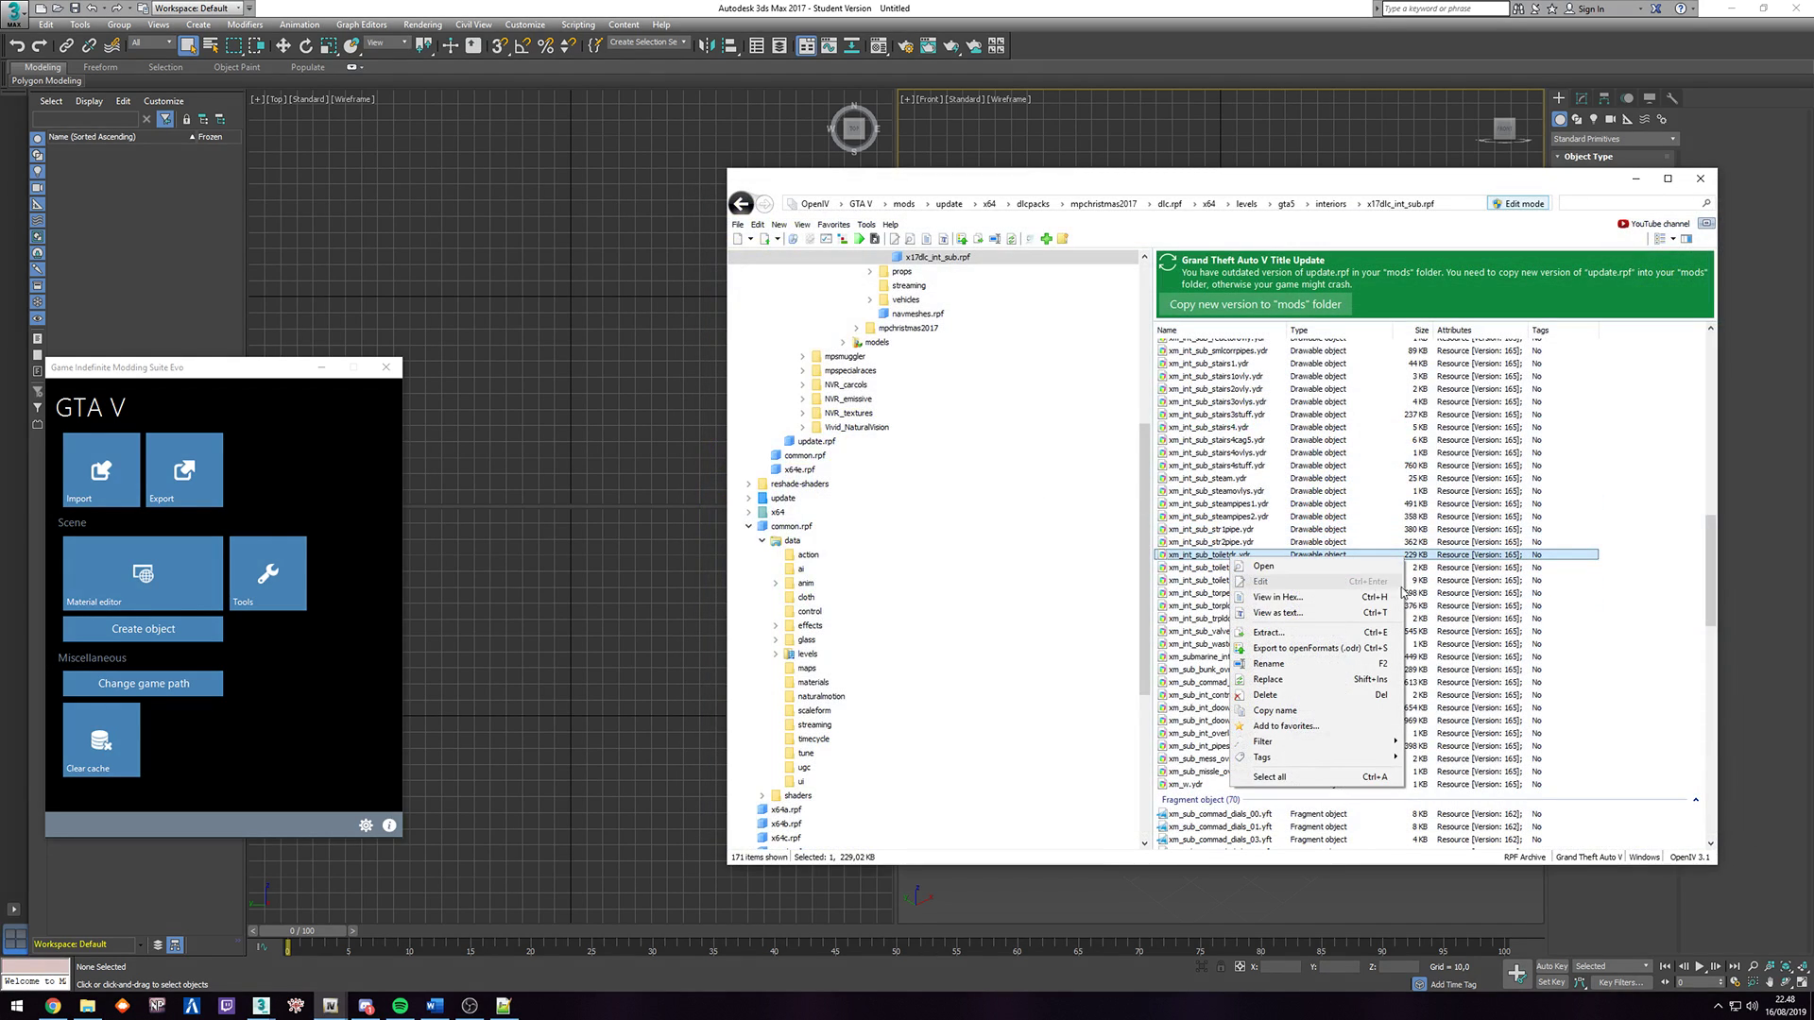
{"action": "left_click", "coordinate": [1322, 650]}
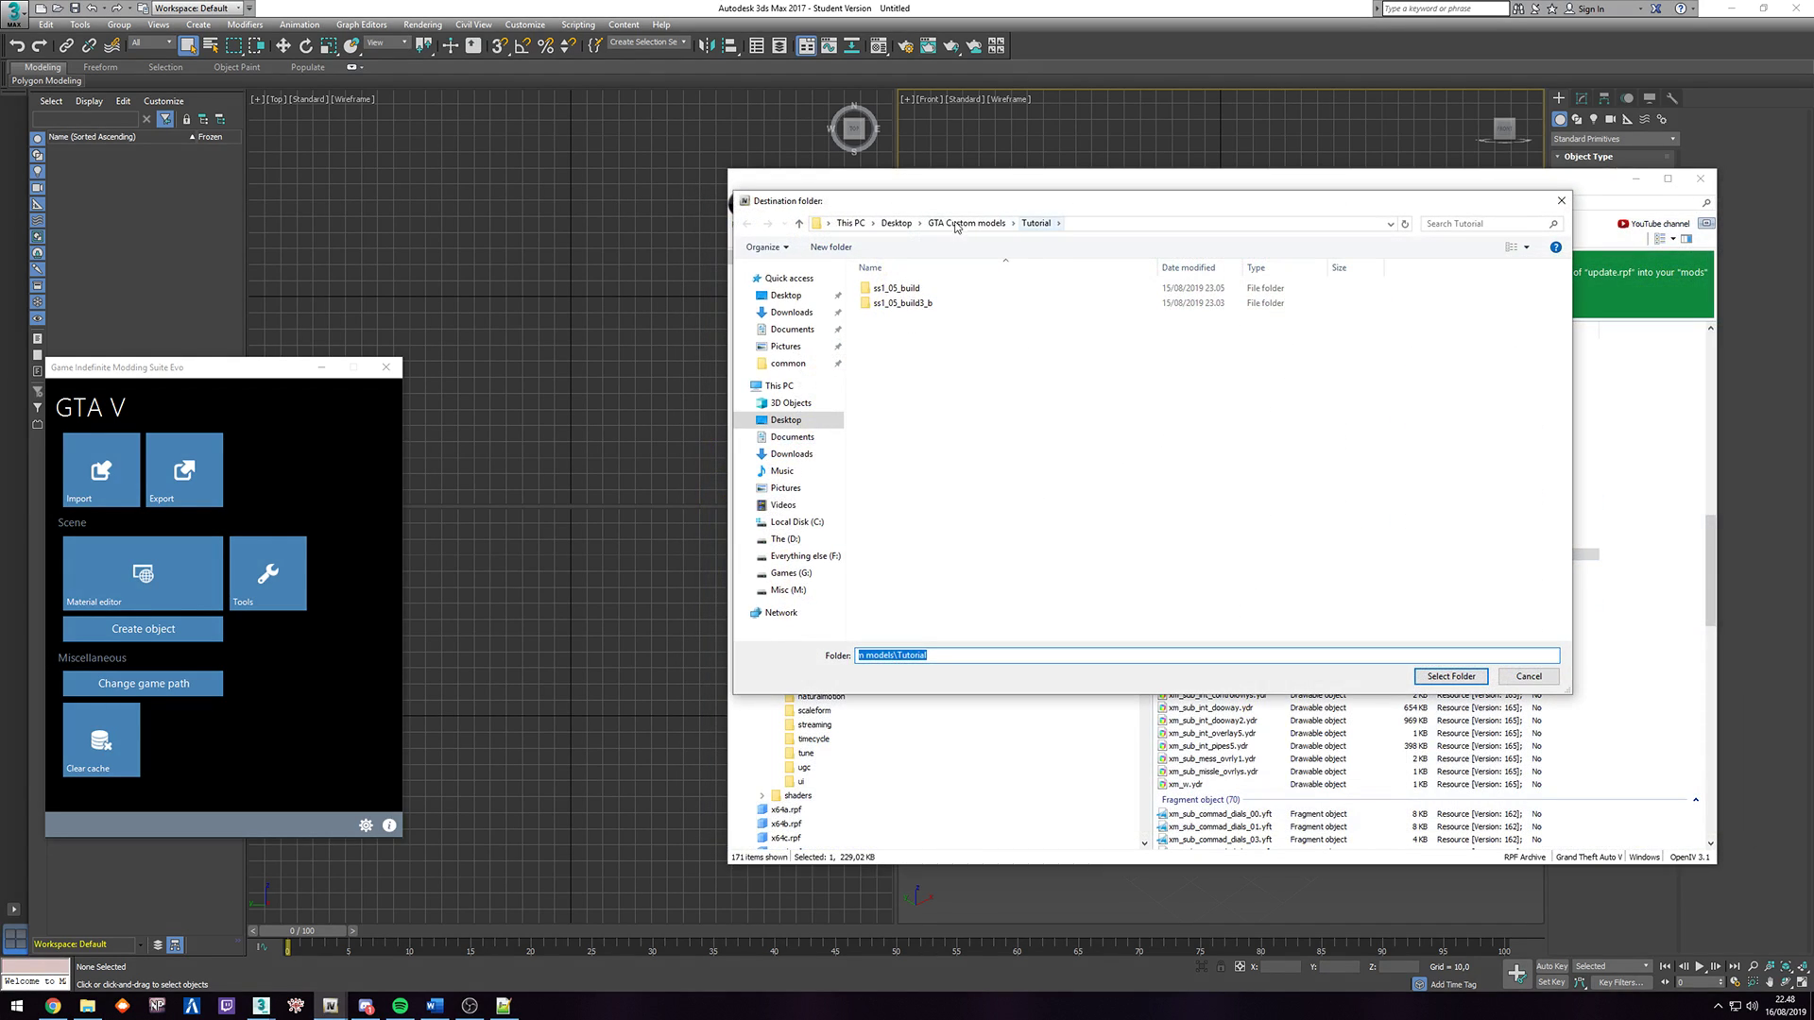
{"action": "right_click", "coordinate": [930, 383]}
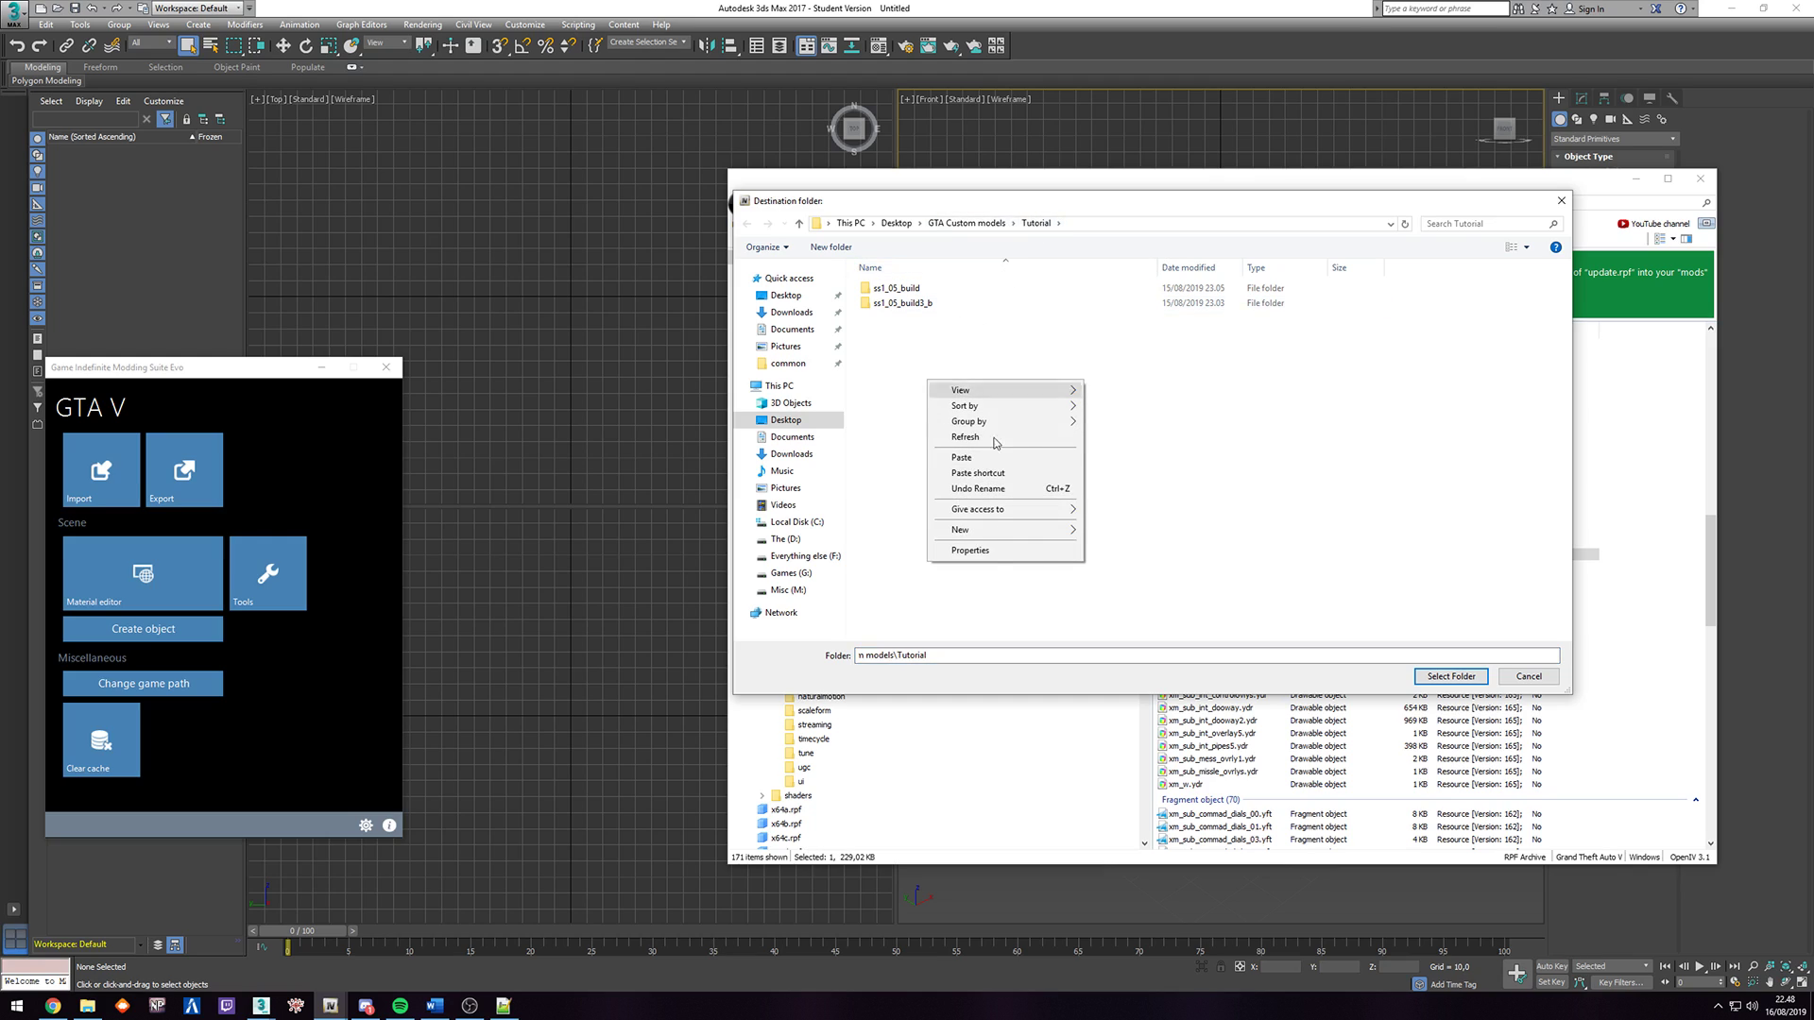
{"action": "mouse_move", "coordinate": [1017, 537]}
{"action": "left_click", "coordinate": [1142, 531]}
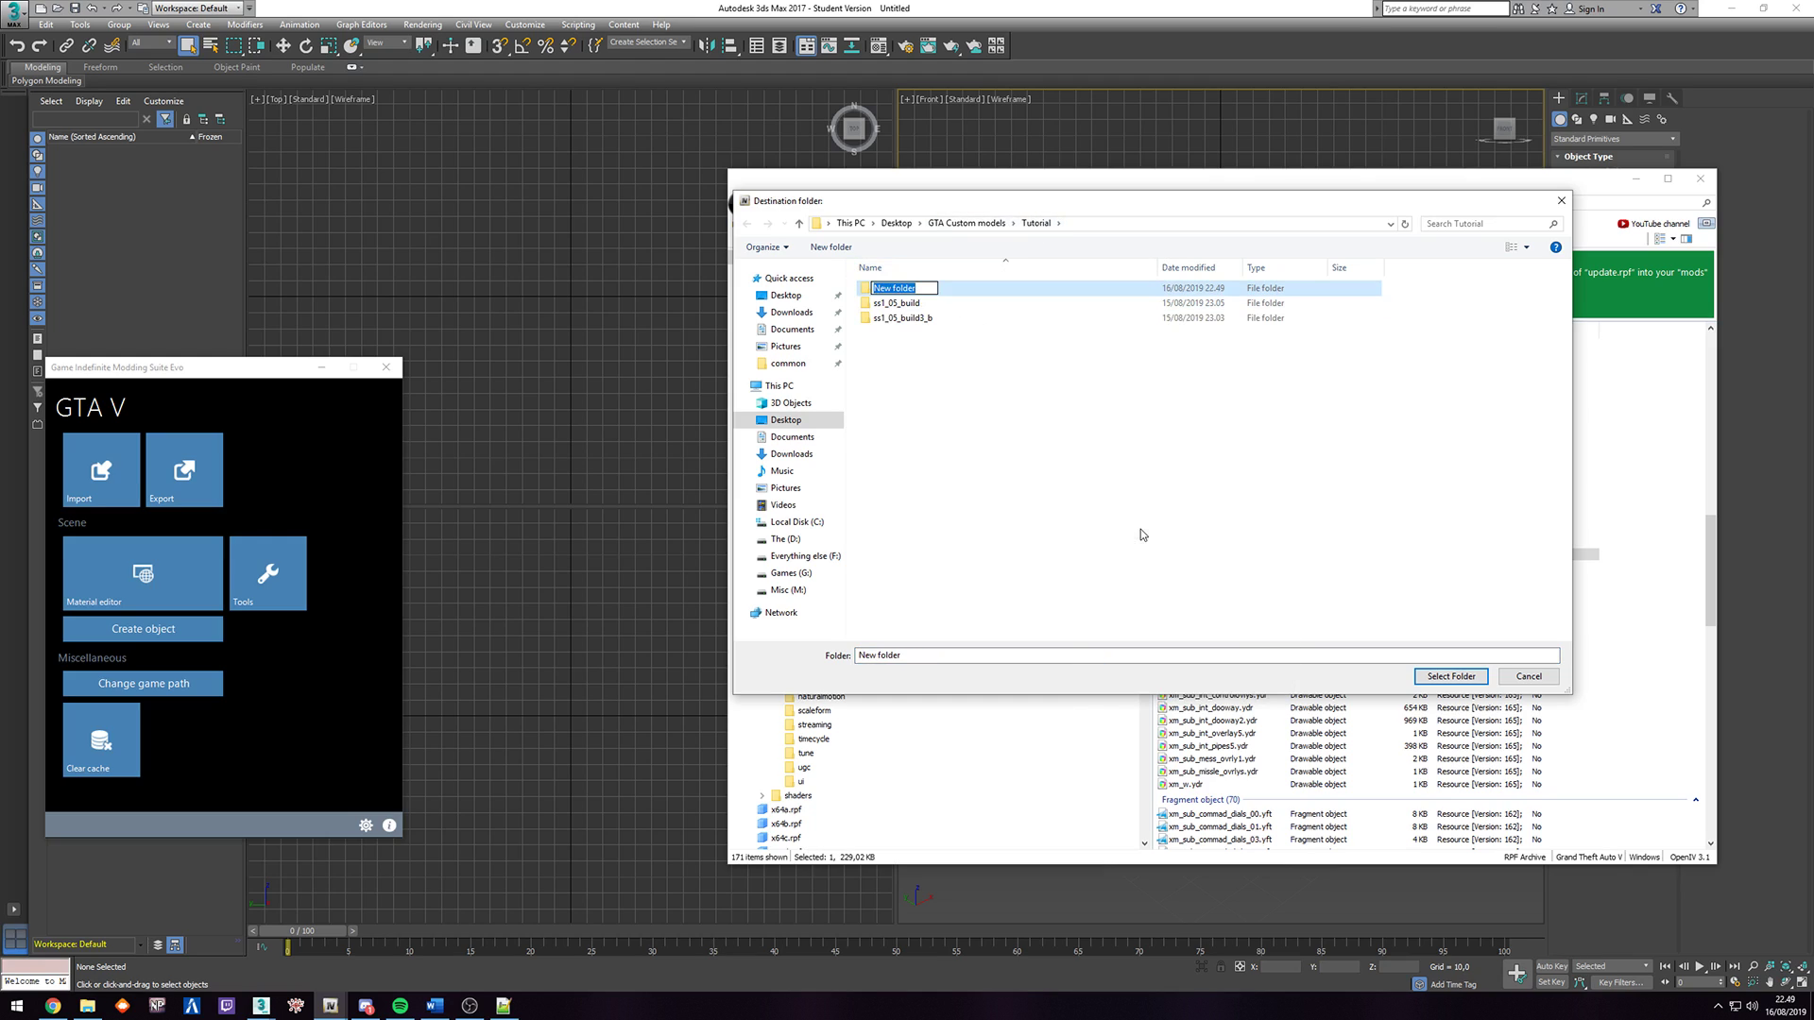
{"action": "type", "text": "Toilet"}
{"action": "key", "text": "Return"}
{"action": "double_click", "coordinate": [893, 319]}
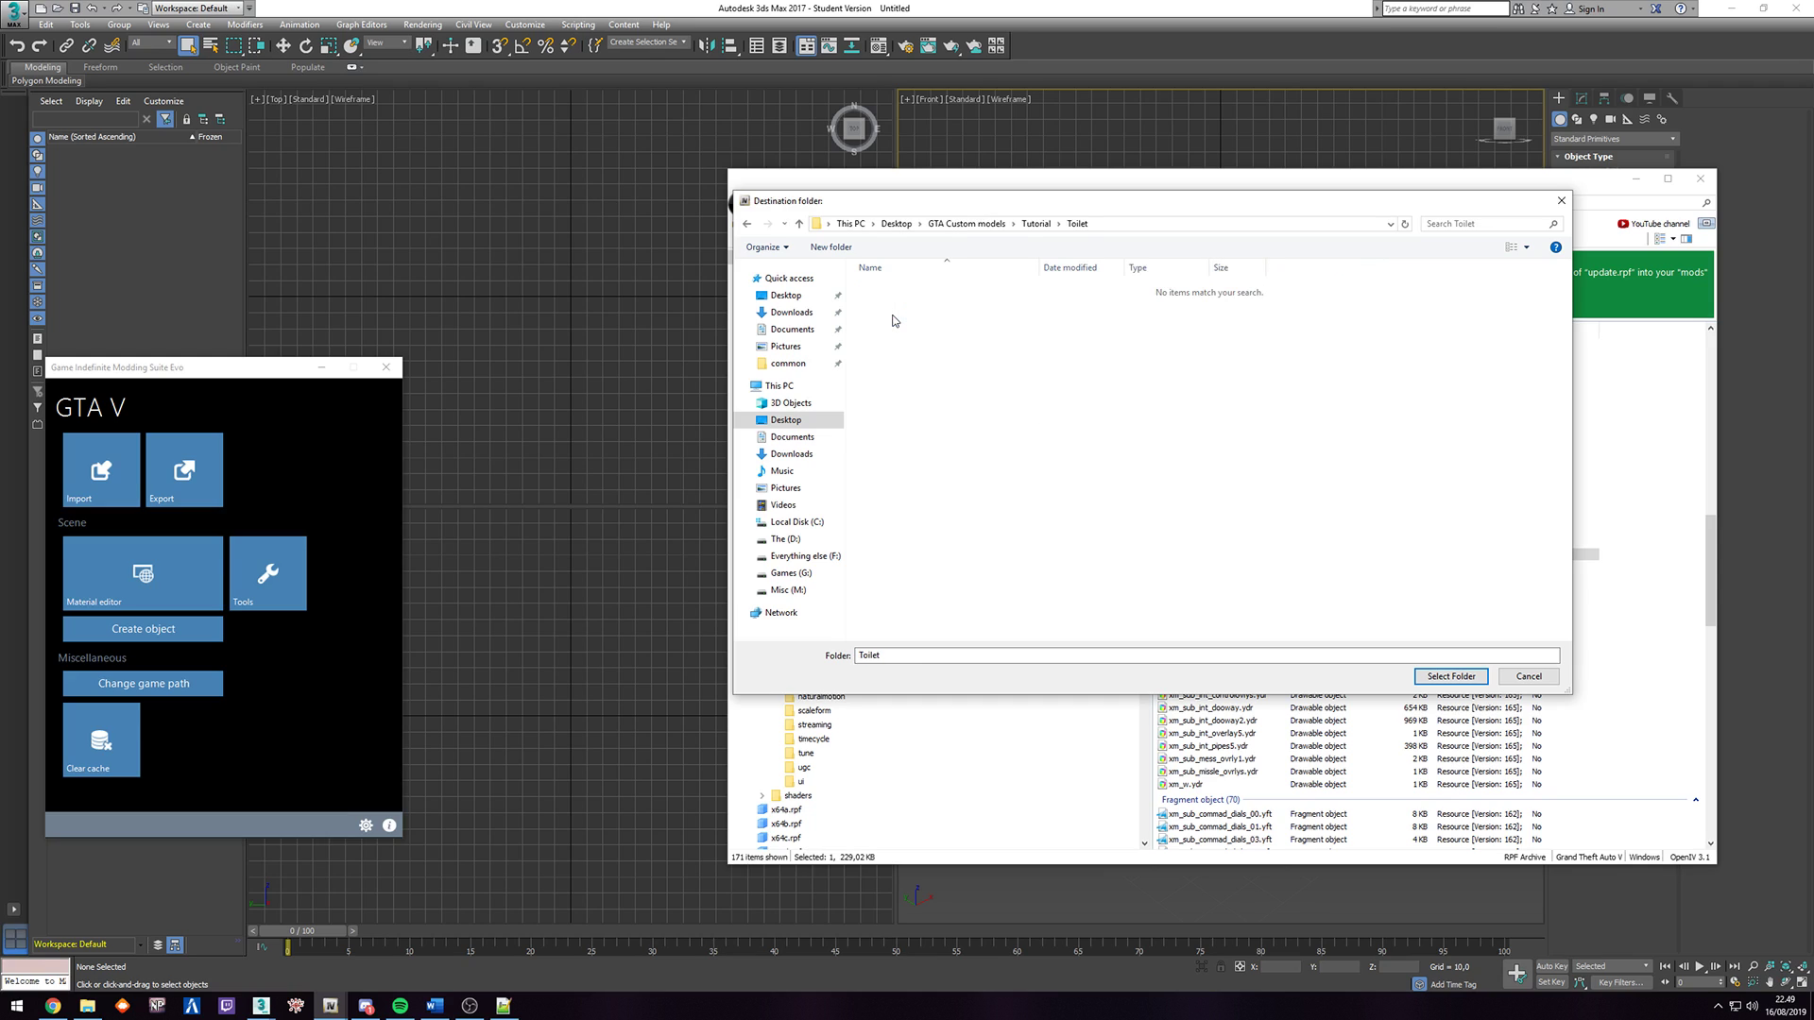
{"action": "left_click", "coordinate": [1452, 677]}
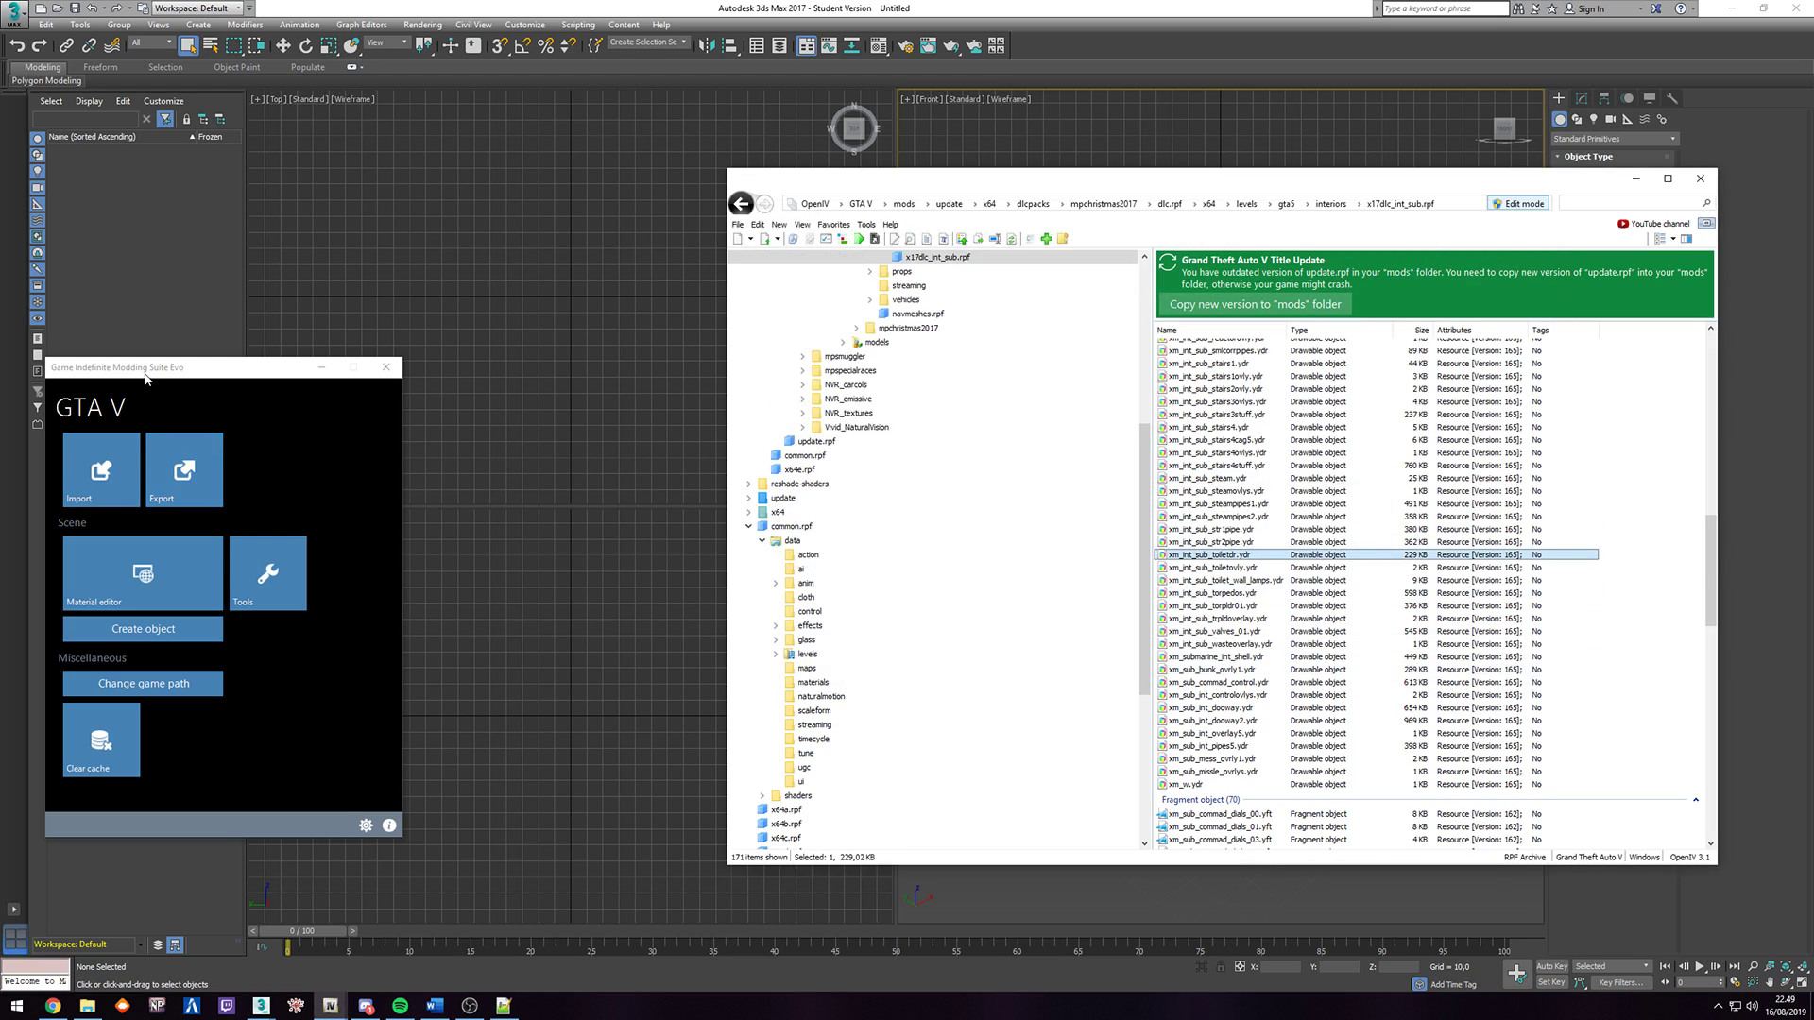
Start a GIMS Evo import and browse to Desktop > GTA Custom models > Tutorial > Toilet.
{"action": "left_click", "coordinate": [147, 377]}
{"action": "left_click", "coordinate": [105, 490]}
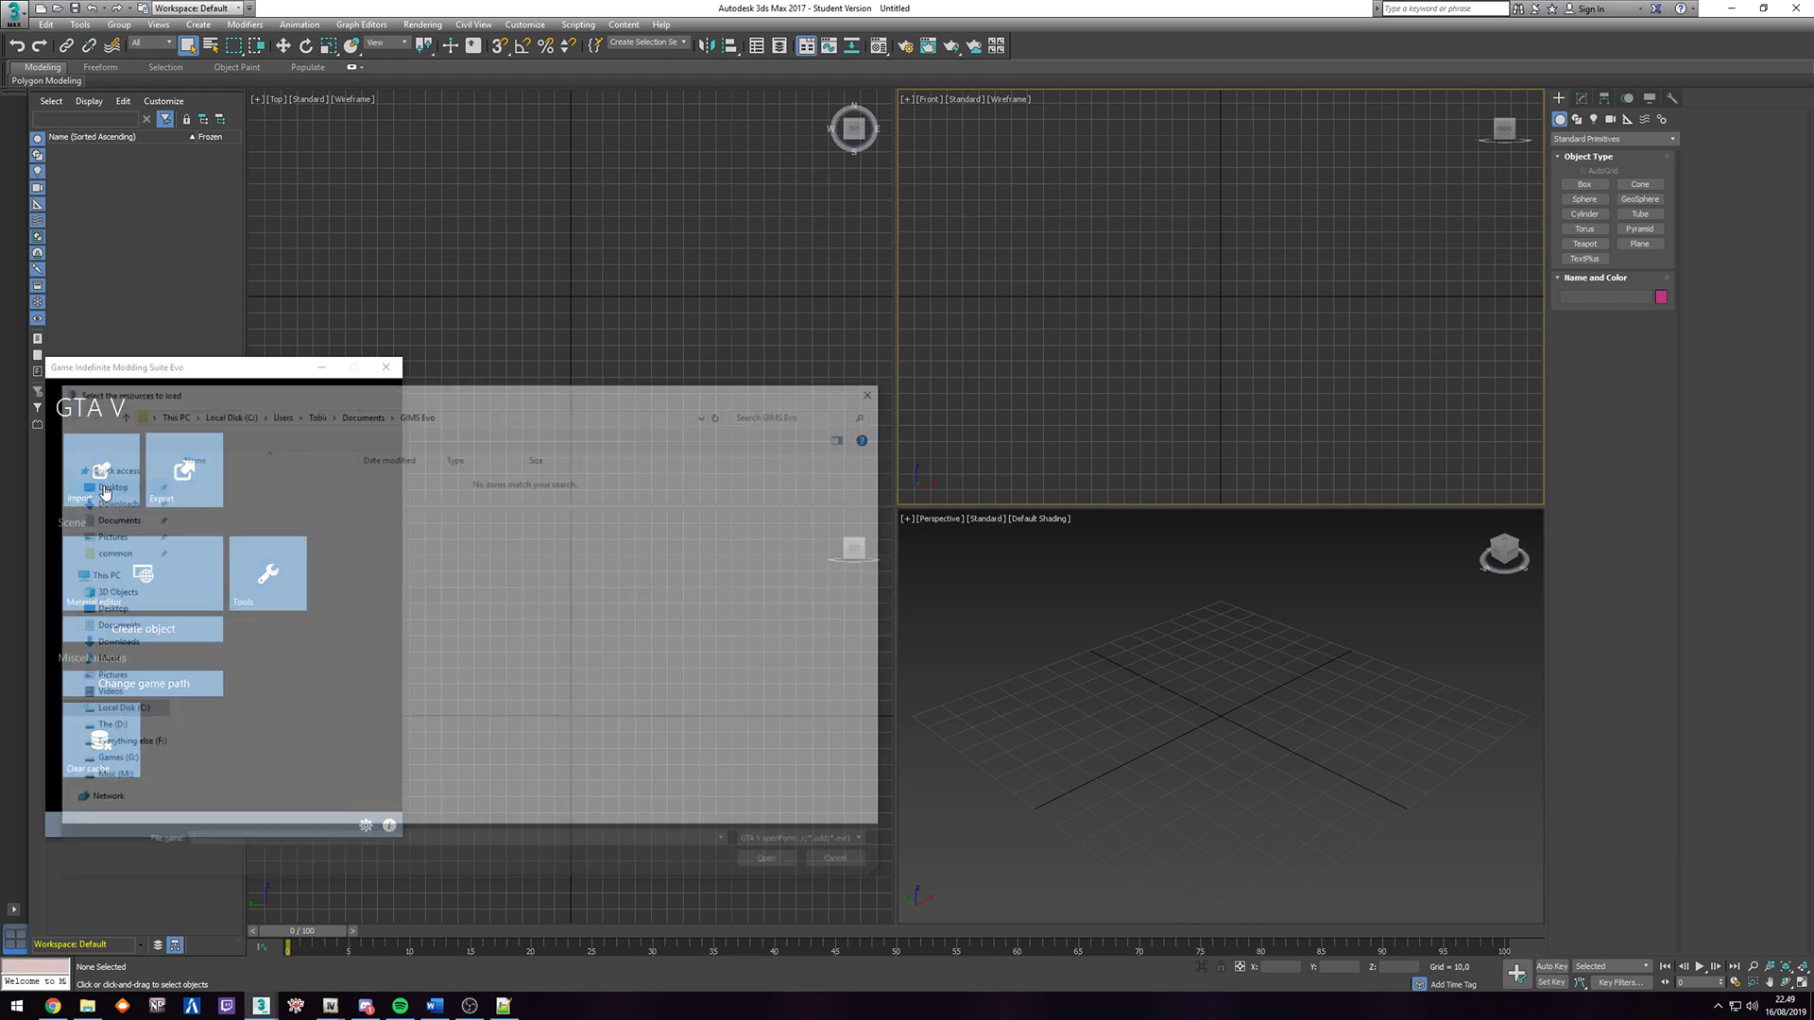
{"action": "left_click", "coordinate": [284, 471]}
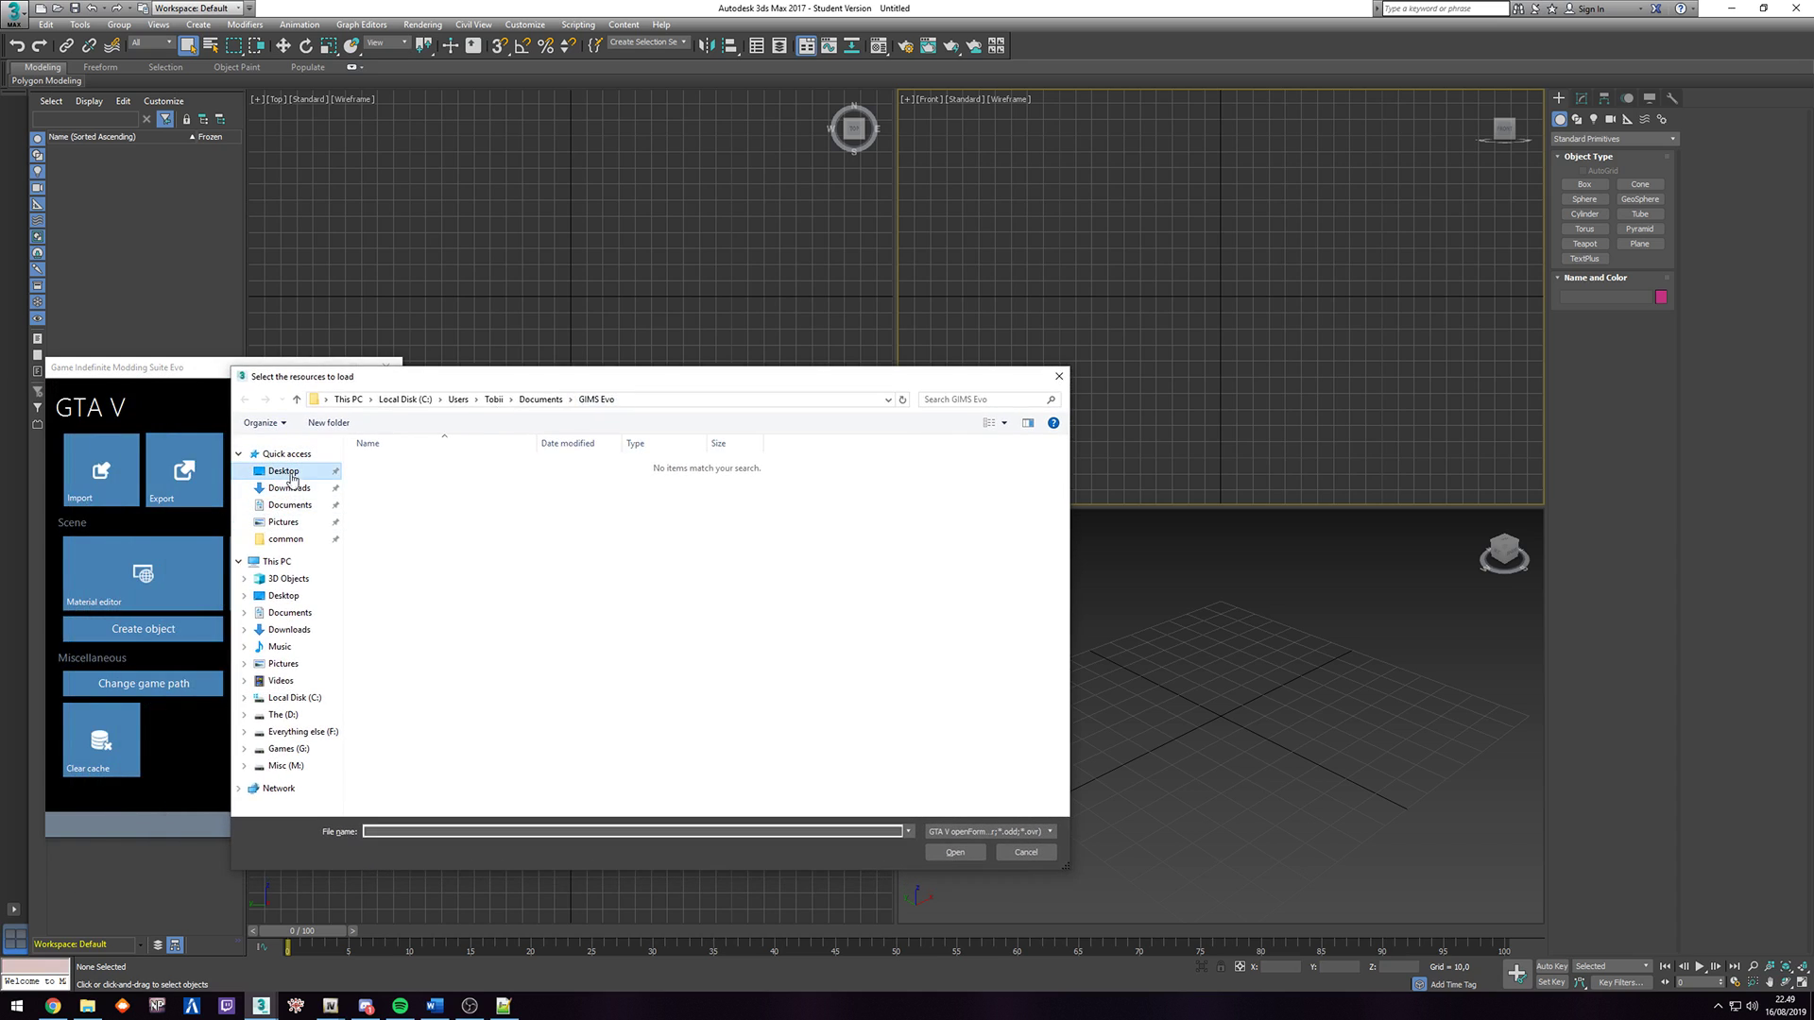
{"action": "double_click", "coordinate": [860, 482]}
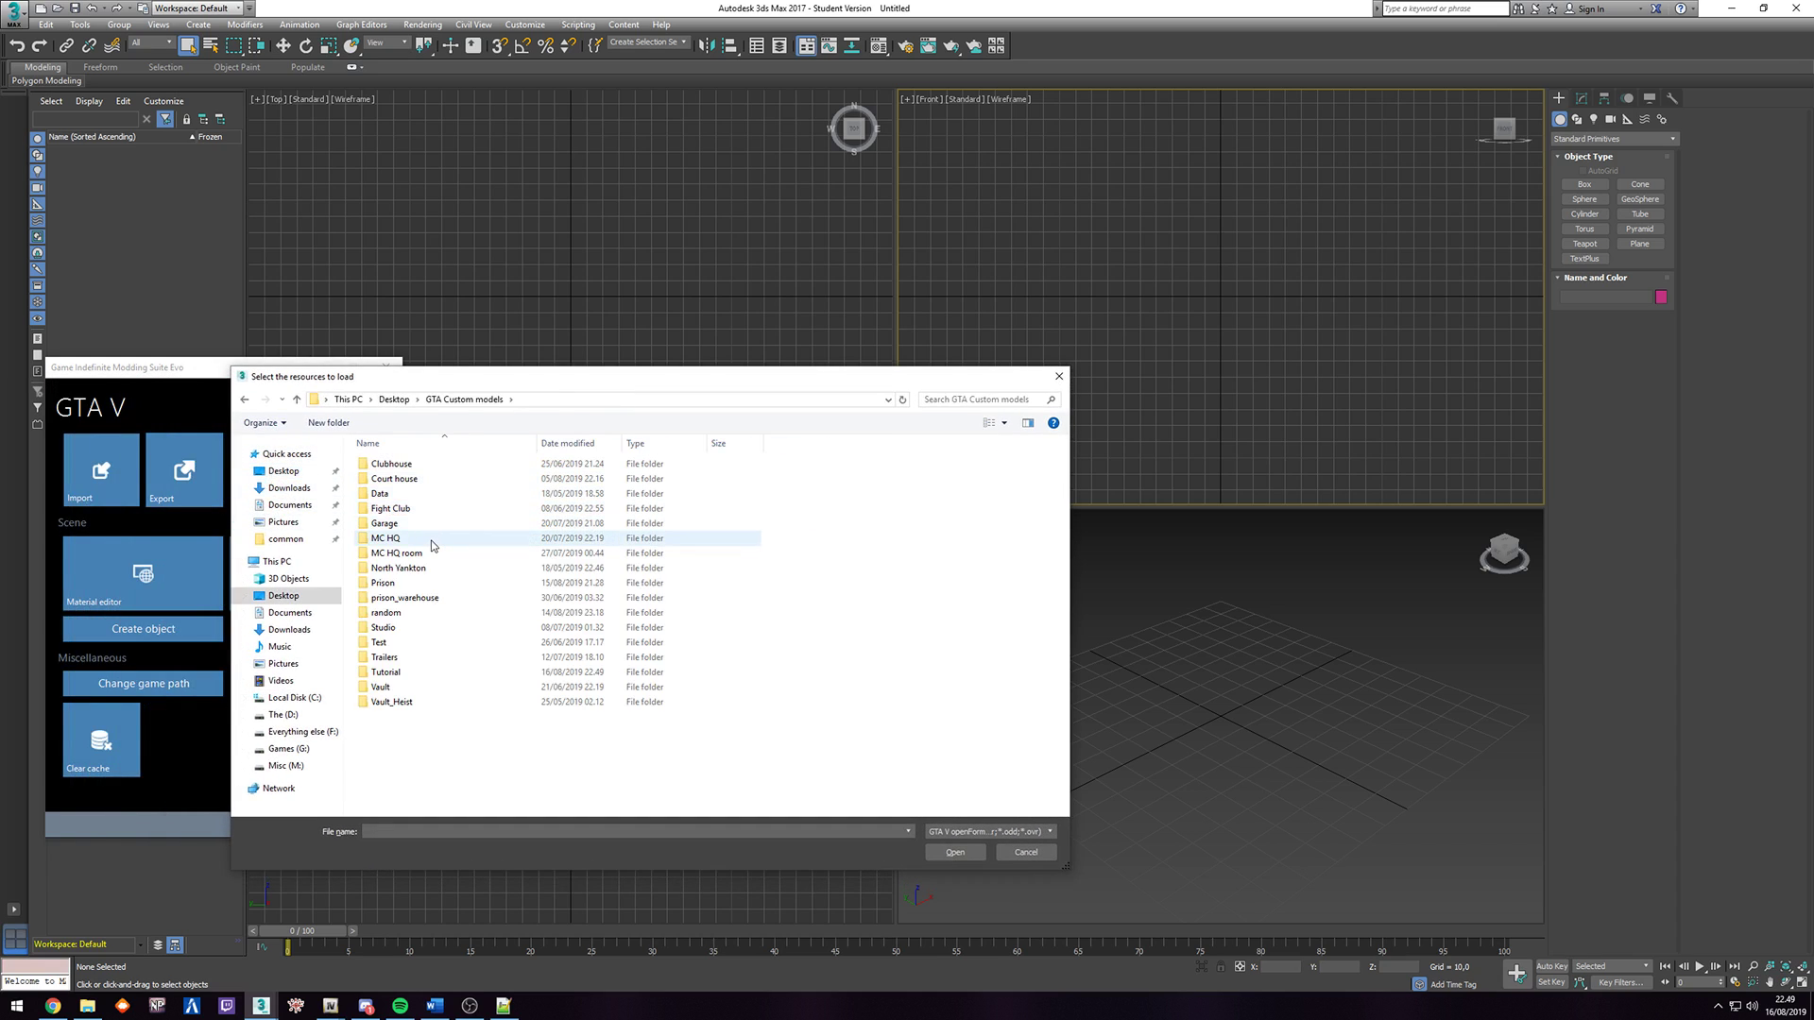
{"action": "double_click", "coordinate": [405, 673]}
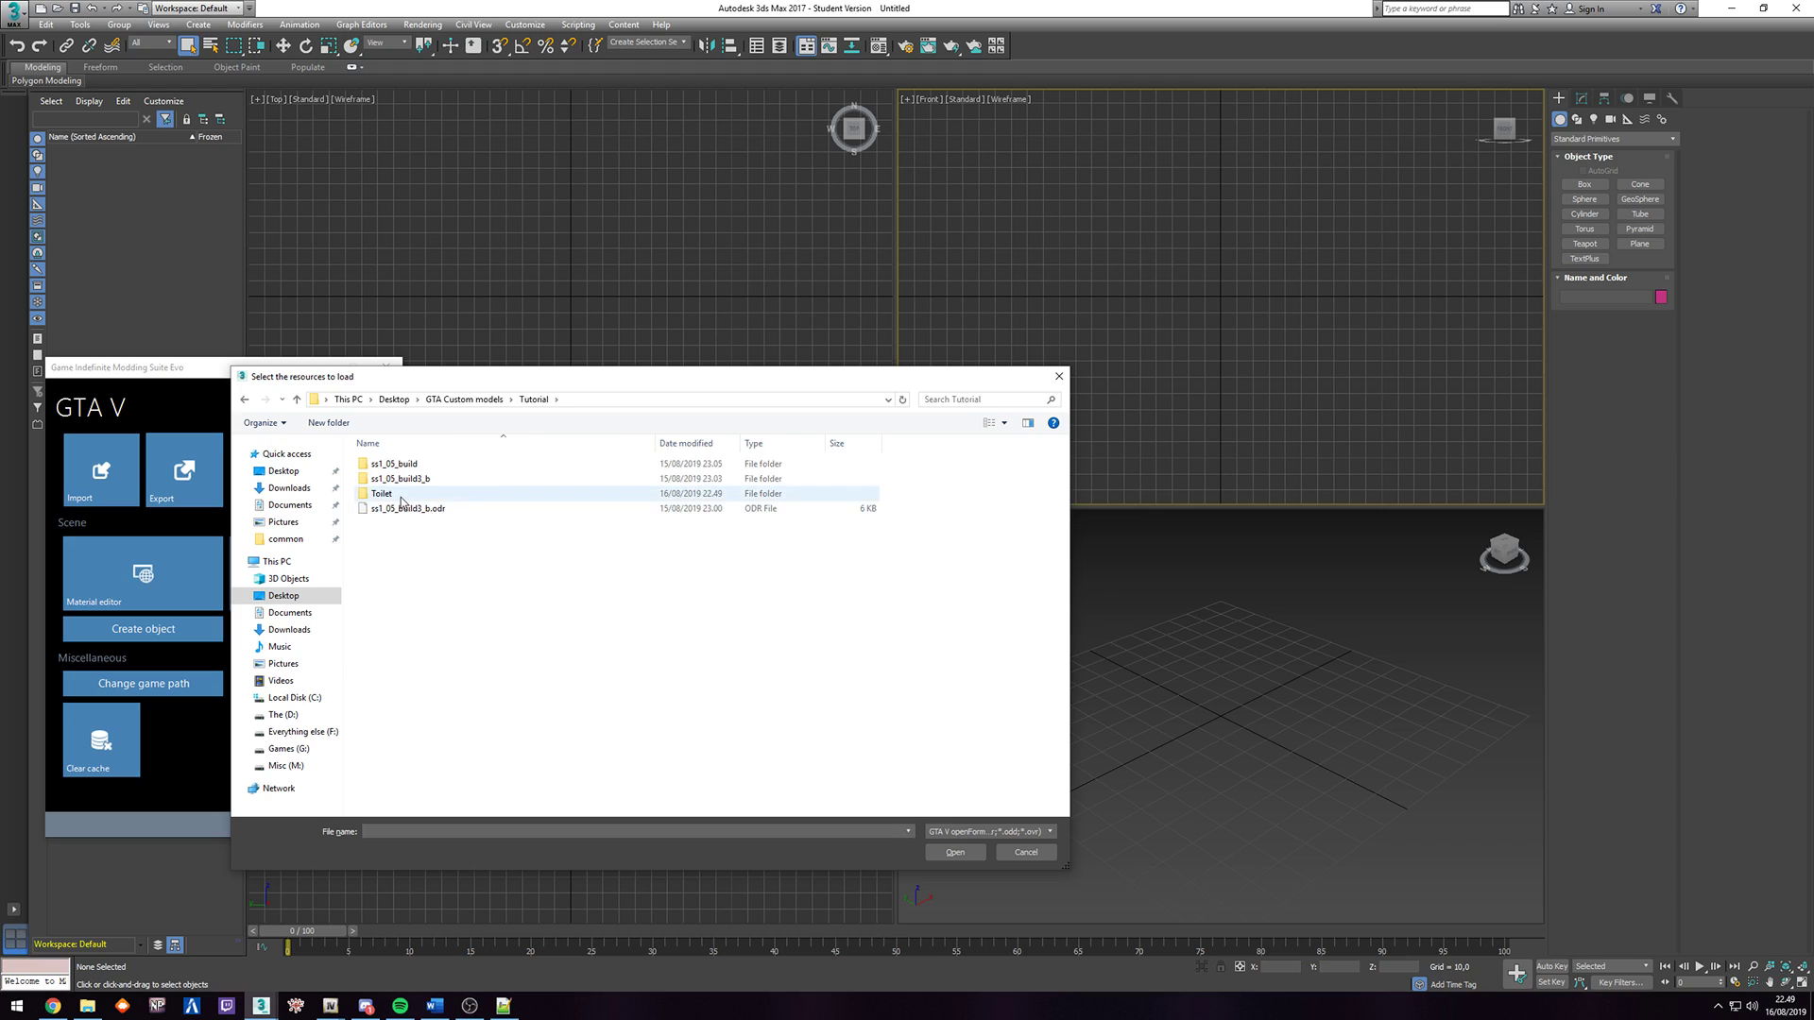
{"action": "double_click", "coordinate": [388, 493]}
Load xm_int_sub_toiletdr.odr, accepting Toilet as the textures folder.
{"action": "left_click", "coordinate": [449, 479]}
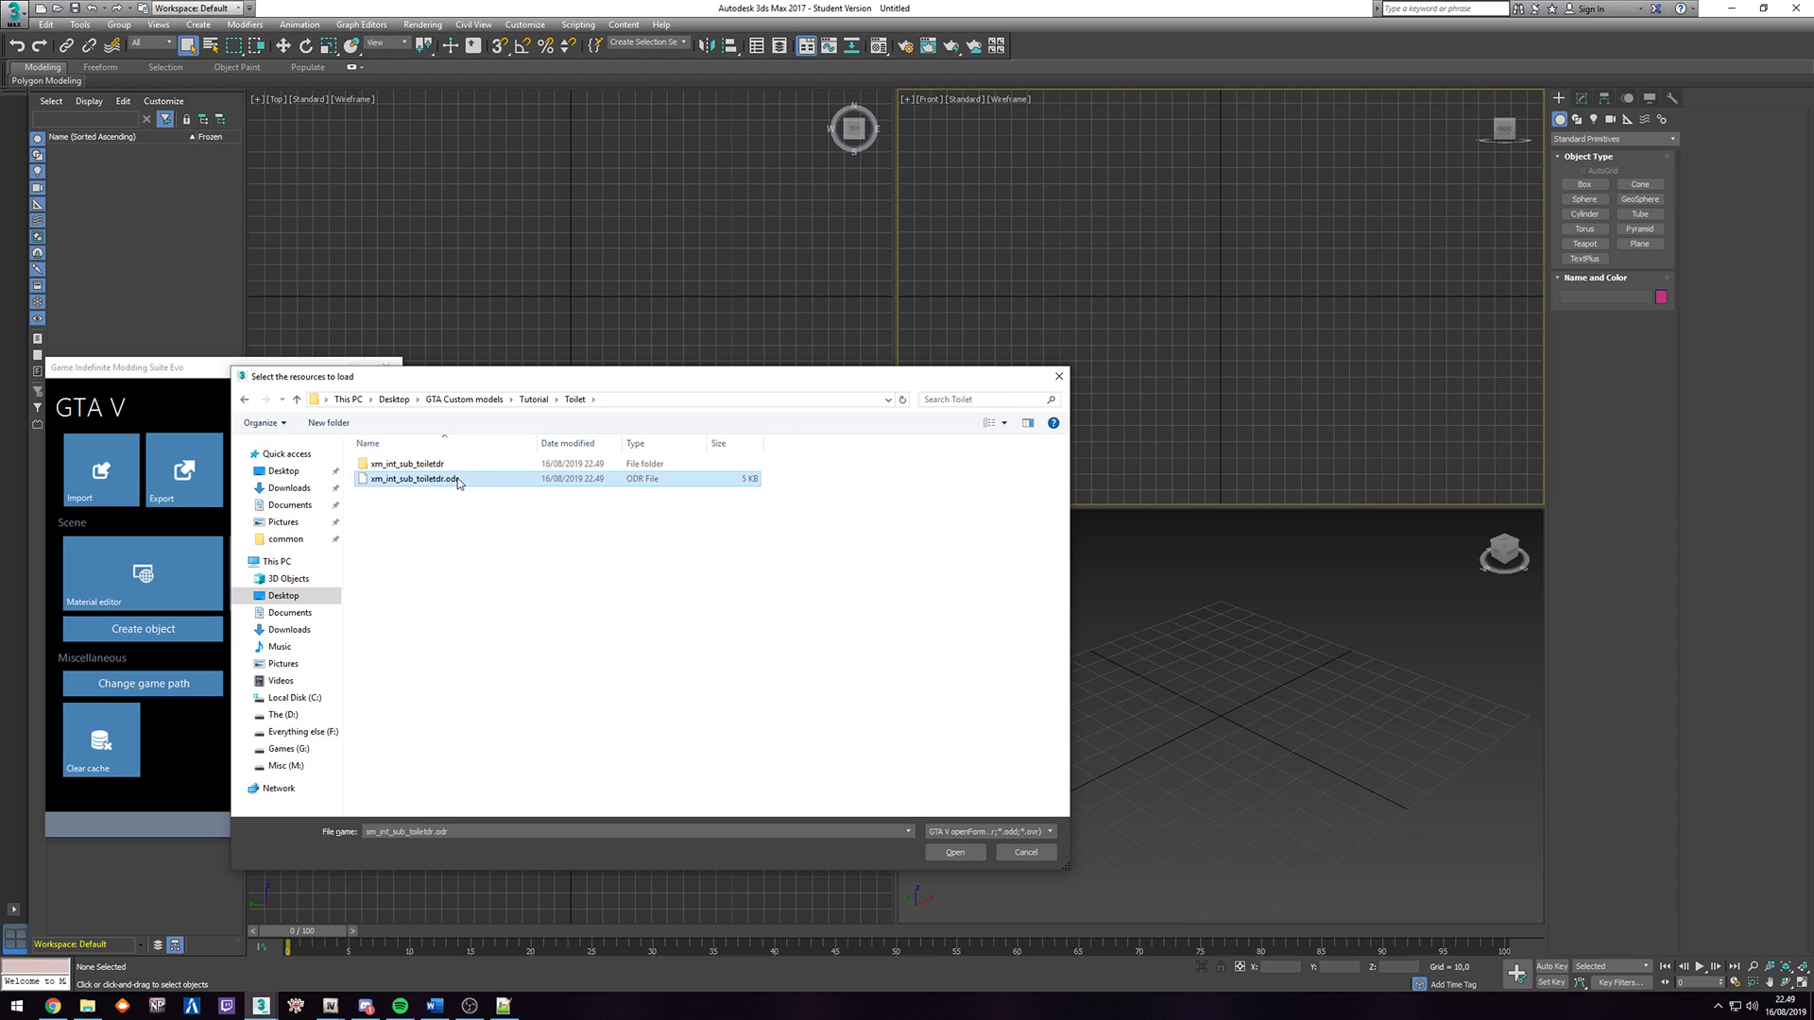
{"action": "double_click", "coordinate": [444, 482]}
{"action": "scroll", "coordinate": [988, 567], "scroll_direction": "up", "scroll_amount": 2}
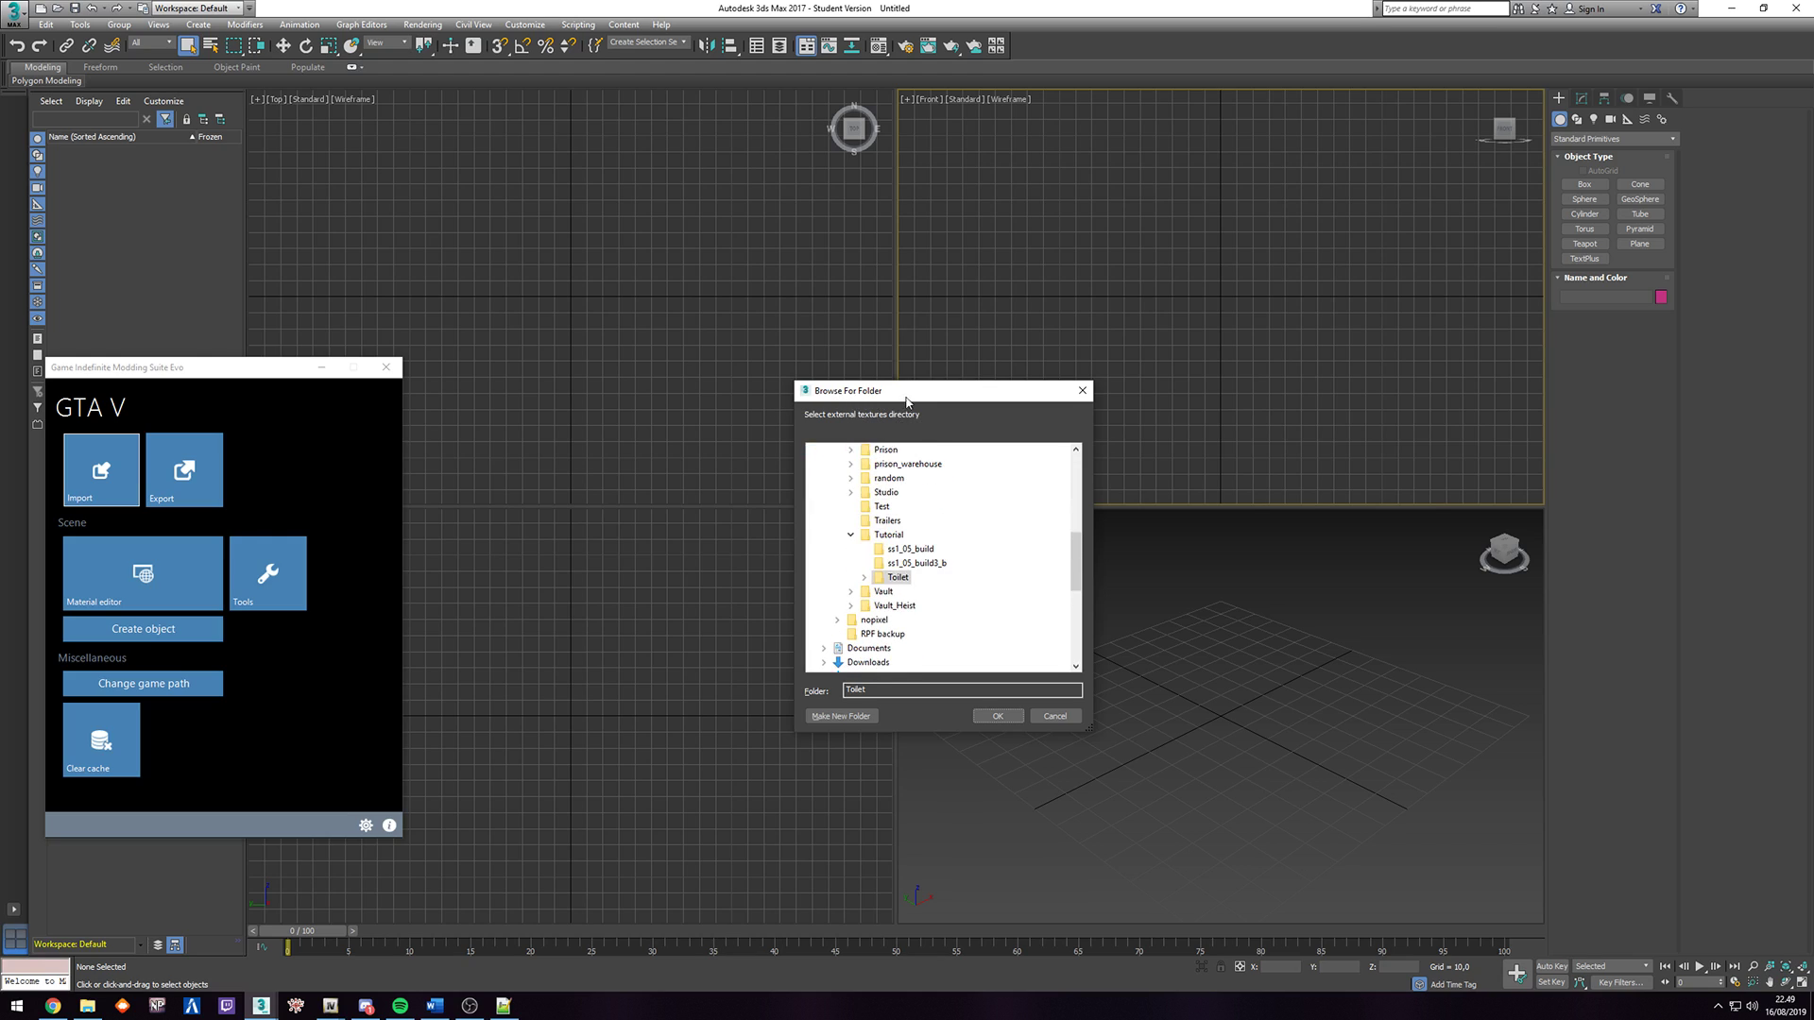
{"action": "left_click_drag", "start_coordinate": [906, 401], "coordinate": [823, 392]}
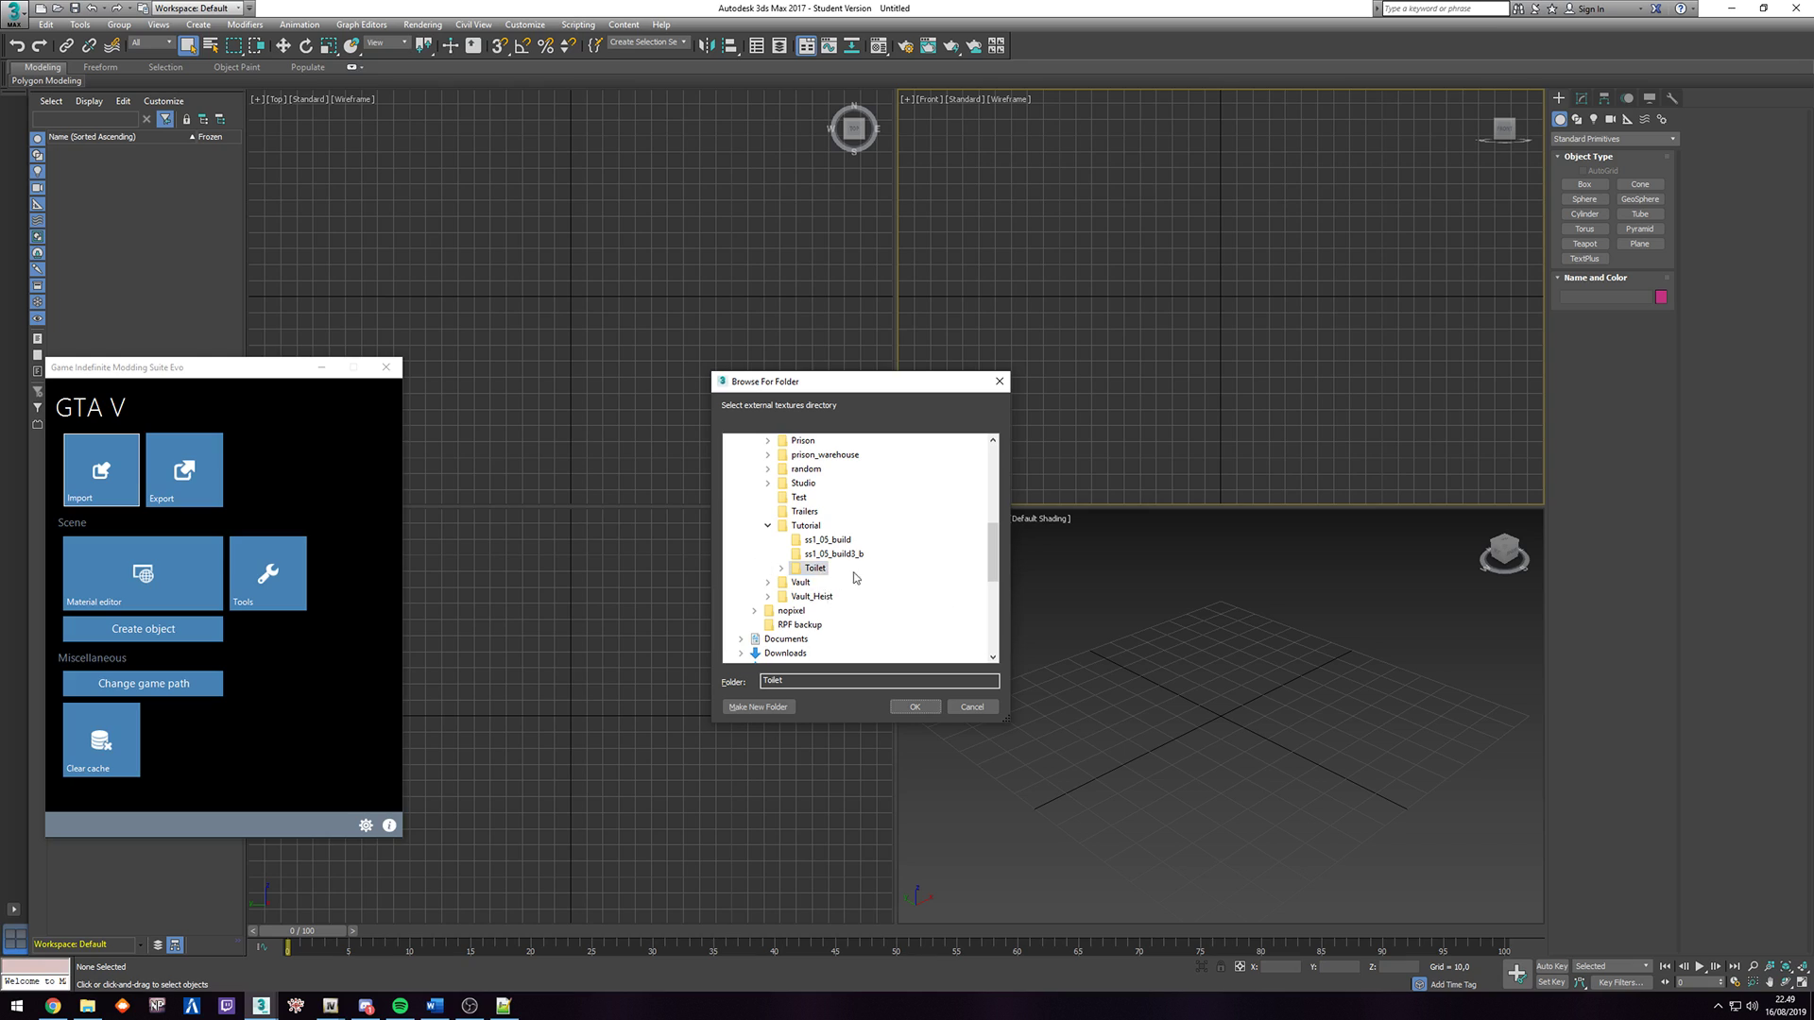
{"action": "left_click", "coordinate": [915, 707]}
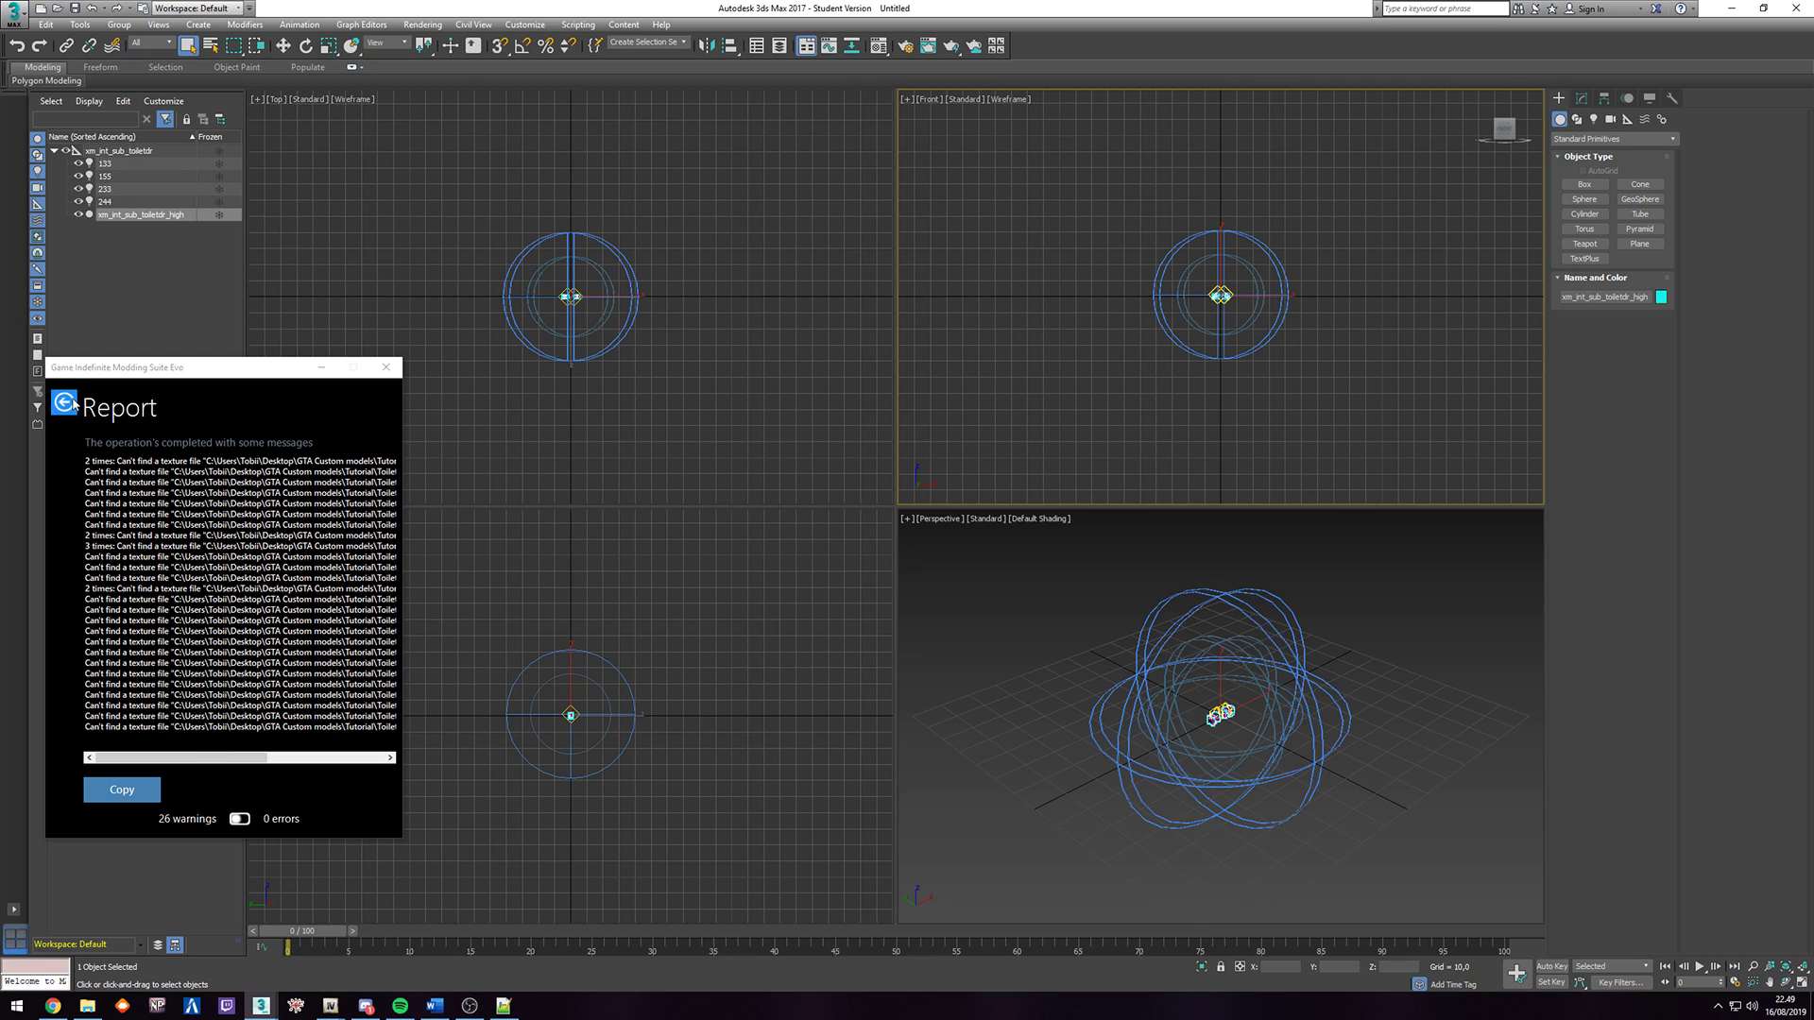
Close the GIMS Evo import report and select all imported objects.
{"action": "left_click", "coordinate": [66, 403]}
{"action": "left_click", "coordinate": [1242, 730]}
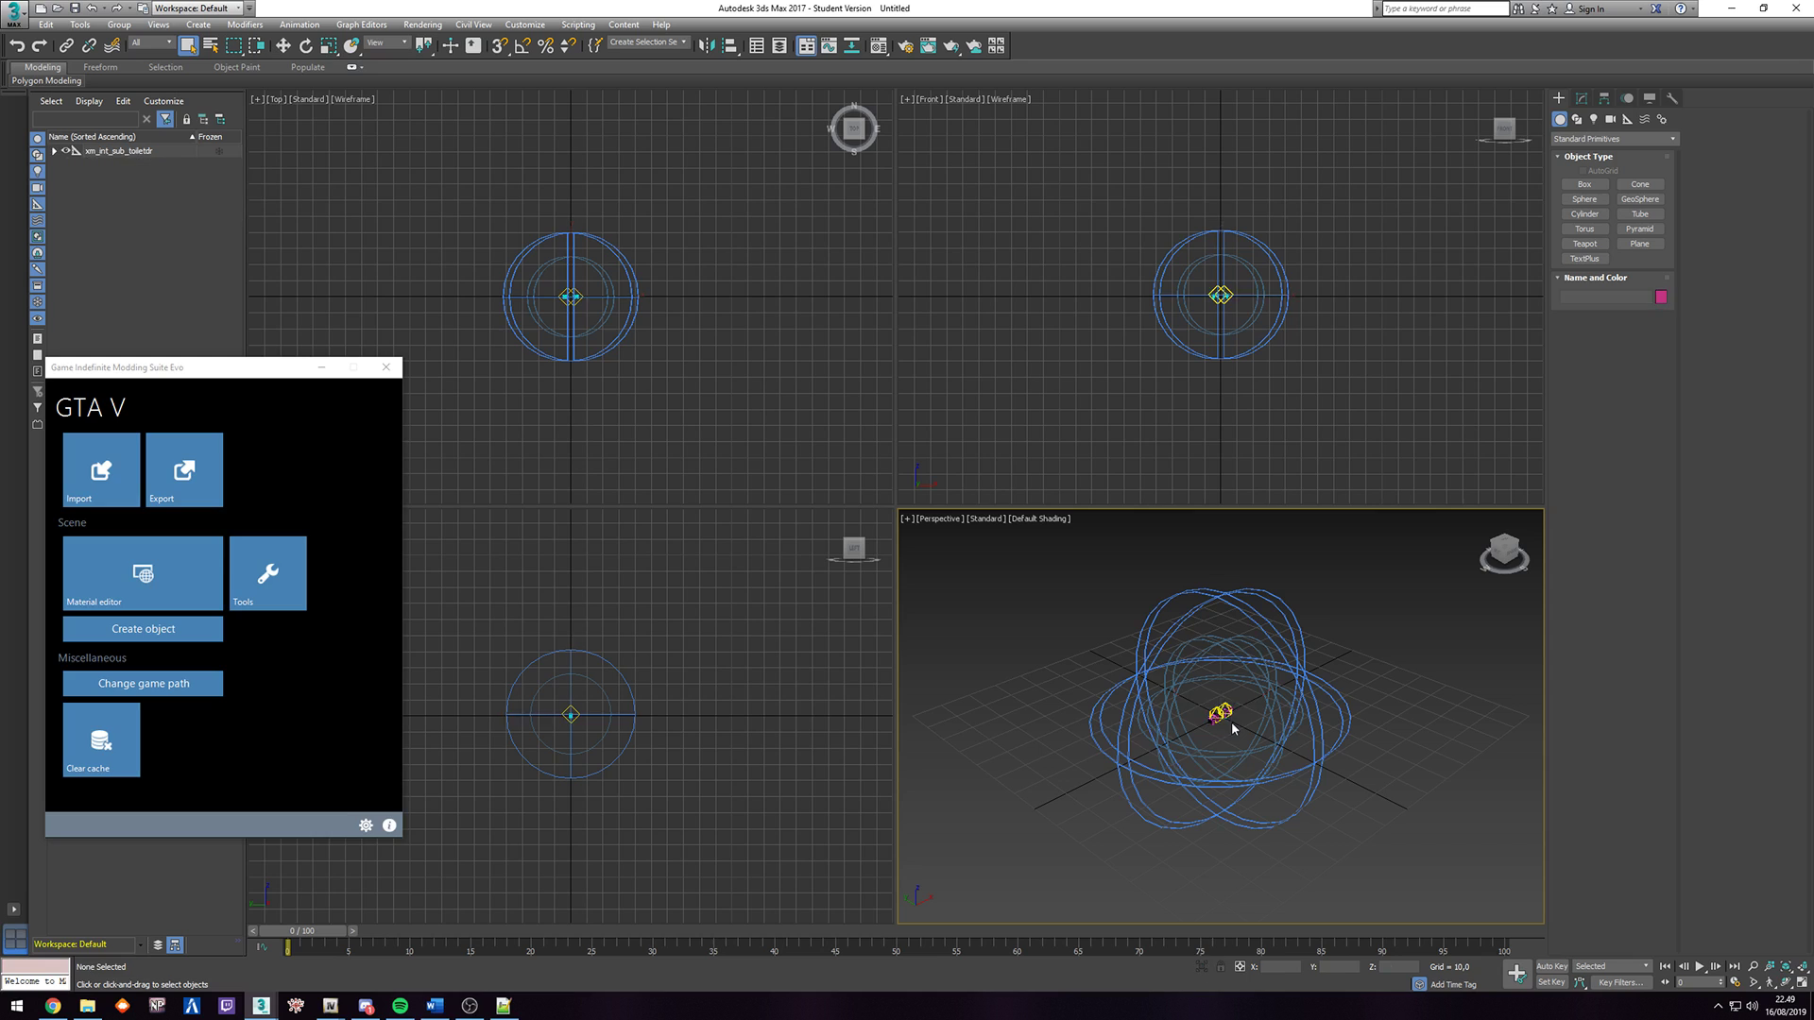
{"action": "key", "text": "ctrl+a"}
Select light 133 and zoom and orbit to inspect the toilet model from a low side angle.
{"action": "scroll", "coordinate": [1226, 725], "scroll_direction": "up", "scroll_amount": 10}
{"action": "scroll", "coordinate": [1227, 725], "scroll_direction": "down", "scroll_amount": 10}
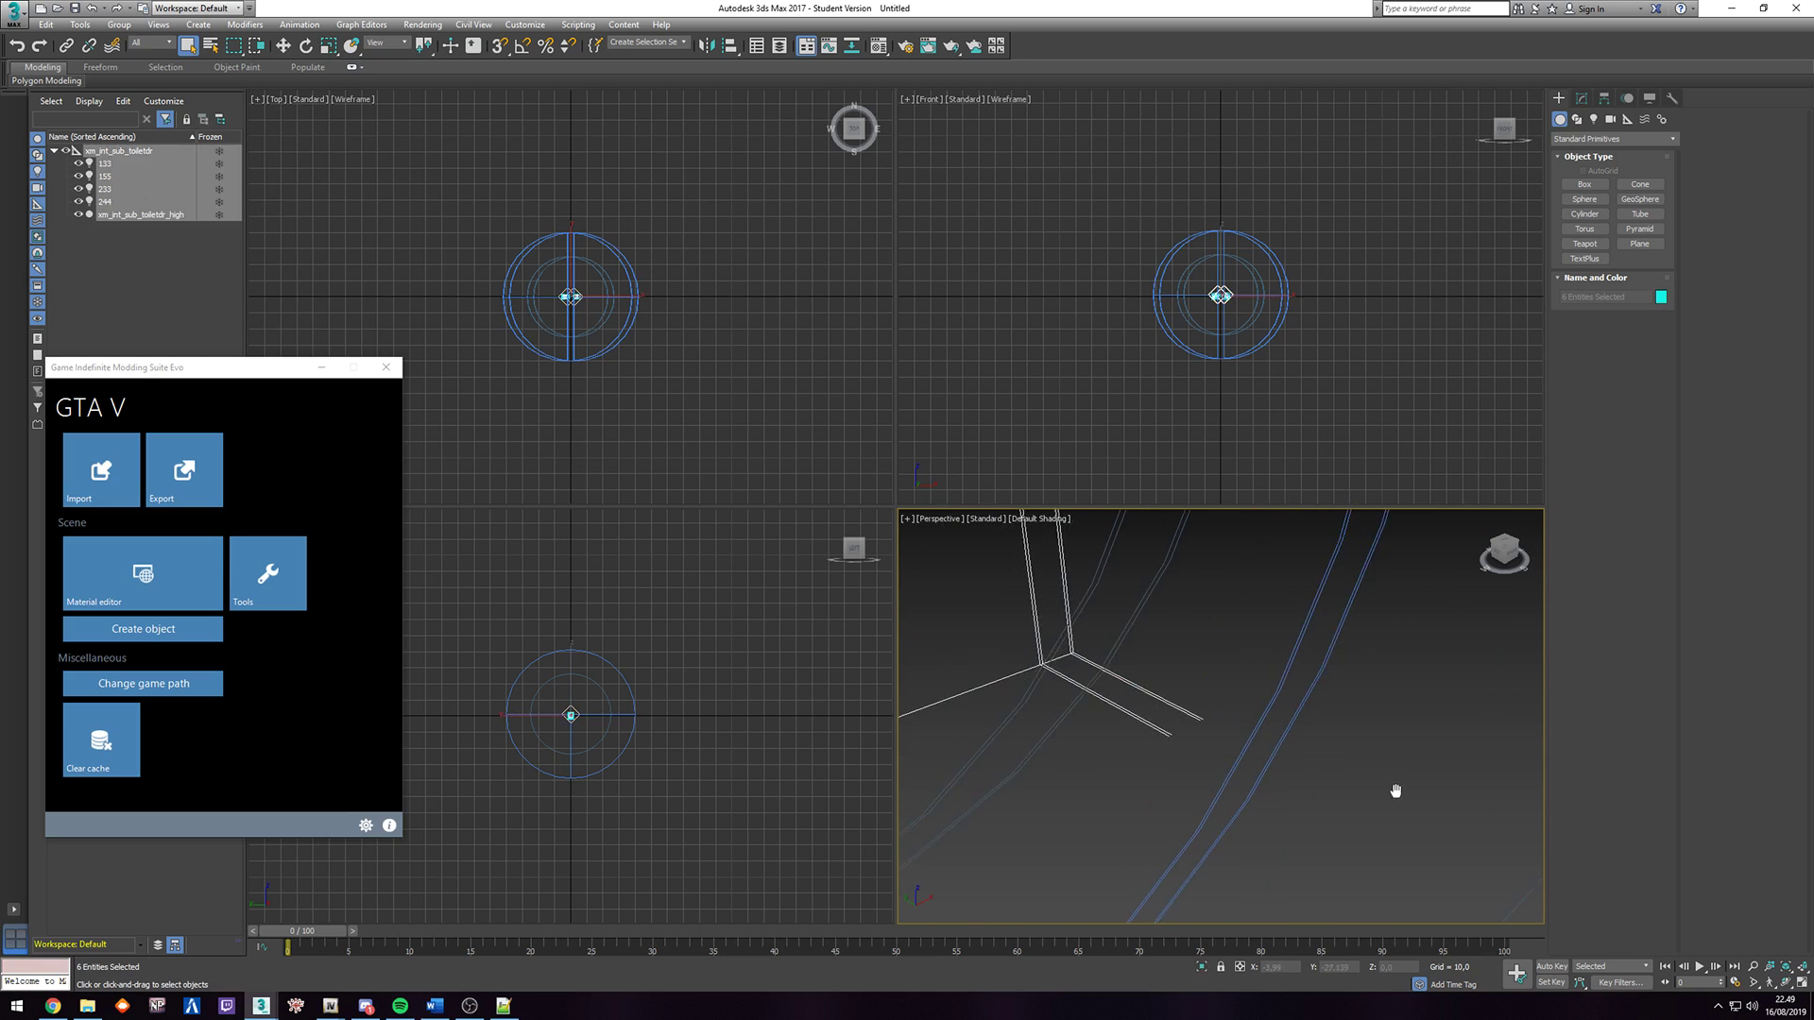
{"action": "left_click", "coordinate": [105, 164]}
{"action": "scroll", "coordinate": [1217, 300], "scroll_direction": "up", "scroll_amount": 8}
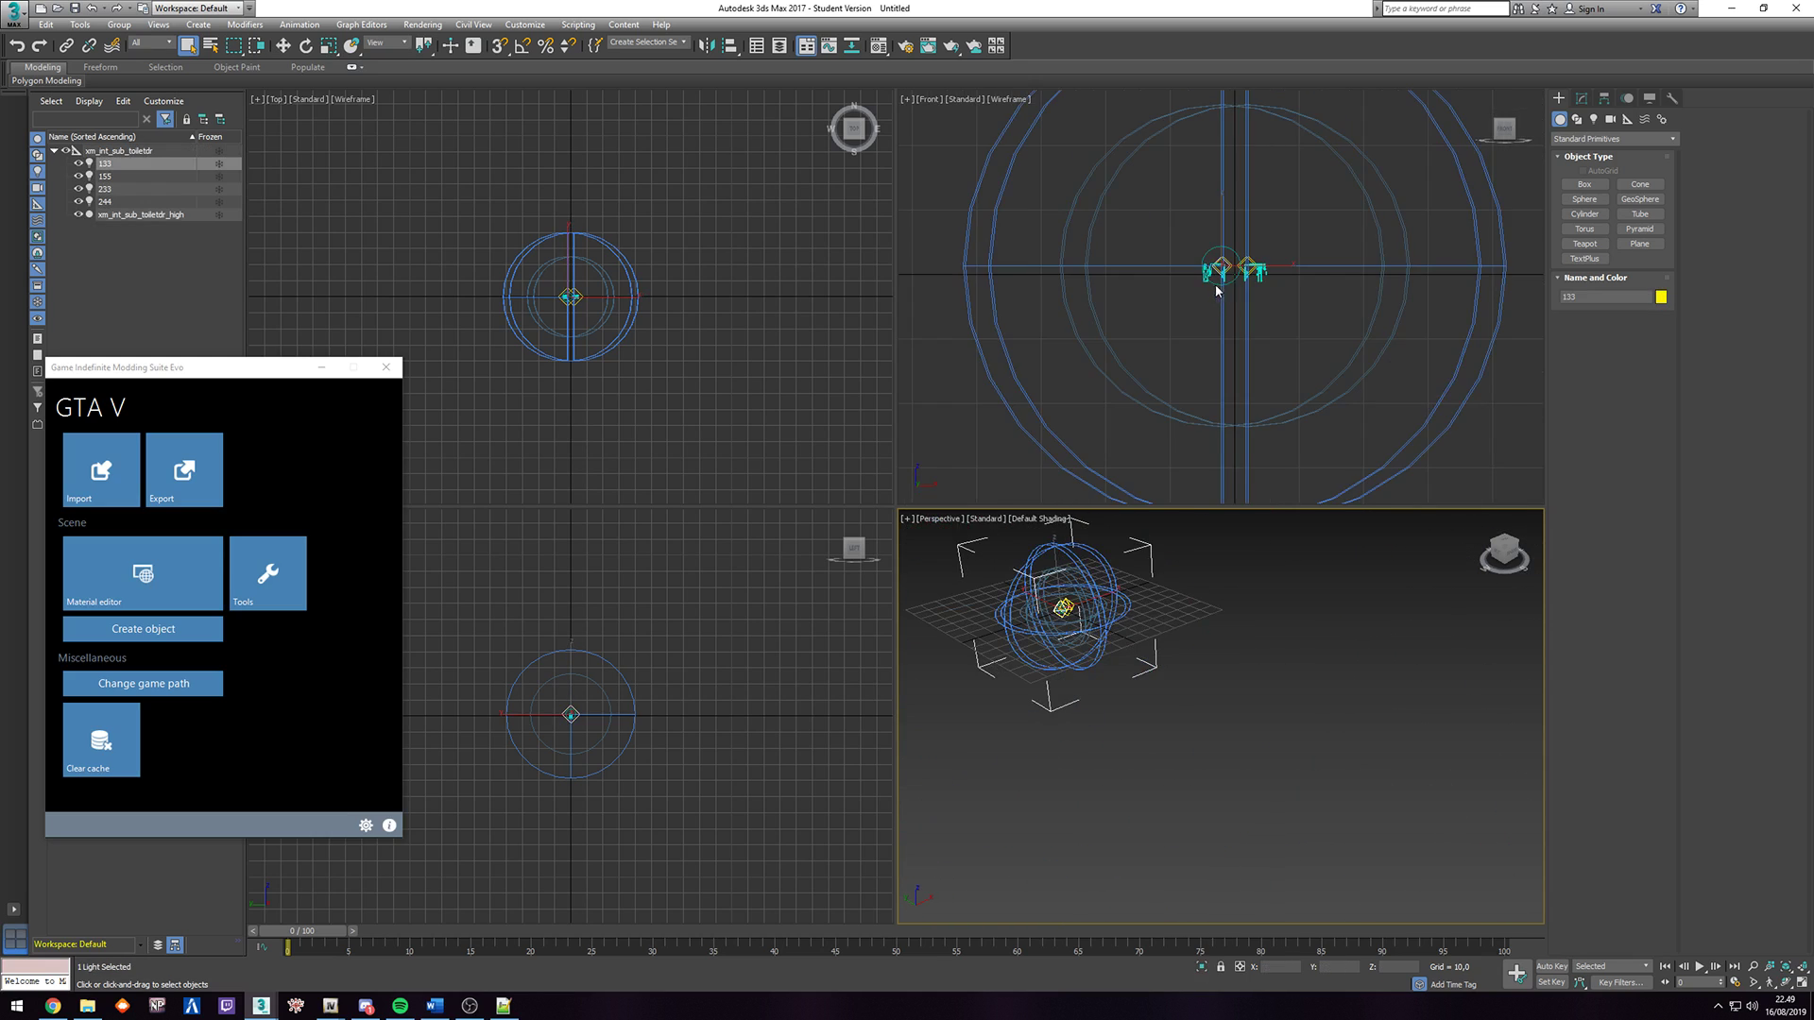
{"action": "scroll", "coordinate": [1166, 654], "scroll_direction": "up", "scroll_amount": 10}
{"action": "left_click_drag", "start_coordinate": [1167, 653], "coordinate": [1512, 704]}
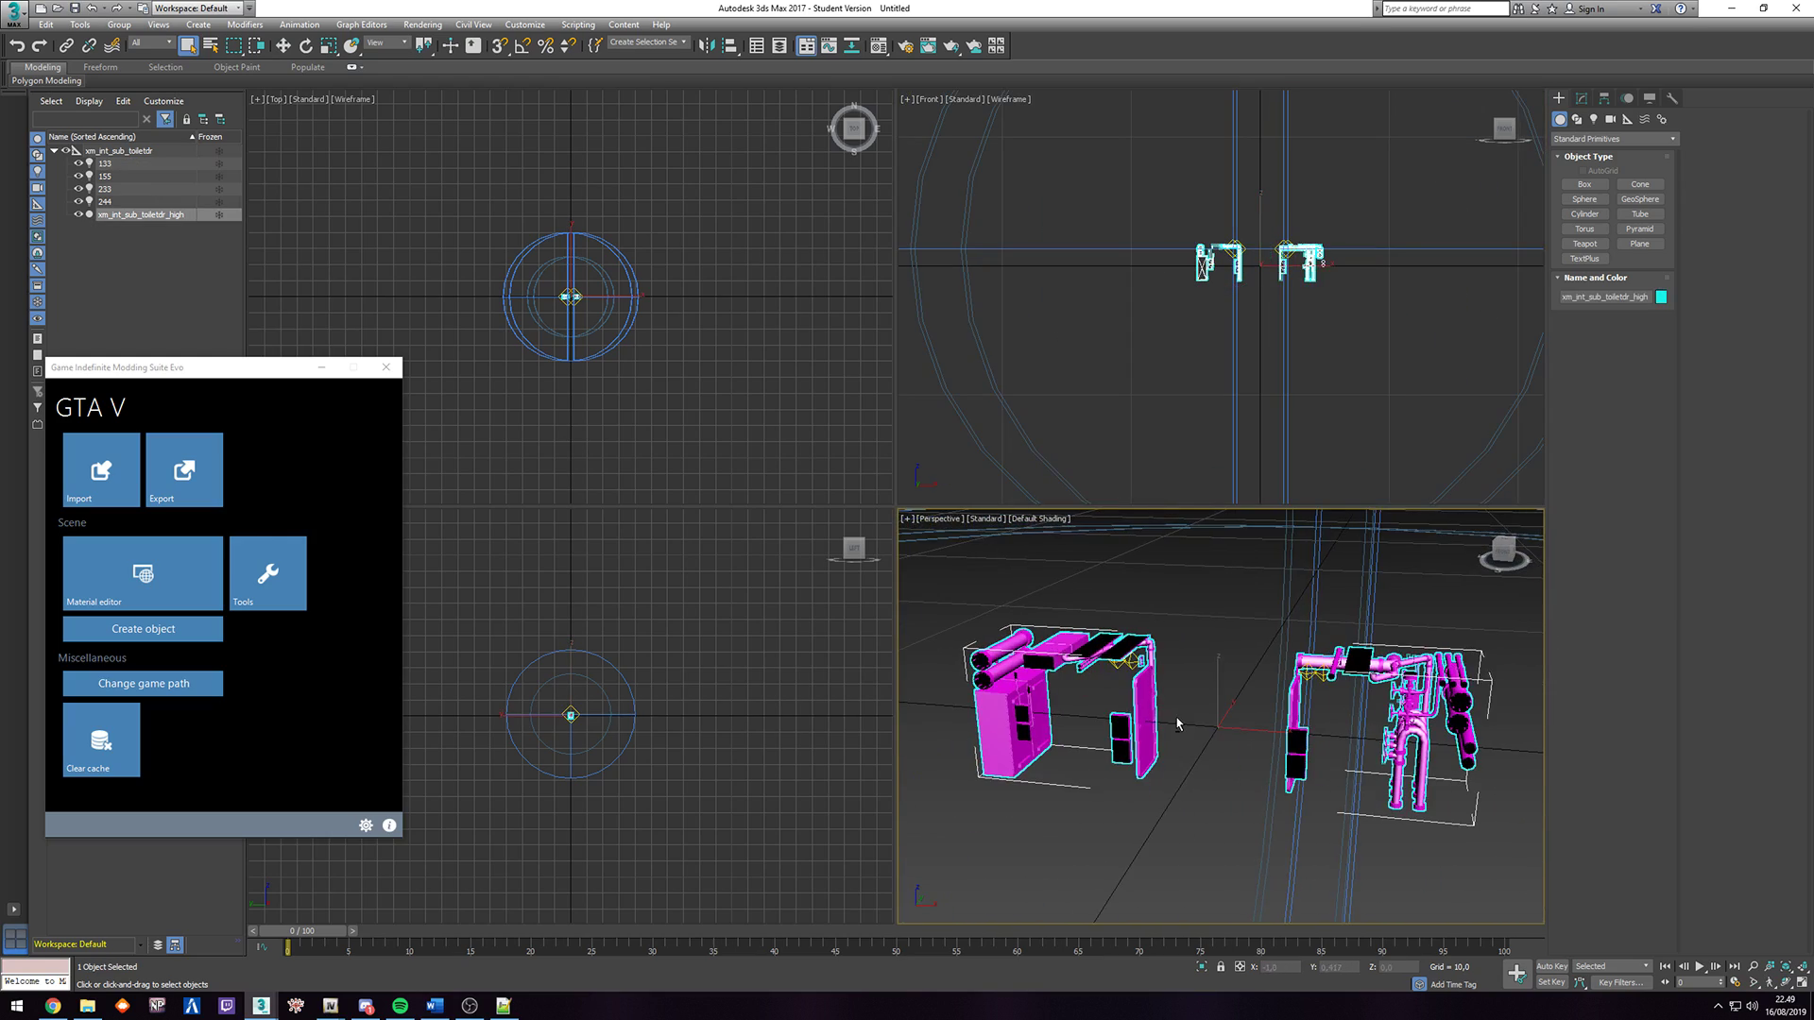